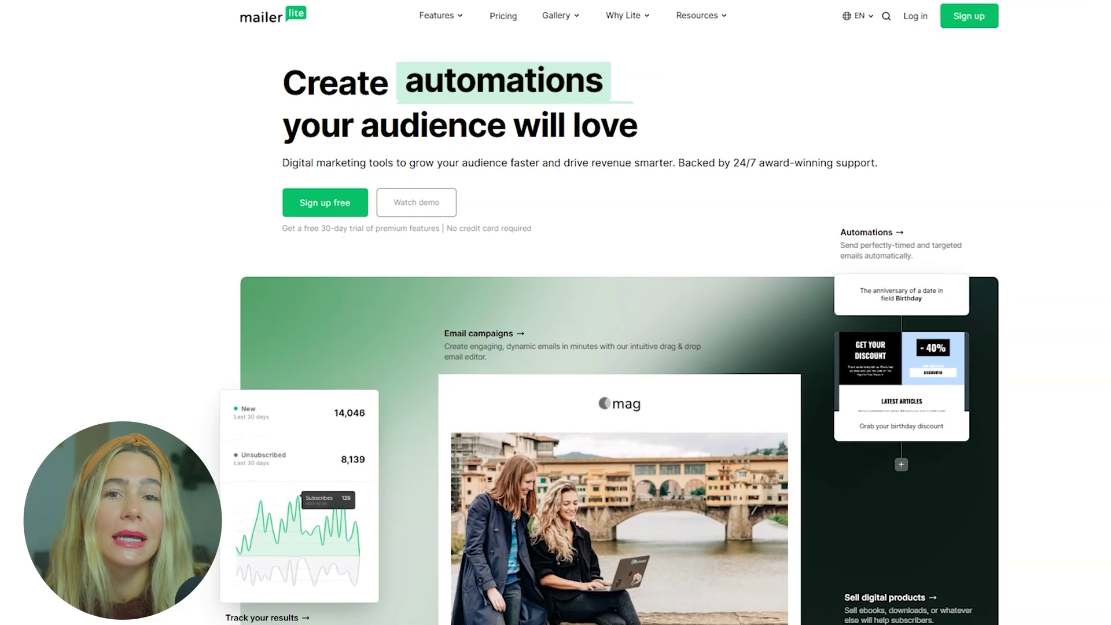
Scroll down the MailerLite homepage to look over the product's features
{"action": "scroll", "coordinate": [555, 347], "scroll_direction": "down", "scroll_amount": 1}
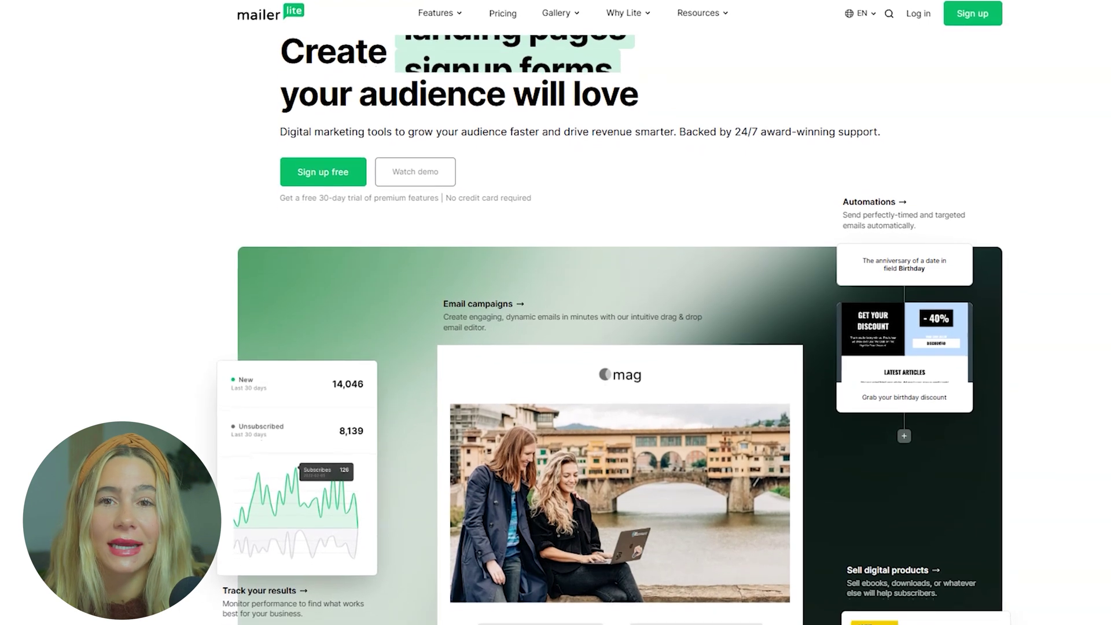
{"action": "scroll", "coordinate": [556, 347], "scroll_direction": "down", "scroll_amount": 1}
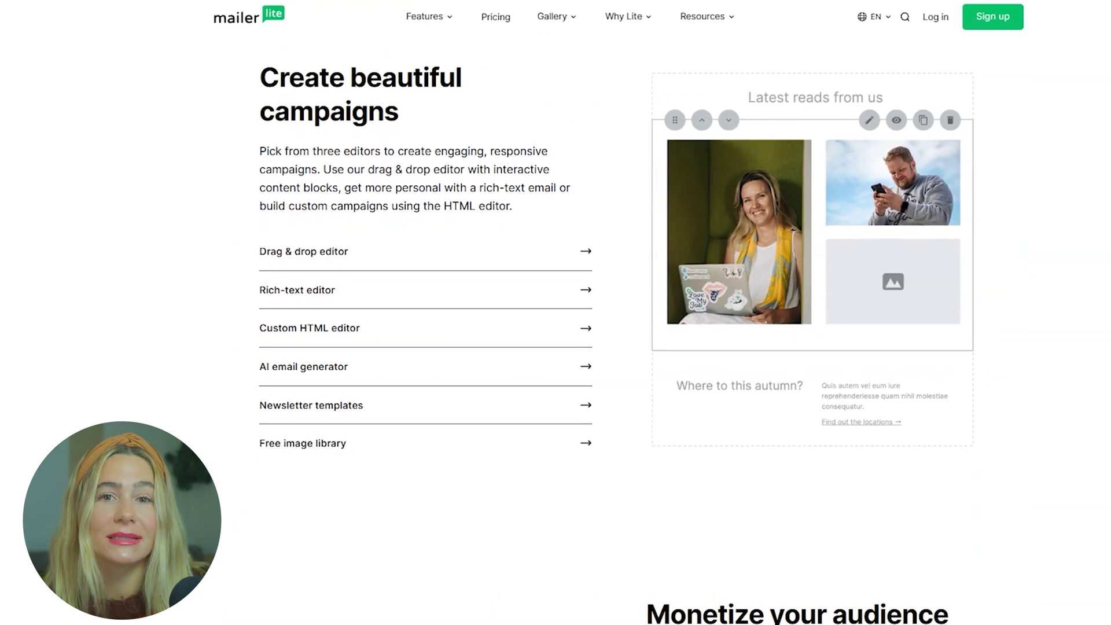
{"action": "scroll", "coordinate": [555, 313], "scroll_direction": "down", "scroll_amount": 1}
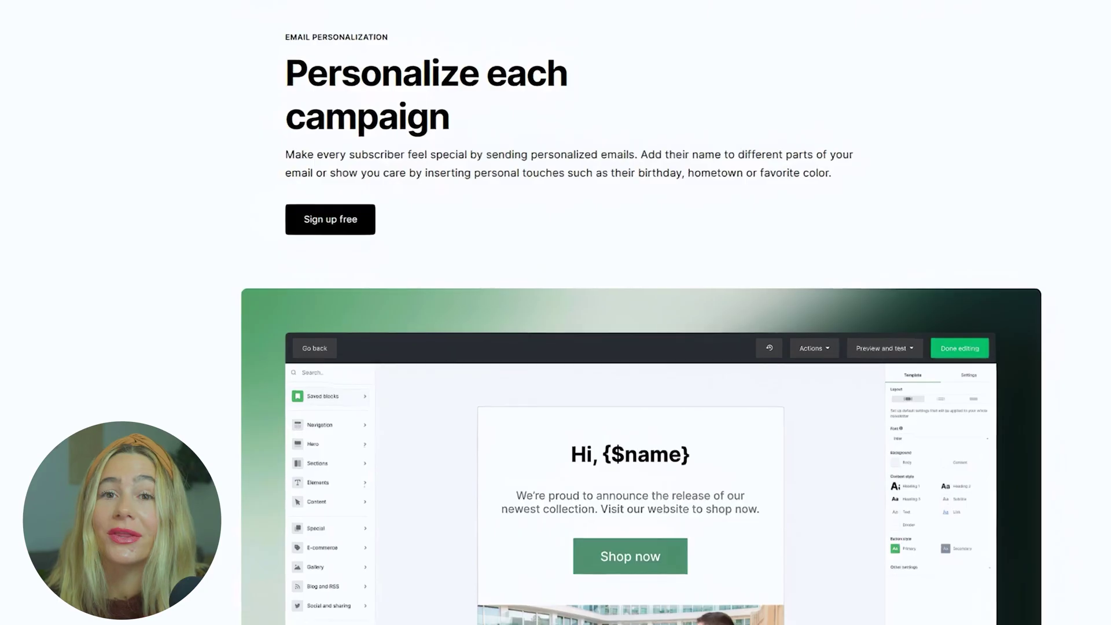
{"action": "scroll", "coordinate": [556, 347], "scroll_direction": "down", "scroll_amount": 1}
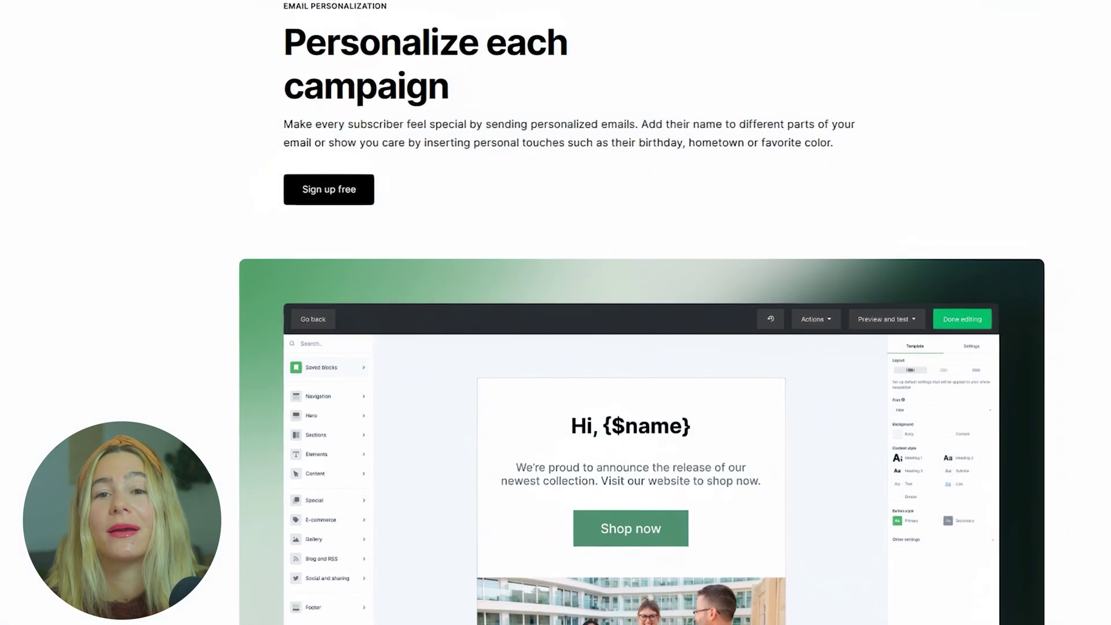
{"action": "scroll", "coordinate": [555, 348], "scroll_direction": "down", "scroll_amount": 1}
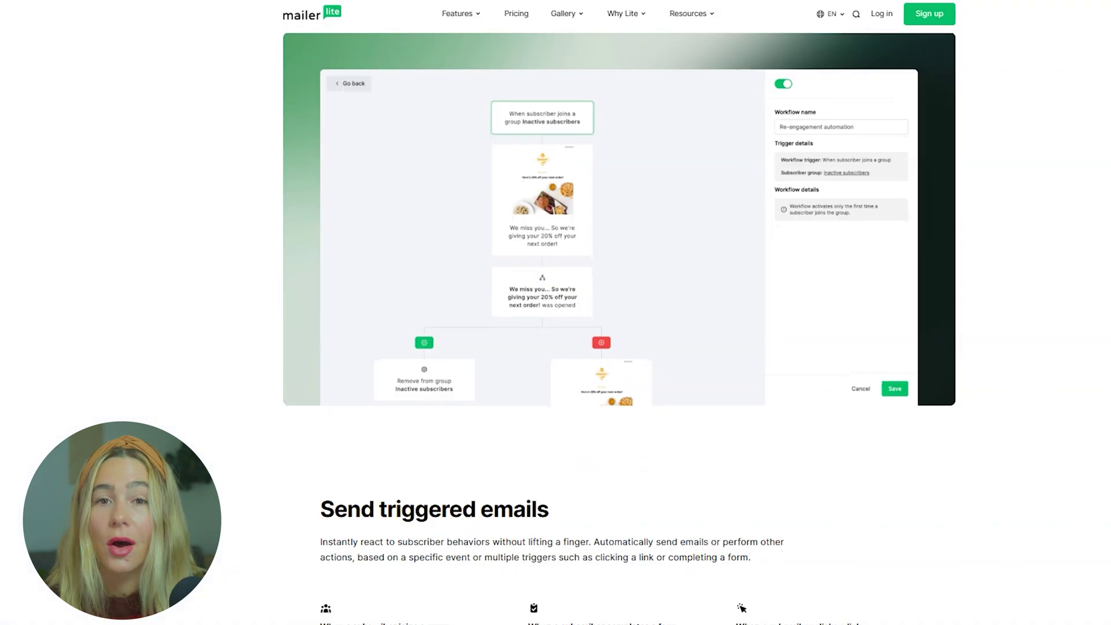
{"action": "scroll", "coordinate": [555, 347], "scroll_direction": "down", "scroll_amount": 1}
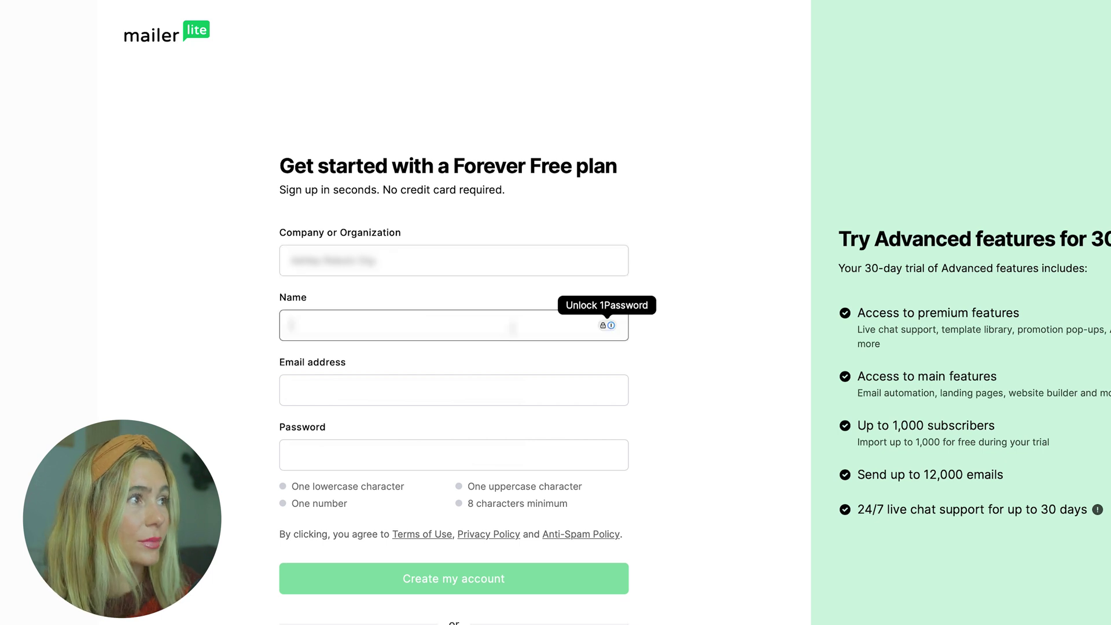
Enter the account holder's first name, e-mail address and password for the free account
{"action": "left_click", "coordinate": [513, 328]}
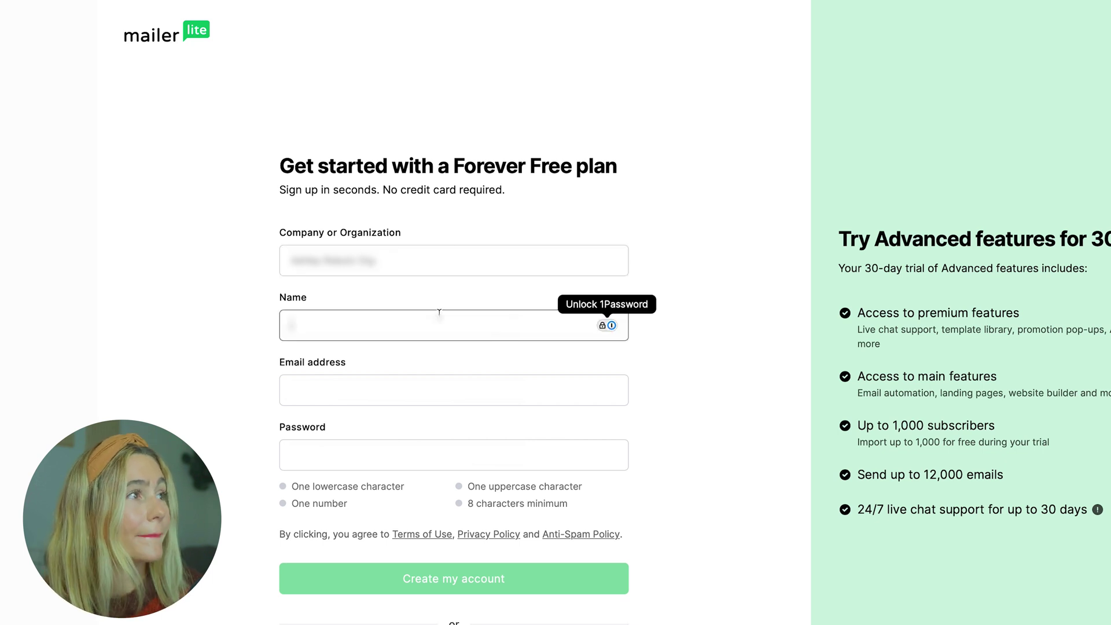
{"action": "type", "text": "Ashley"}
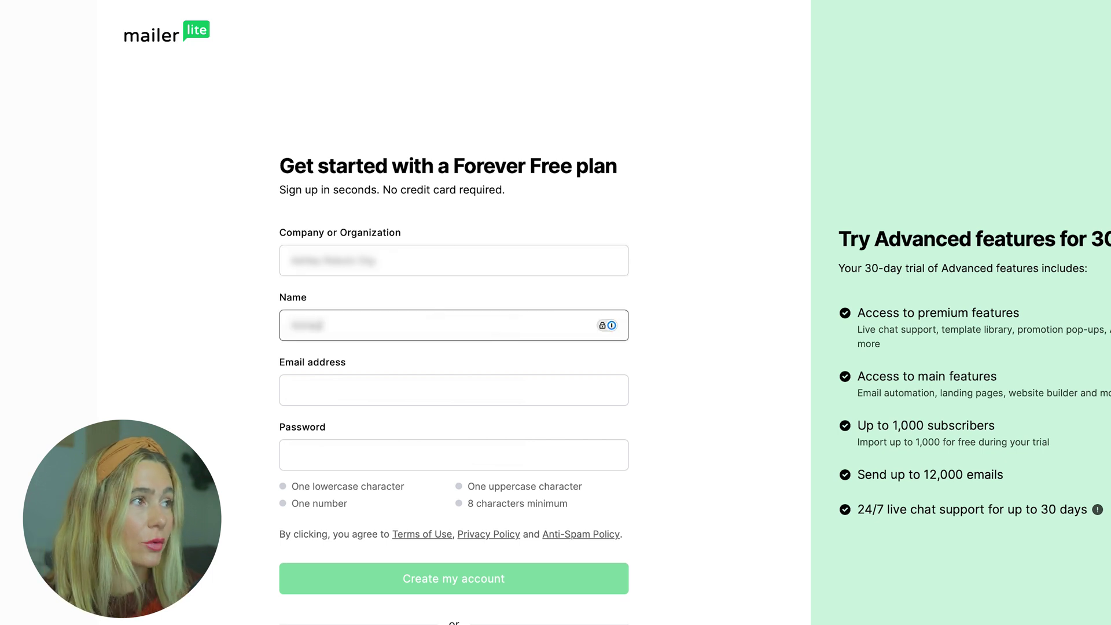
{"action": "key", "text": "Tab"}
{"action": "key", "text": "ctrl+v"}
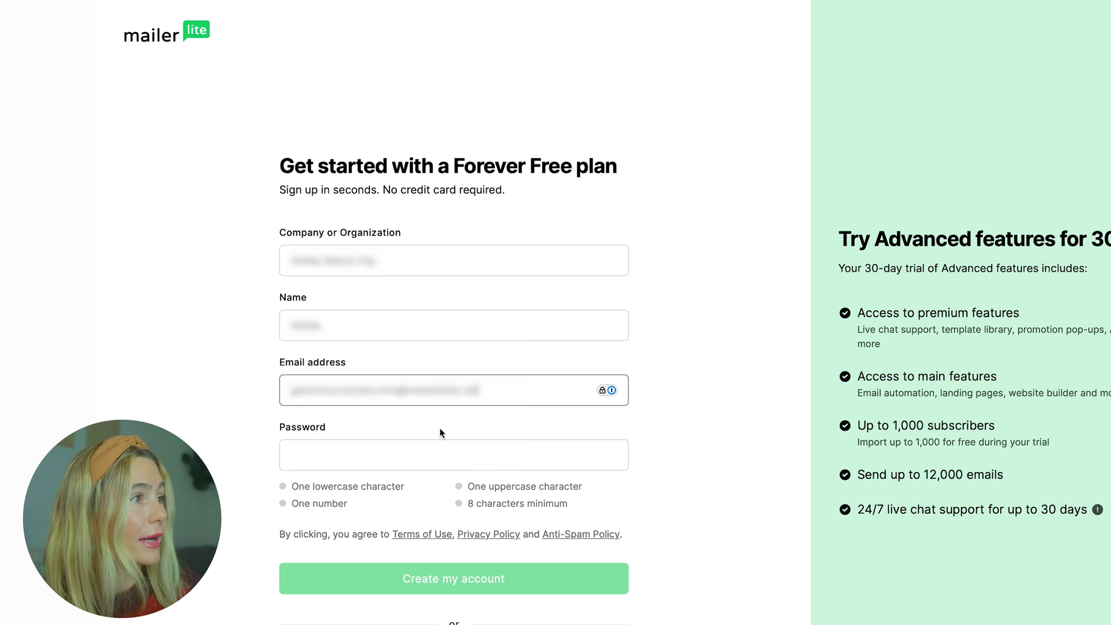
{"action": "key", "text": "Tab"}
{"action": "type", "text": "*****"}
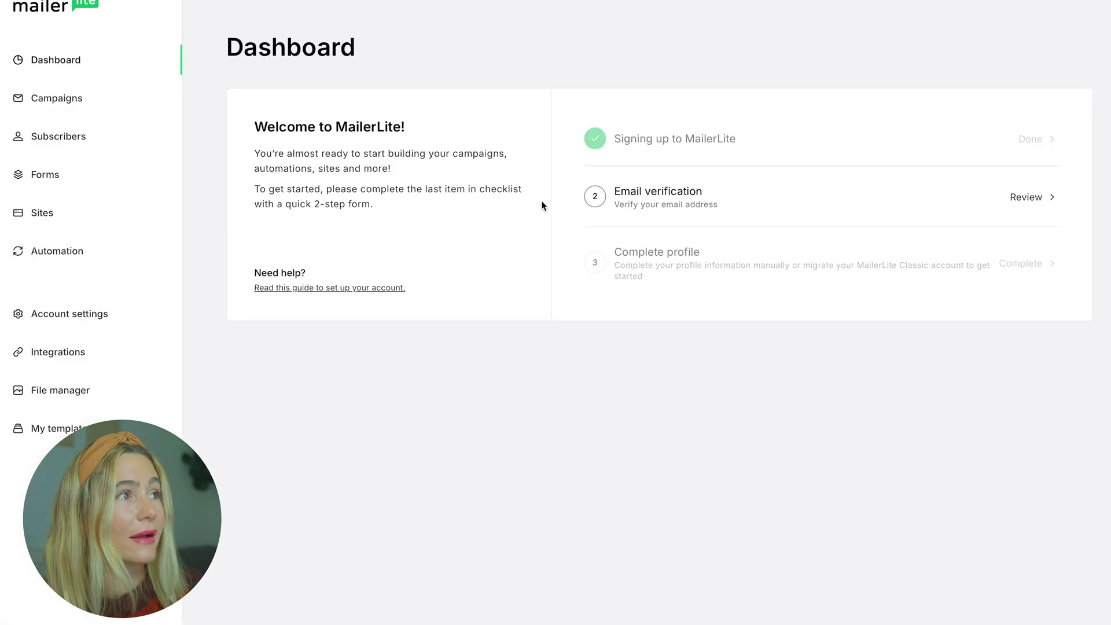
Verify the e-mail and start the profile form at the last name field
{"action": "left_click", "coordinate": [1027, 195]}
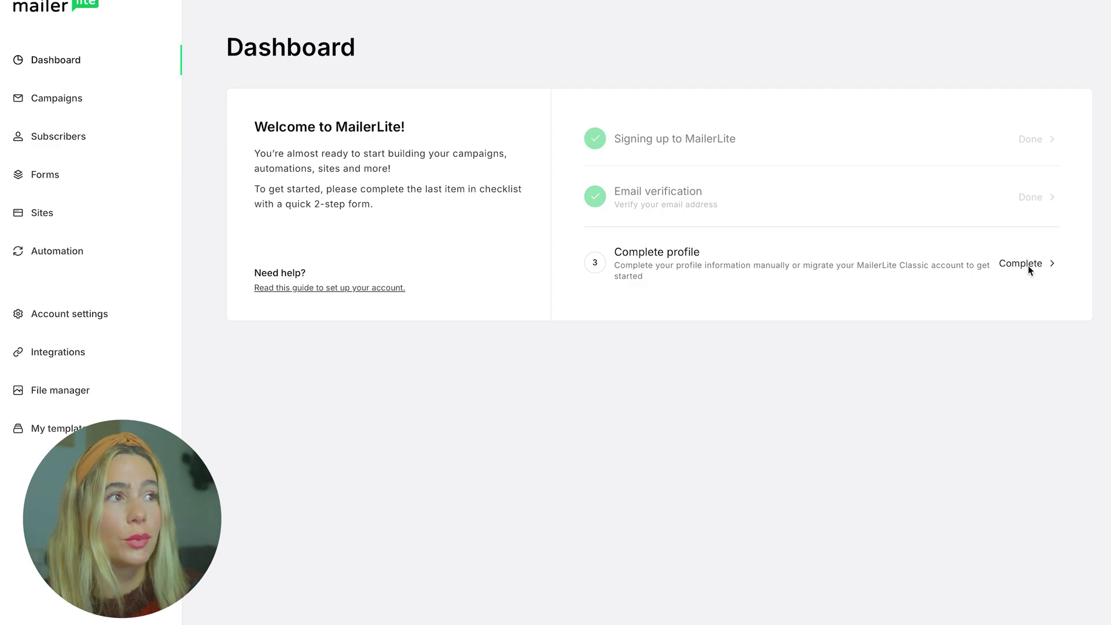
{"action": "left_click", "coordinate": [1027, 265]}
{"action": "left_click", "coordinate": [748, 193]}
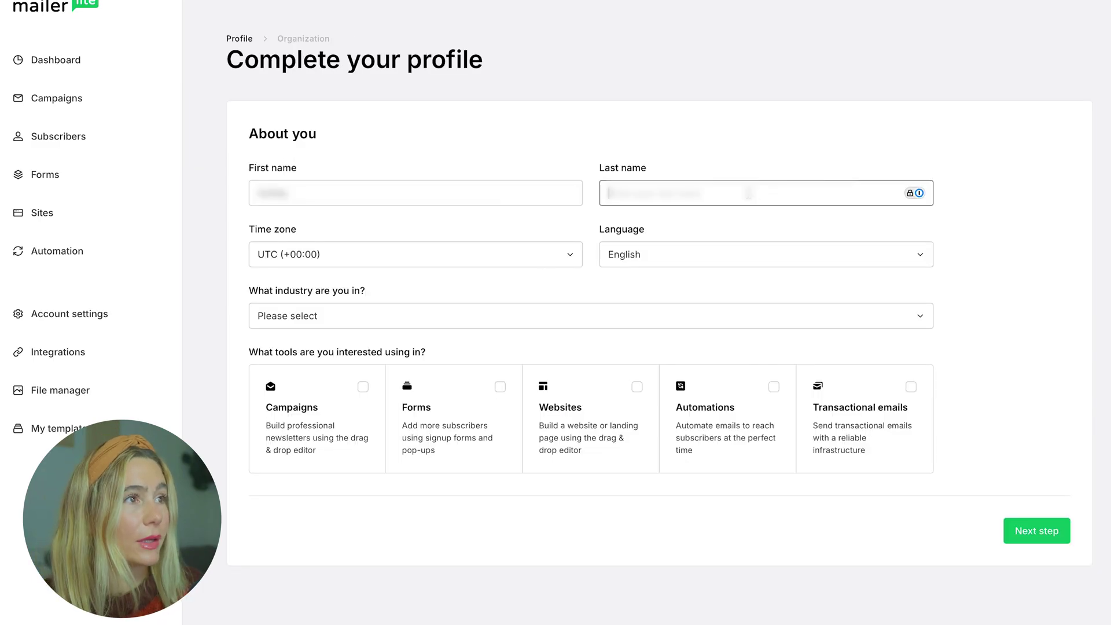
Enter the last name, keep English as the language, and choose the Health and Fitness industry
{"action": "type", "text": "Dent"}
{"action": "left_click", "coordinate": [754, 256]}
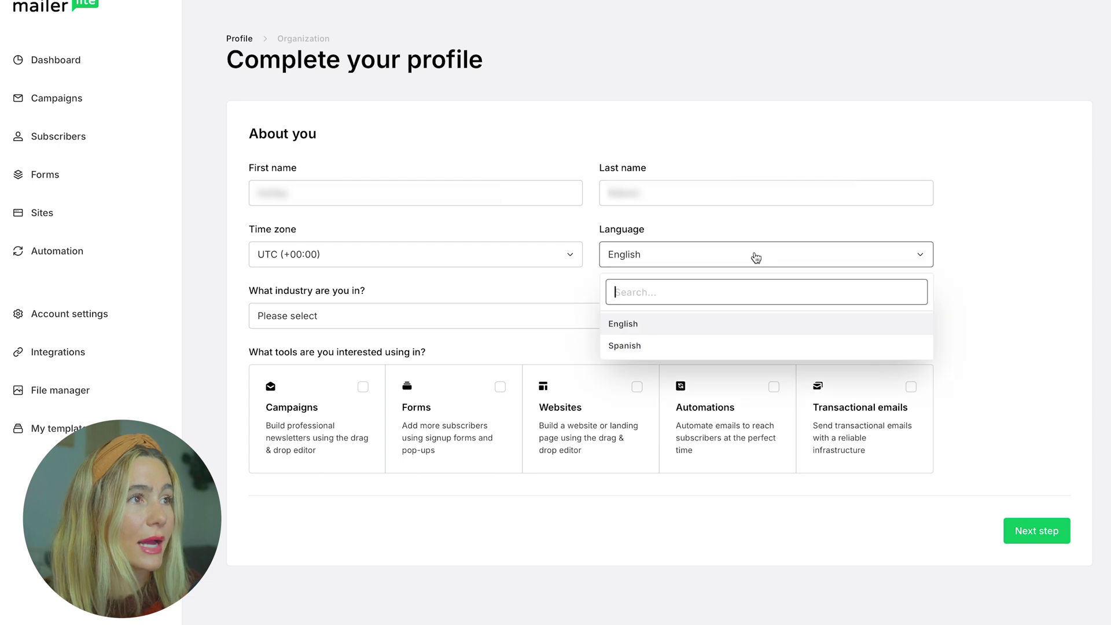
{"action": "left_click", "coordinate": [525, 301]}
{"action": "left_click", "coordinate": [364, 317]}
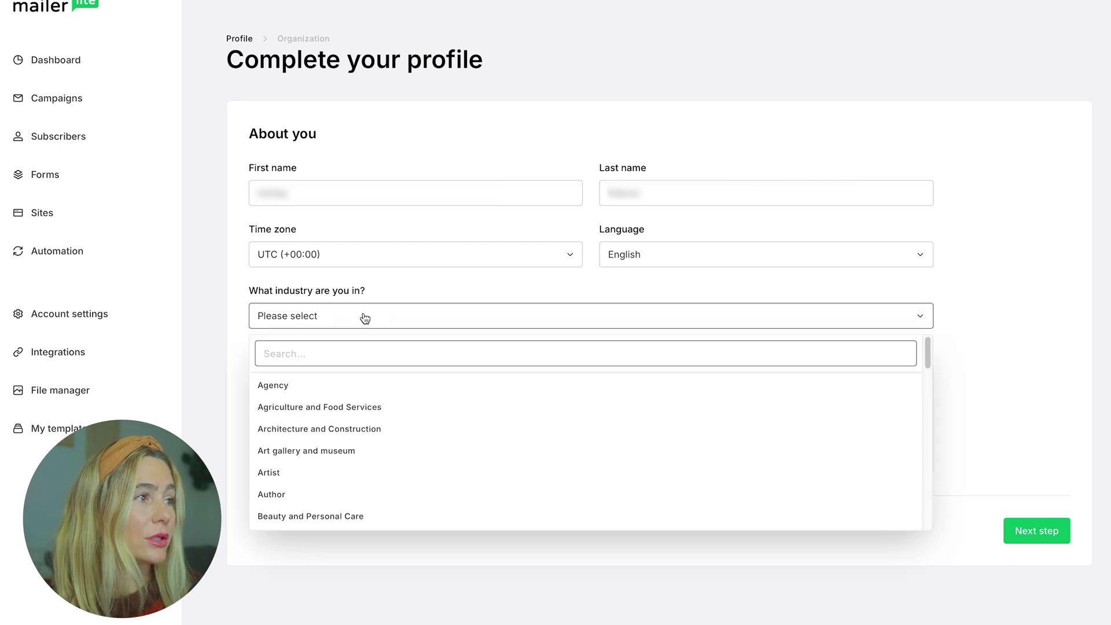
{"action": "left_click", "coordinate": [272, 376]}
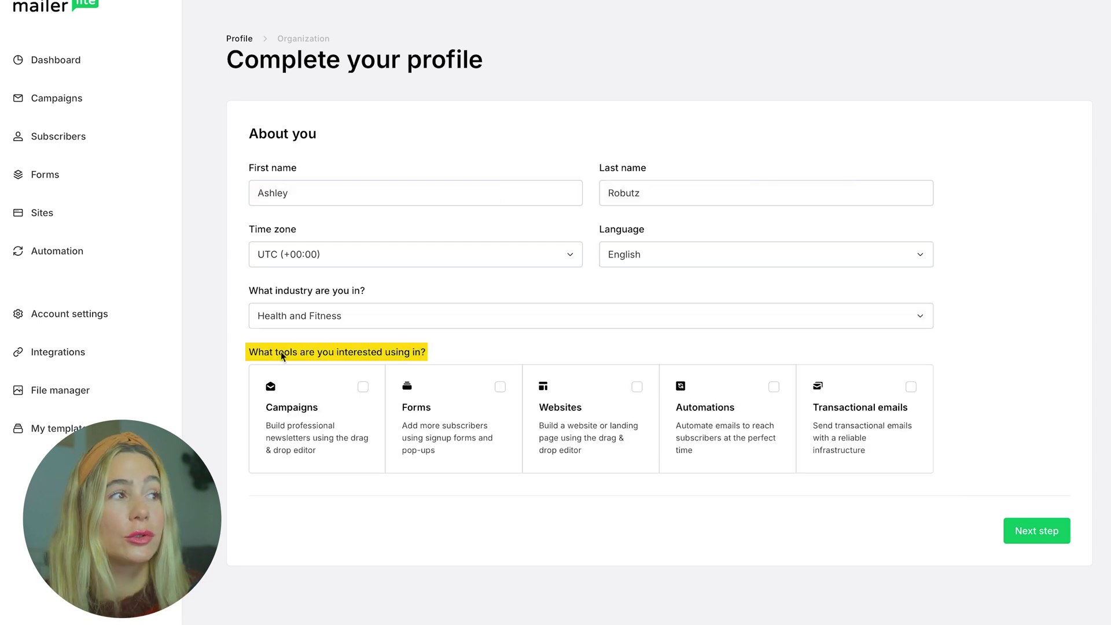
Select all five tools (Campaigns, Forms, Websites, Automations, Transactional emails) and submit the profile
{"action": "left_click", "coordinate": [363, 387]}
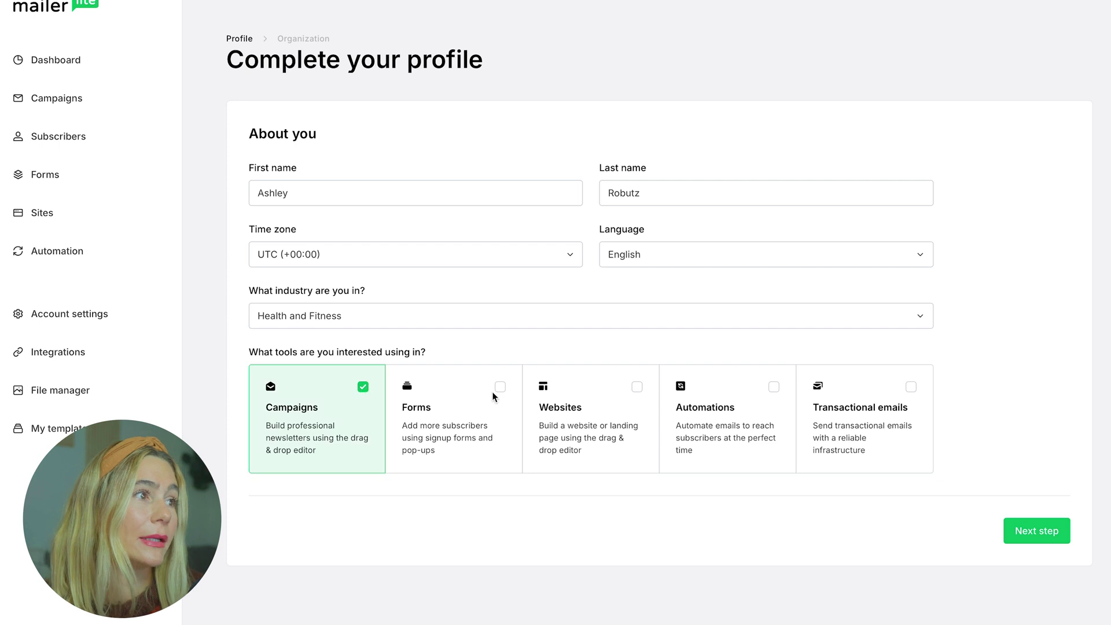
{"action": "left_click", "coordinate": [499, 387]}
{"action": "left_click", "coordinate": [637, 387]}
{"action": "left_click", "coordinate": [752, 386]}
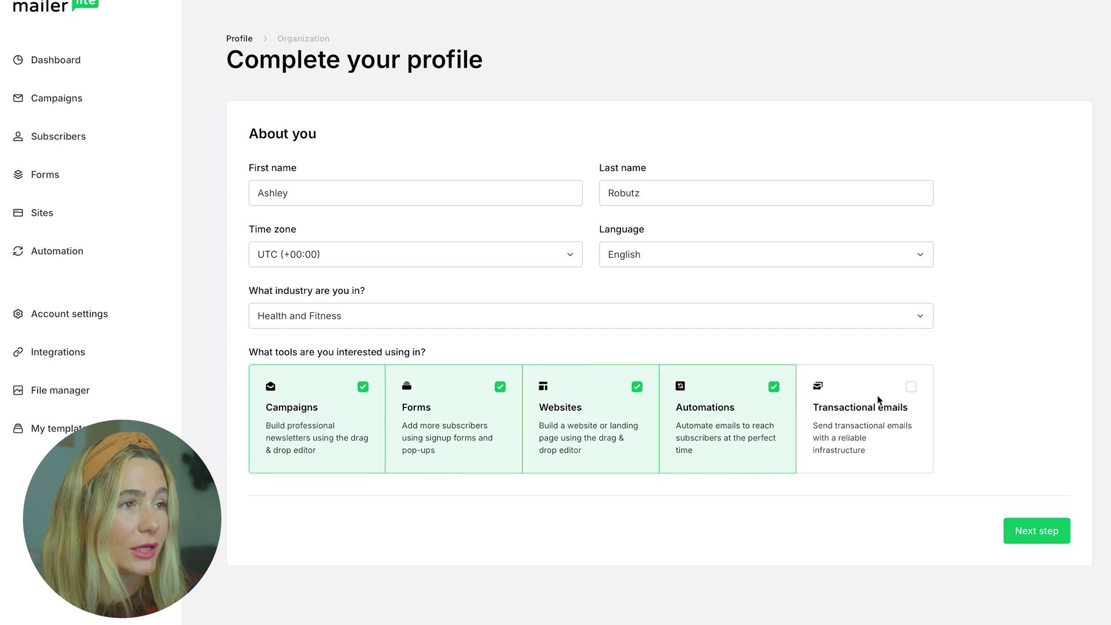
{"action": "left_click", "coordinate": [911, 387]}
{"action": "left_click", "coordinate": [1050, 529]}
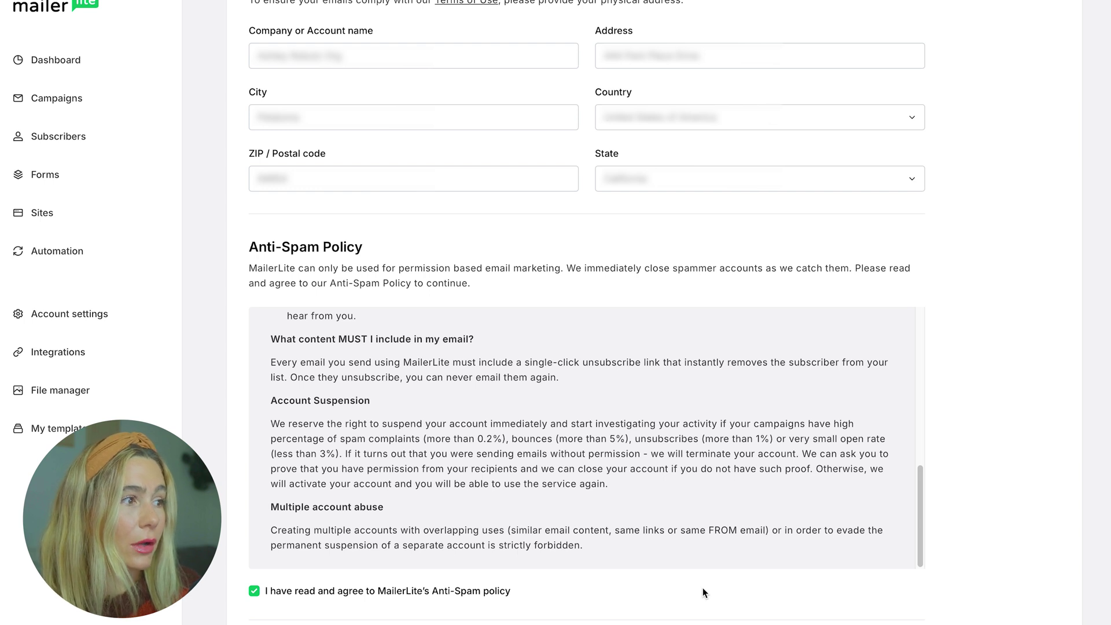
{"action": "scroll", "coordinate": [703, 588], "scroll_direction": "down", "scroll_amount": 4}
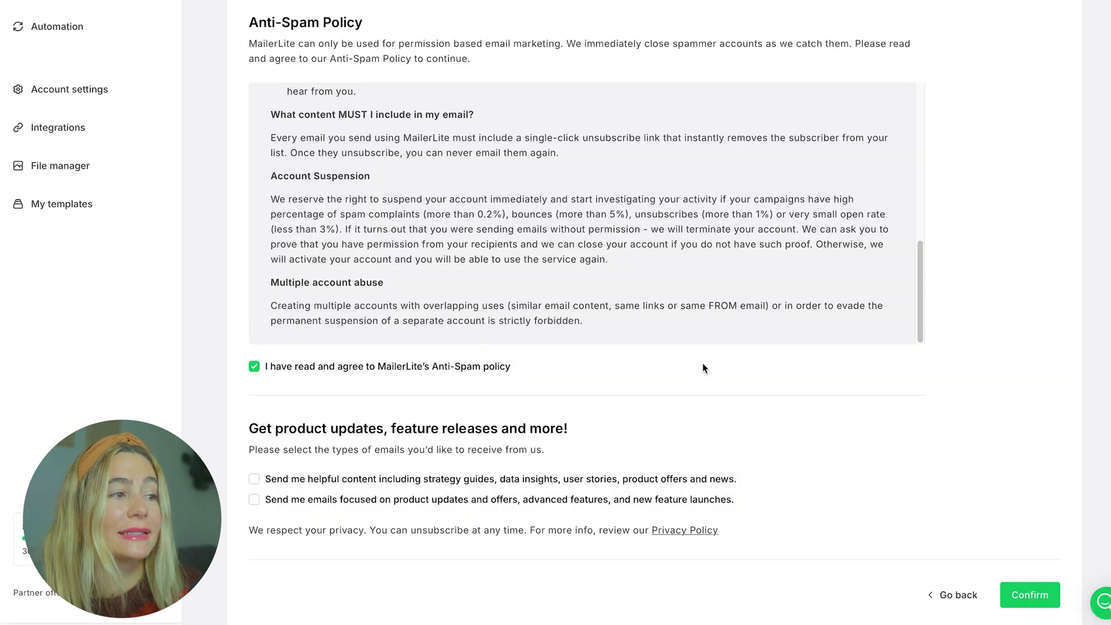
{"action": "left_click", "coordinate": [1020, 601]}
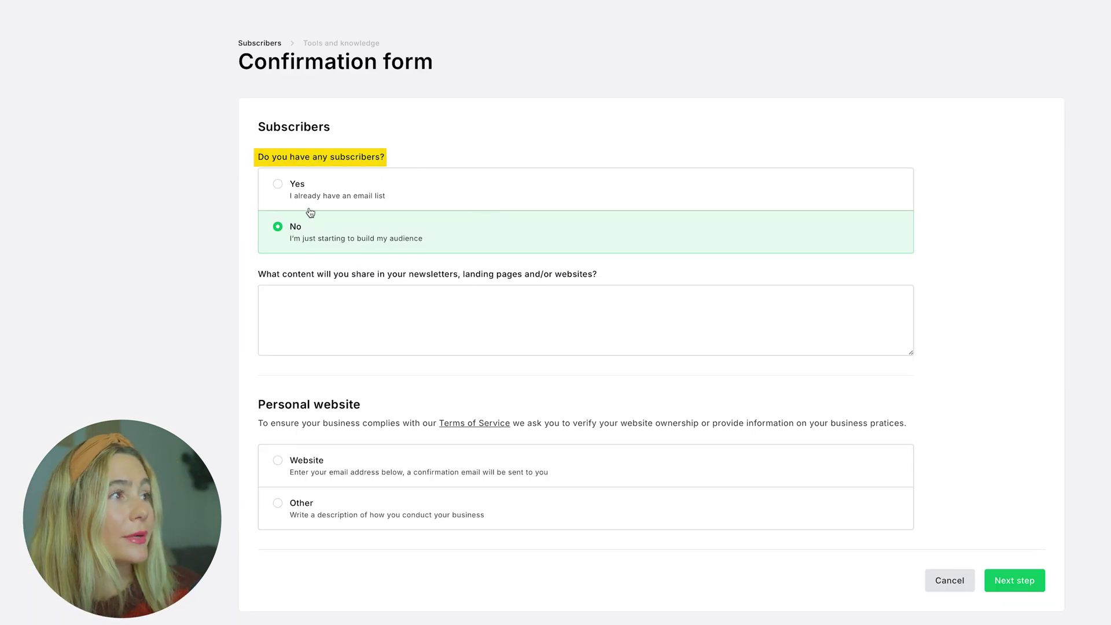
Describe the content as 'Health and Fitness Tips' and the business as 'Health and Fitness Tips to help busy moms'
{"action": "left_click", "coordinate": [409, 310]}
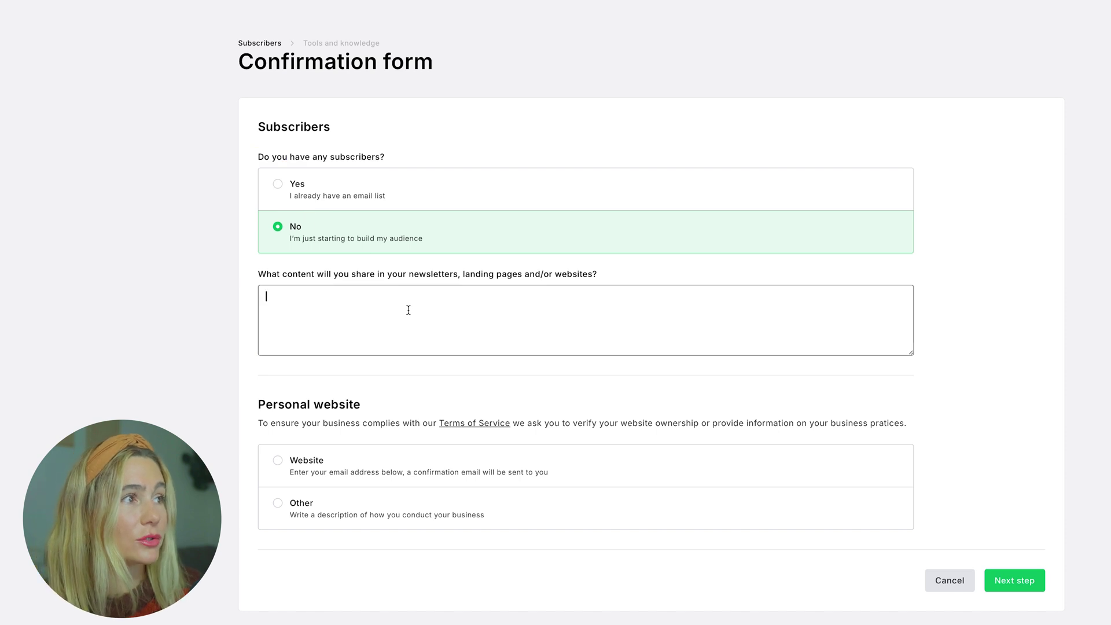
{"action": "type", "text": "Health a"}
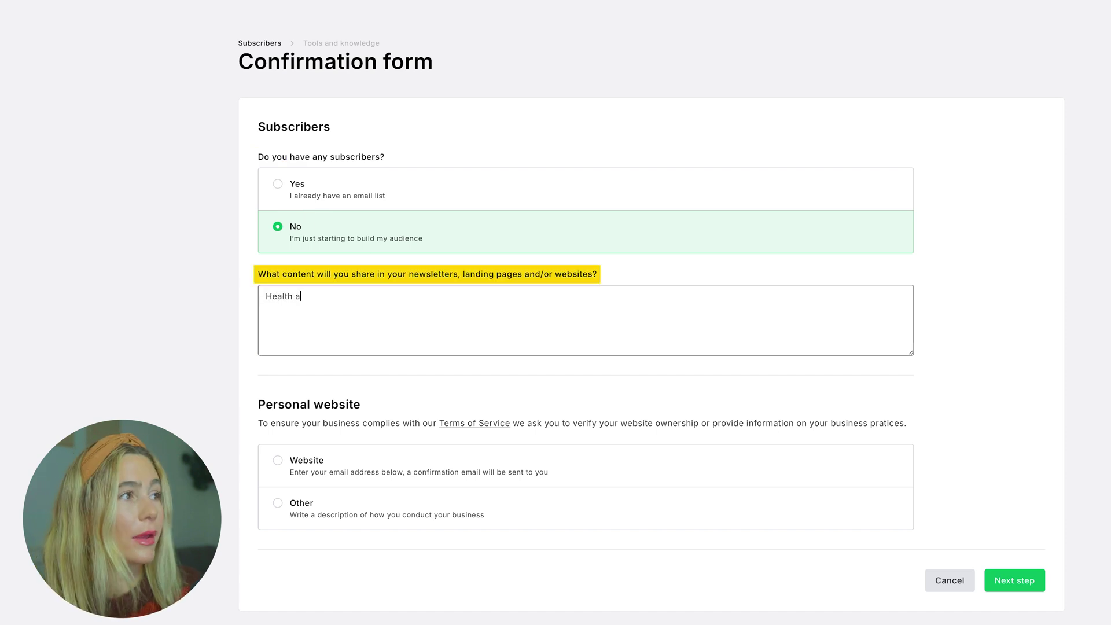
{"action": "type", "text": "nd Fitness Tips"}
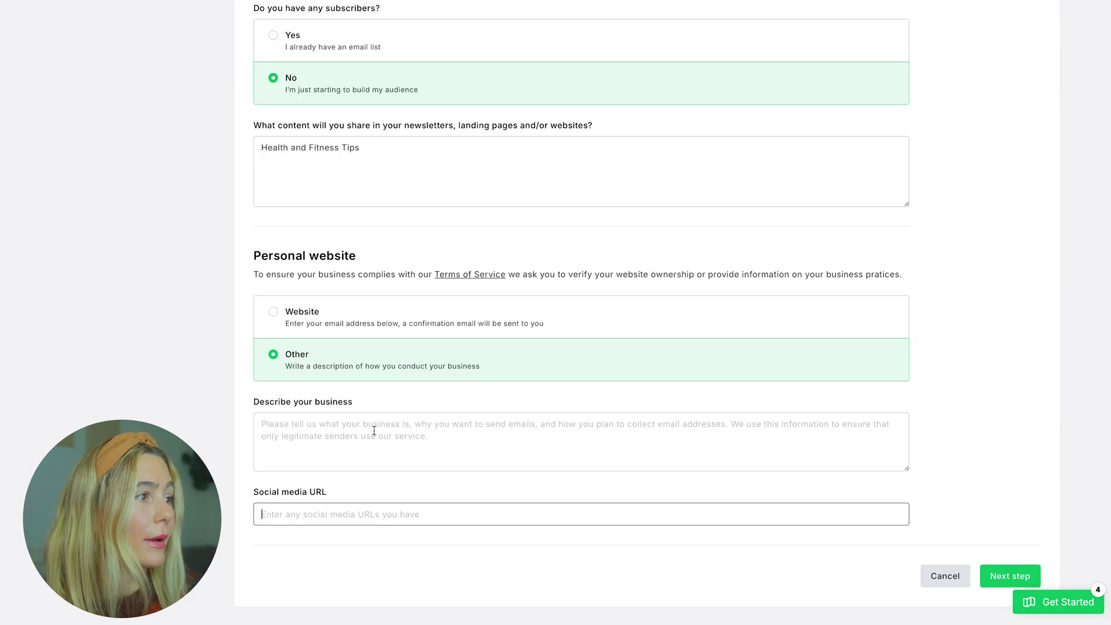
{"action": "left_click", "coordinate": [374, 431]}
{"action": "type", "text": "Health and Fitness Tips to help busy moms"}
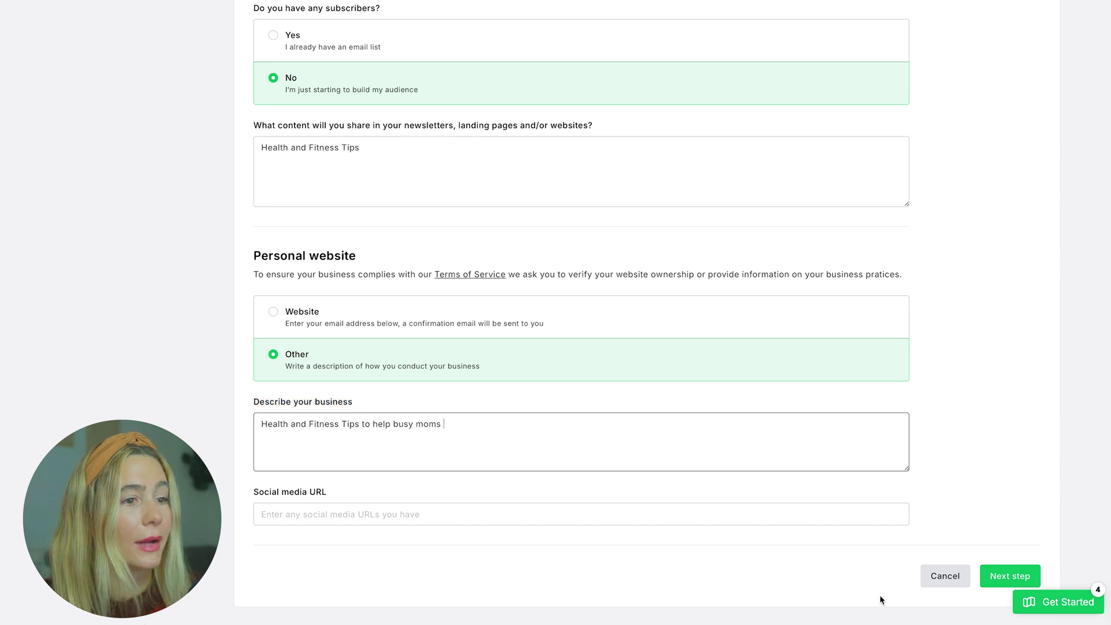
{"action": "left_click", "coordinate": [1010, 576]}
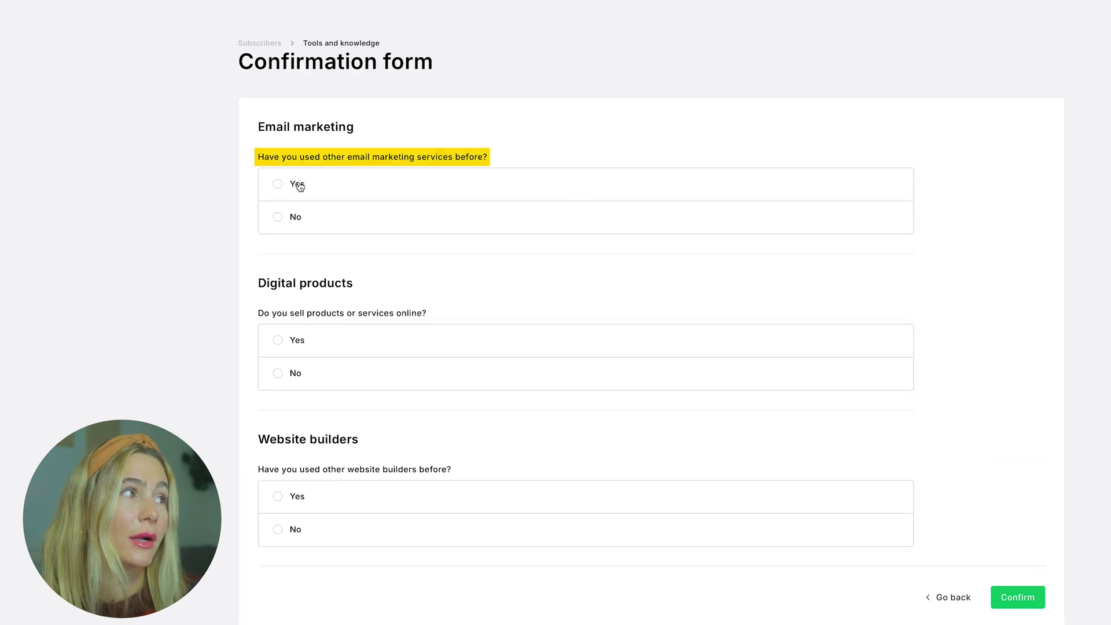
Answer that MailChimp was used before, nothing is sold online, no website builders used, and submit
{"action": "left_click", "coordinate": [299, 187]}
{"action": "left_click", "coordinate": [372, 278]}
{"action": "left_click", "coordinate": [317, 340]}
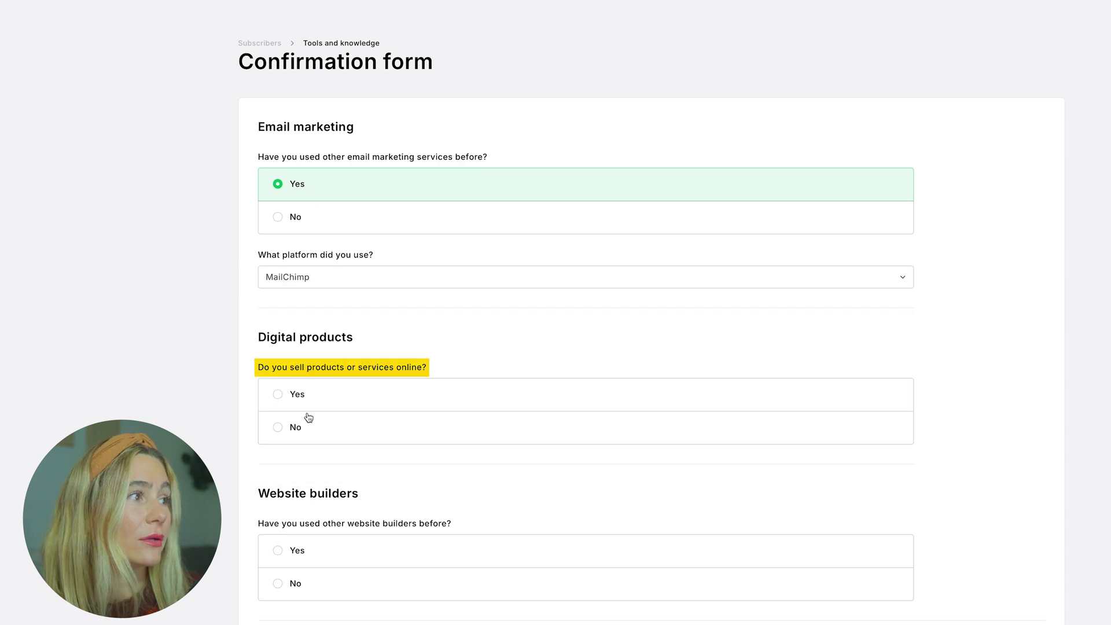
{"action": "left_click", "coordinate": [281, 428]}
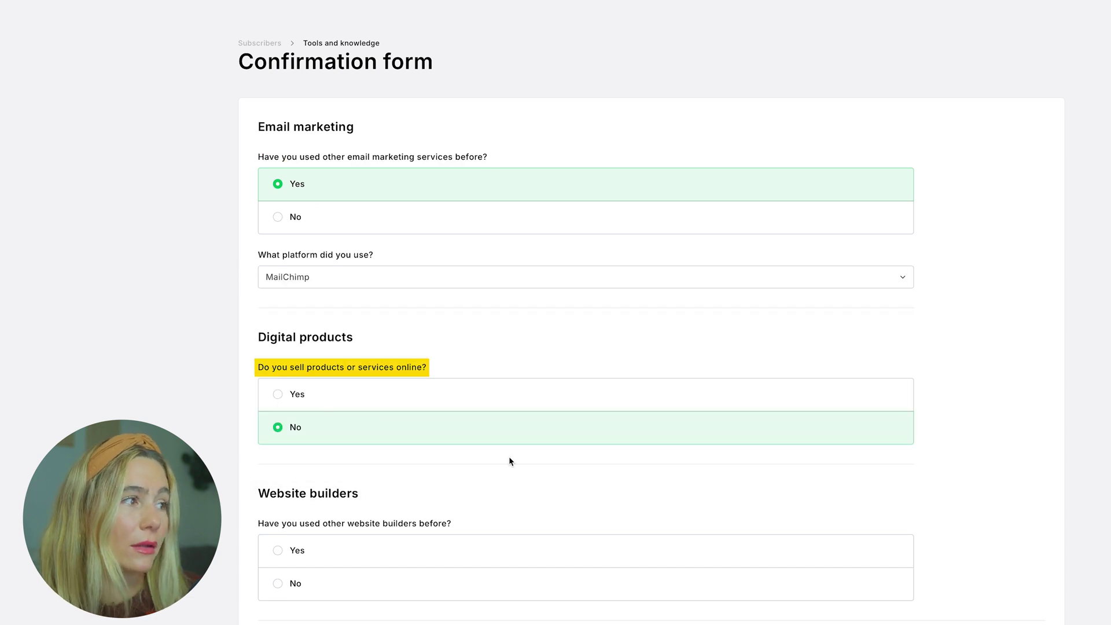
{"action": "left_click", "coordinate": [279, 584]}
{"action": "scroll", "coordinate": [1017, 509], "scroll_direction": "down", "scroll_amount": 3}
{"action": "left_click", "coordinate": [1016, 509]}
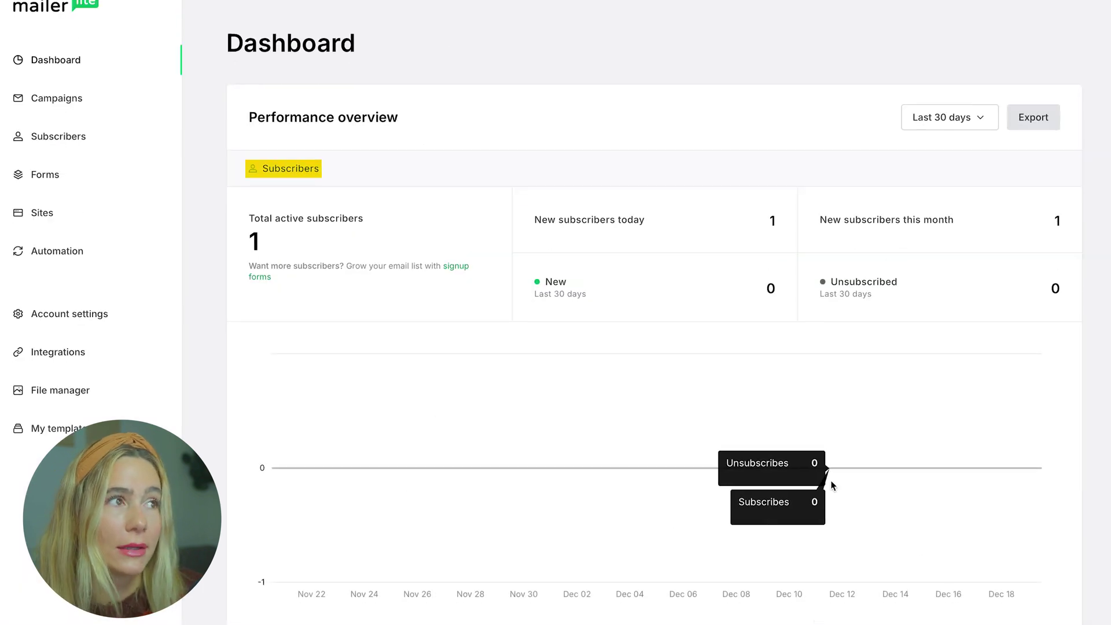
{"action": "scroll", "coordinate": [832, 485], "scroll_direction": "down", "scroll_amount": 8}
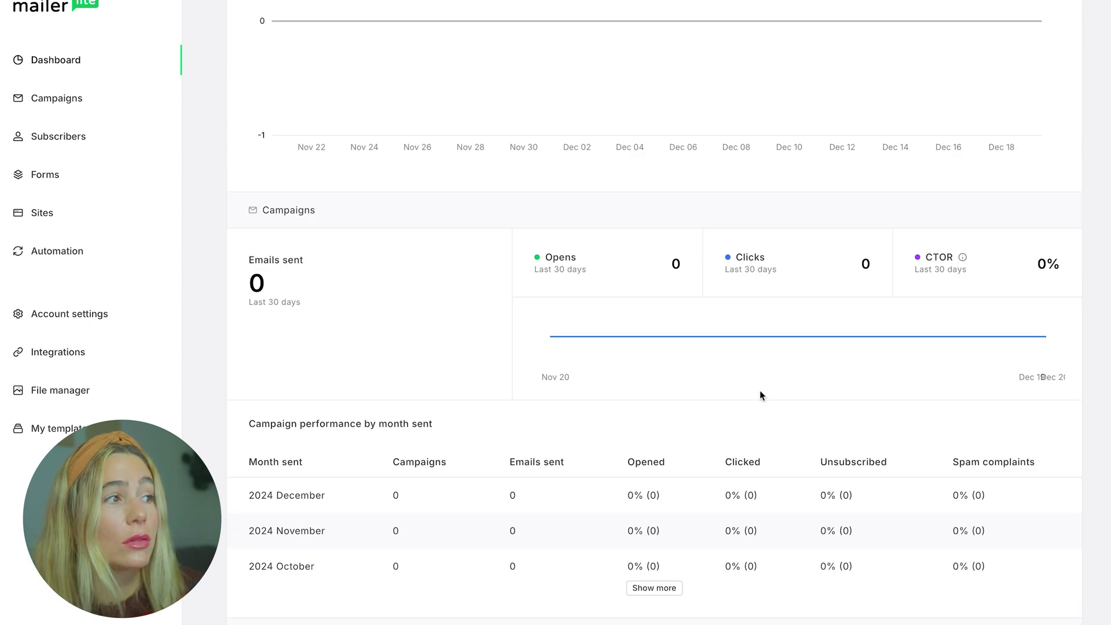
{"action": "scroll", "coordinate": [759, 395], "scroll_direction": "down", "scroll_amount": 5}
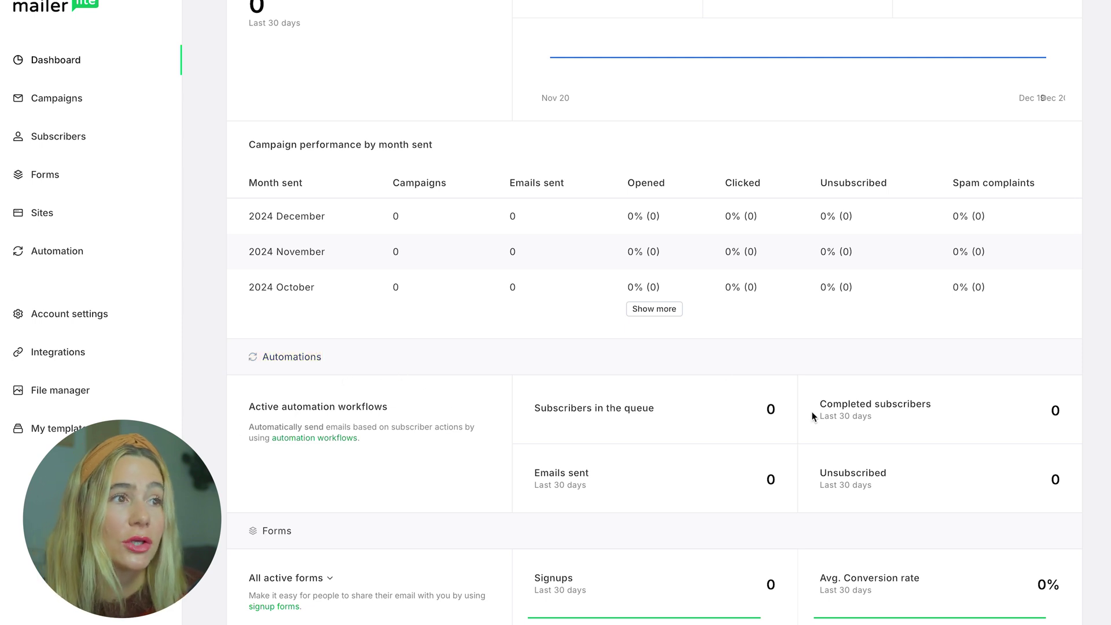
{"action": "scroll", "coordinate": [999, 423], "scroll_direction": "down", "scroll_amount": 1}
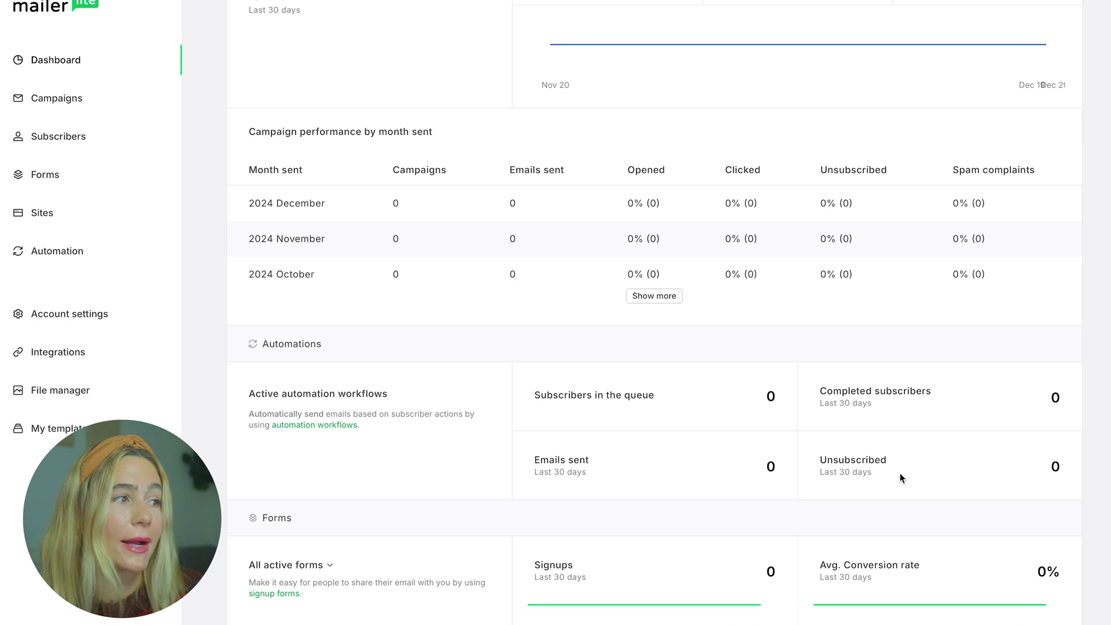
{"action": "scroll", "coordinate": [295, 522], "scroll_direction": "down", "scroll_amount": 4}
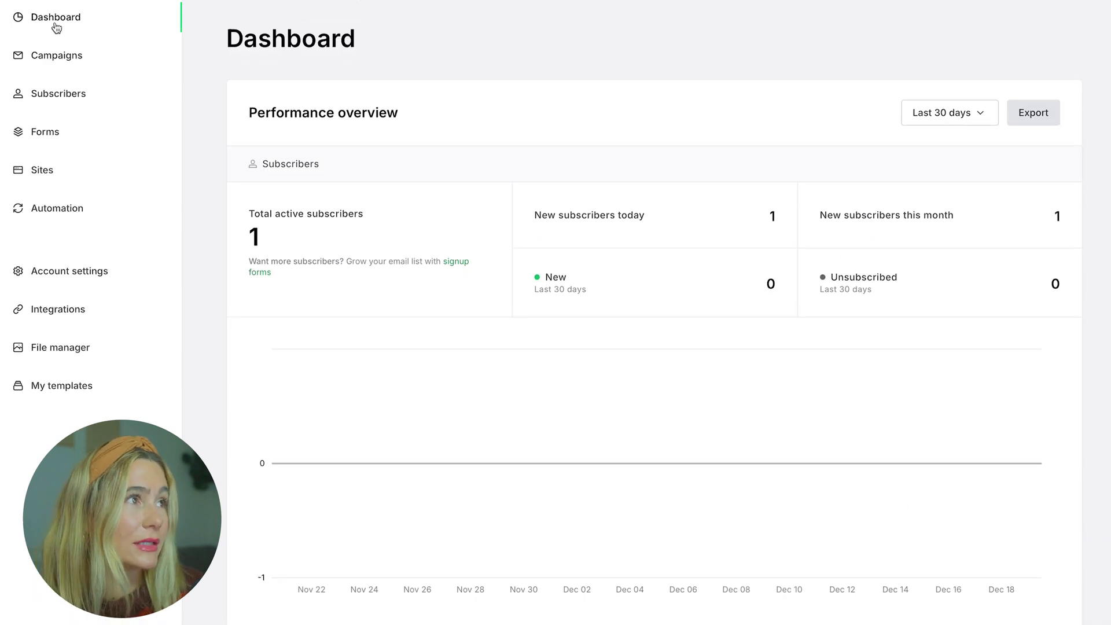
{"action": "left_click", "coordinate": [47, 57]}
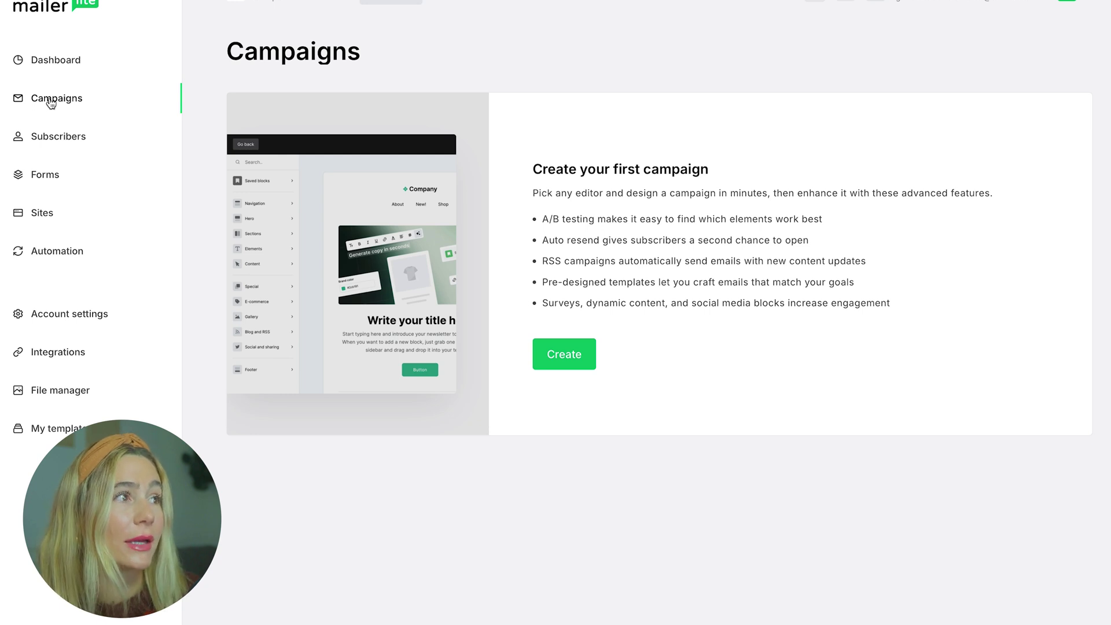
{"action": "left_click", "coordinate": [49, 142]}
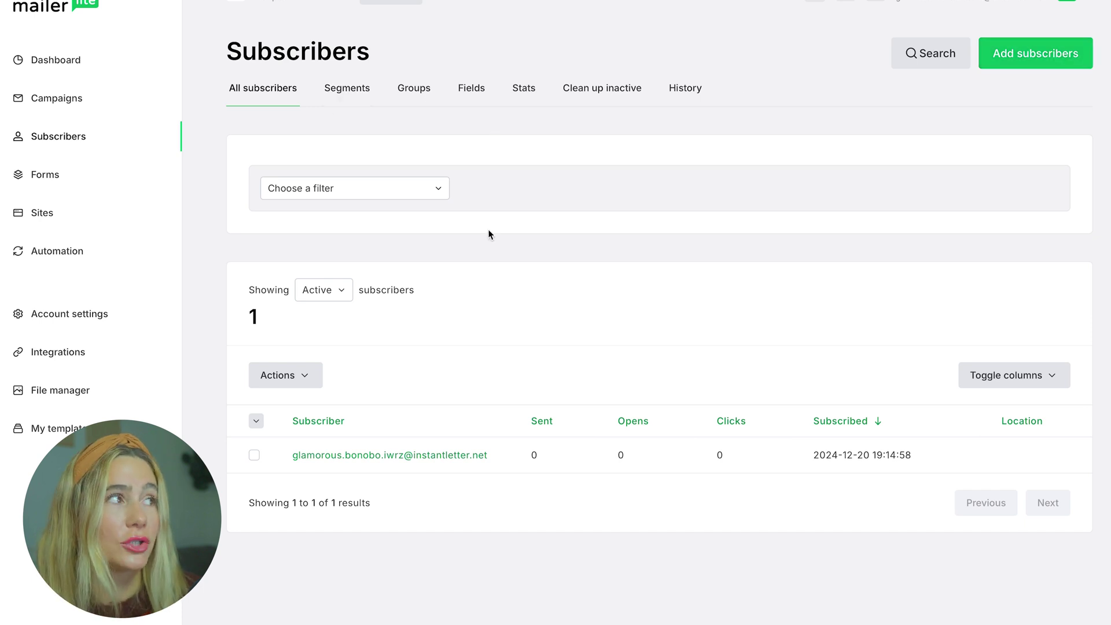
{"action": "left_click", "coordinate": [54, 163]}
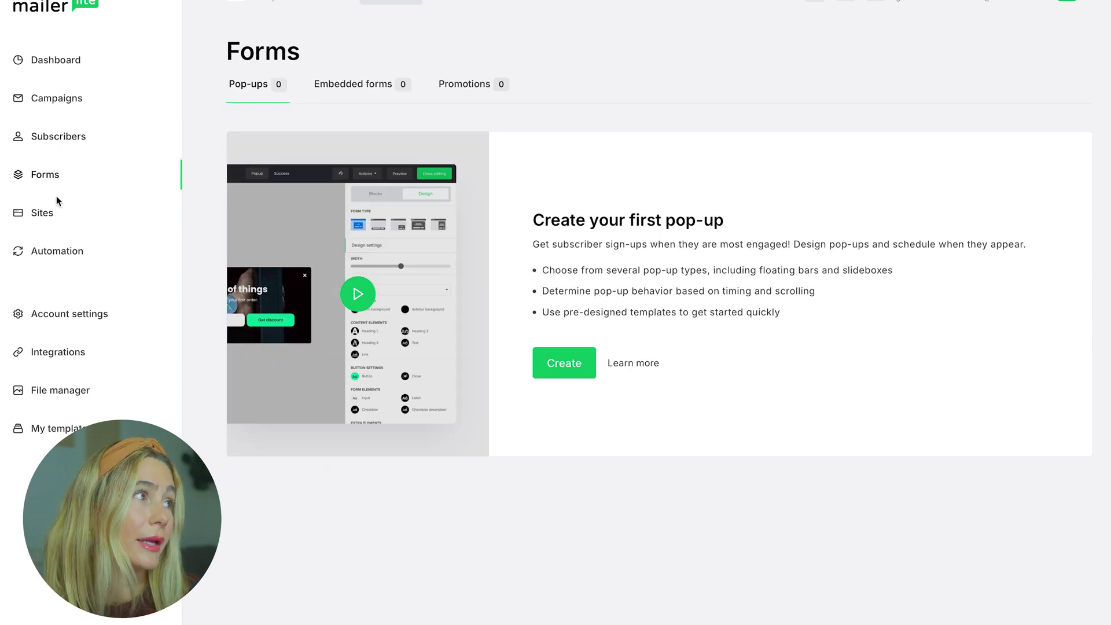
{"action": "left_click", "coordinate": [39, 213]}
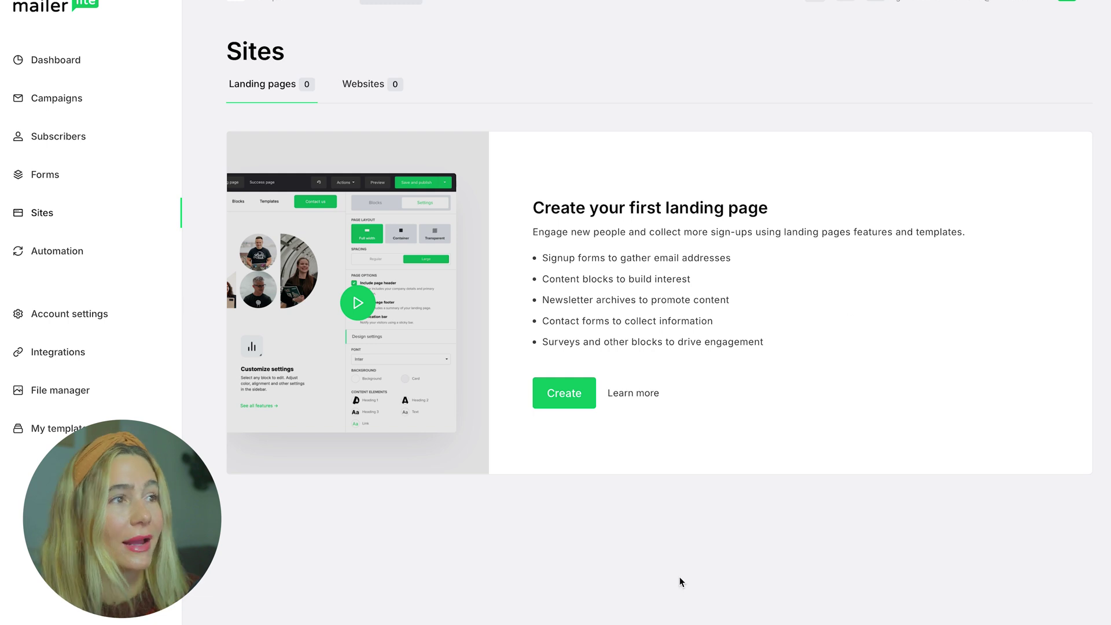
{"action": "left_click", "coordinate": [51, 257]}
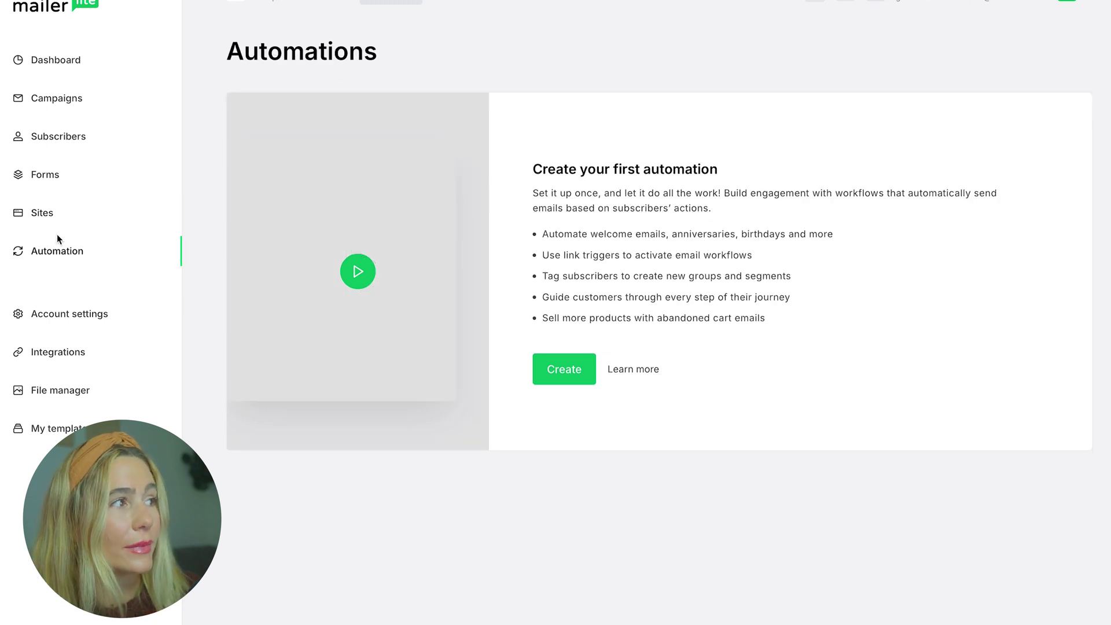
{"action": "left_click", "coordinate": [48, 316]}
{"action": "left_click", "coordinate": [88, 3]}
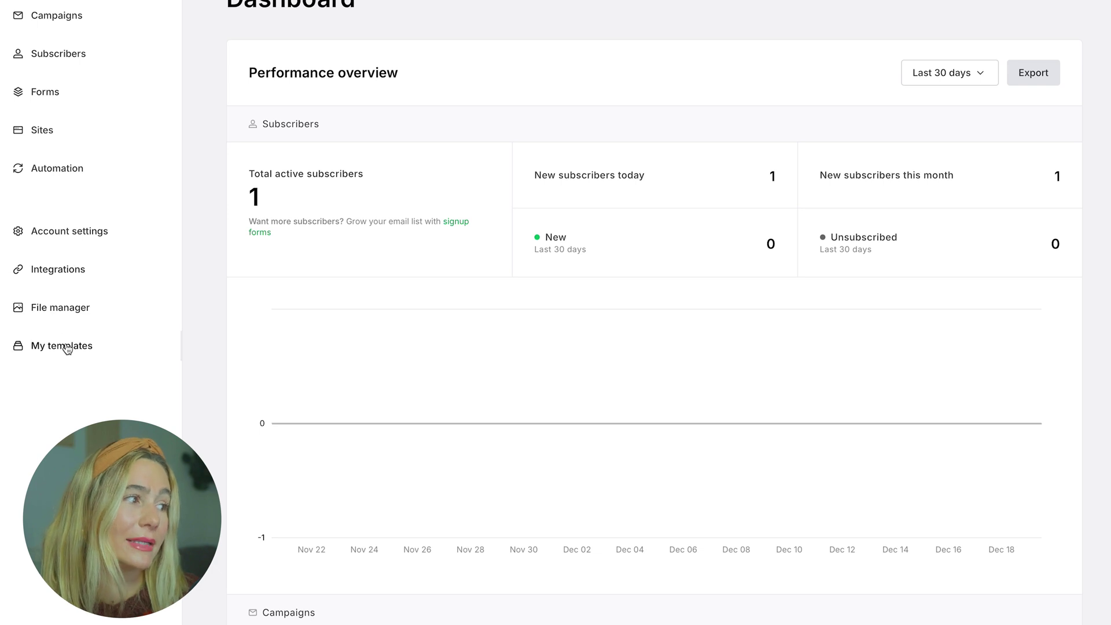
{"action": "scroll", "coordinate": [67, 349], "scroll_direction": "up", "scroll_amount": 1}
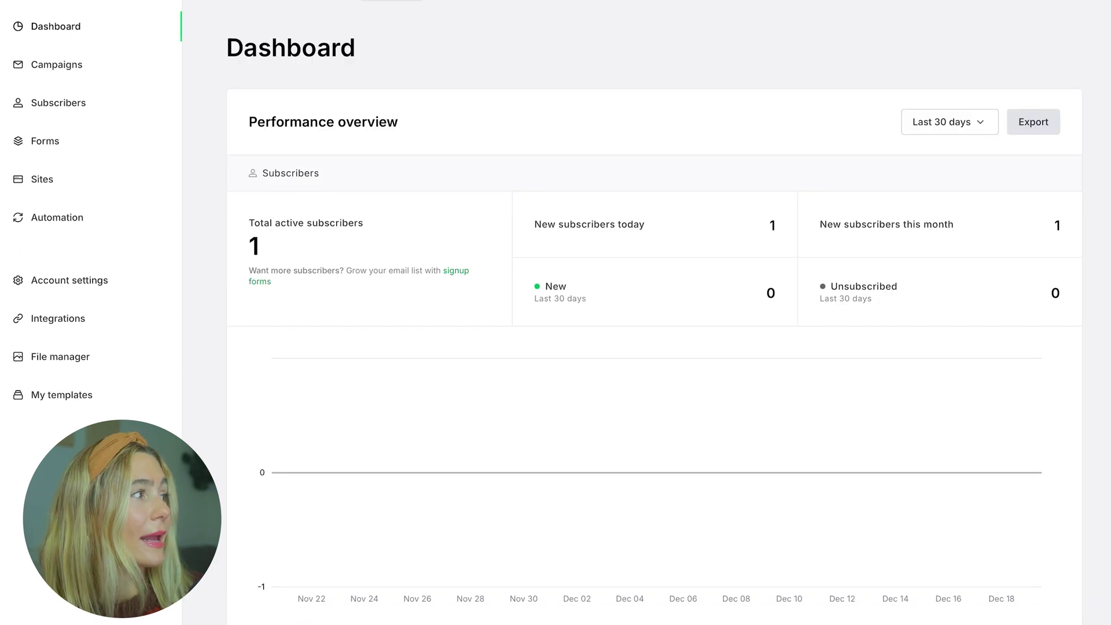
Open the Subscribers list, check the filter and single-subscriber options, then return to the list
{"action": "left_click", "coordinate": [58, 104]}
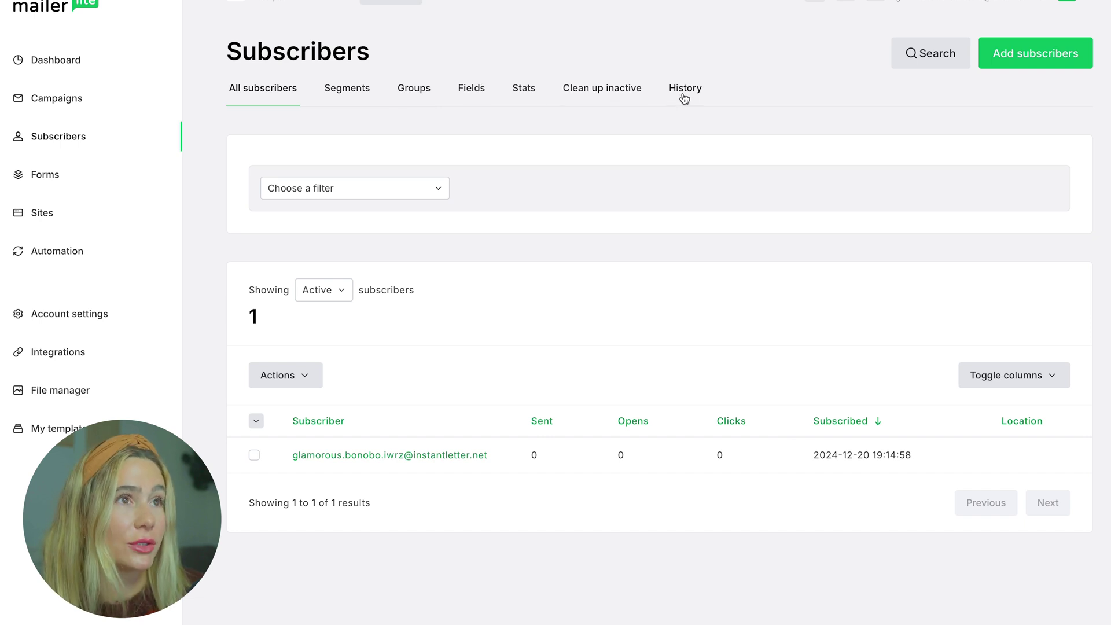
{"action": "left_click", "coordinate": [378, 187]}
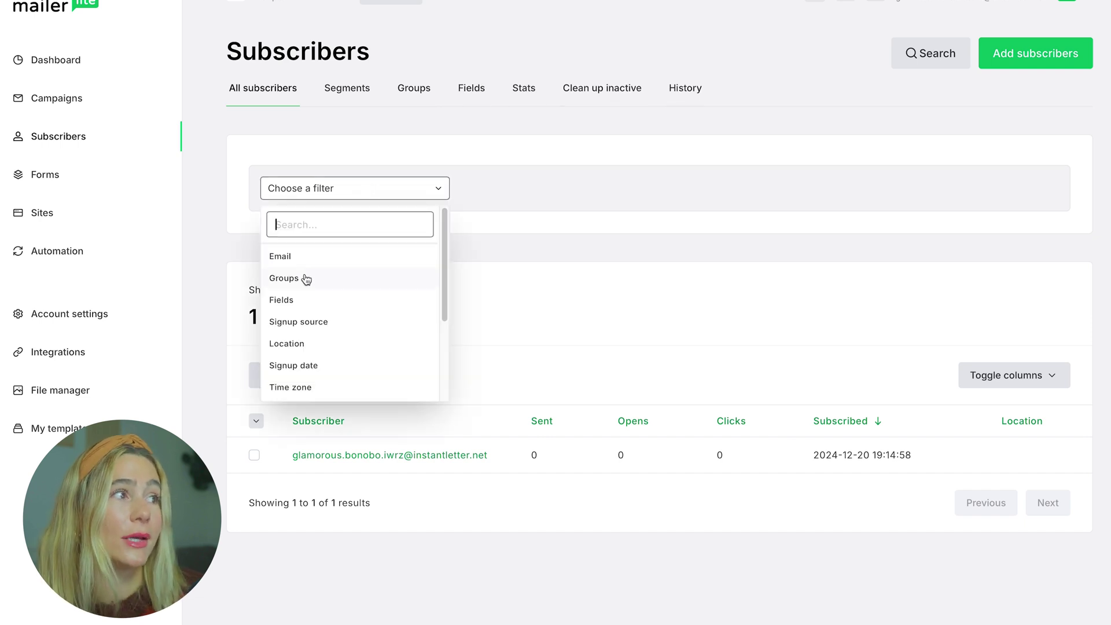
{"action": "left_click", "coordinate": [673, 259]}
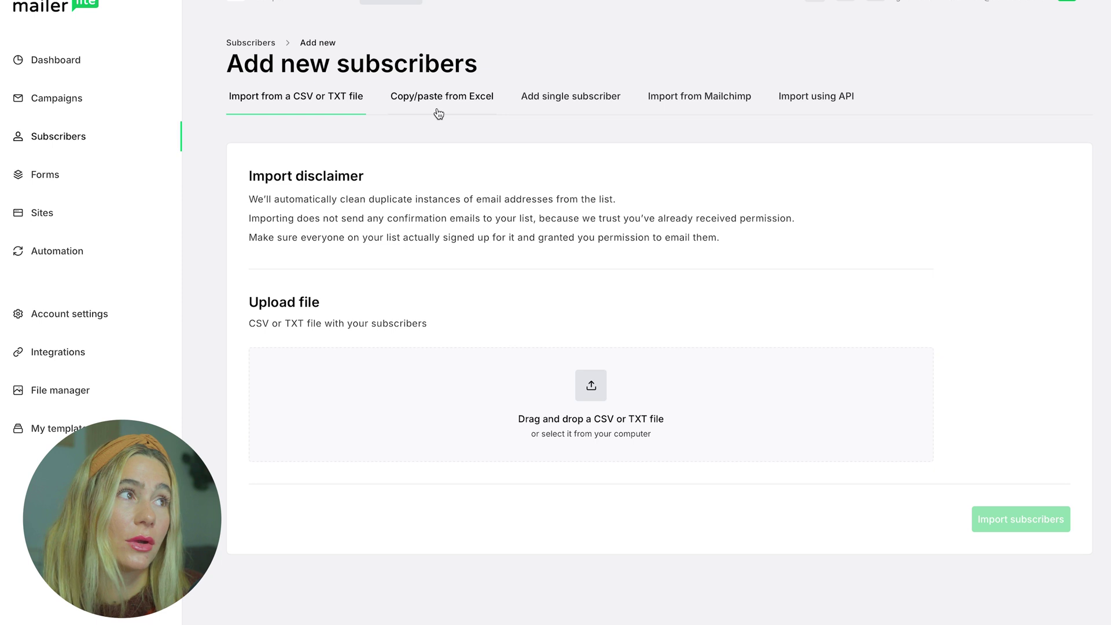
{"action": "left_click", "coordinate": [581, 103]}
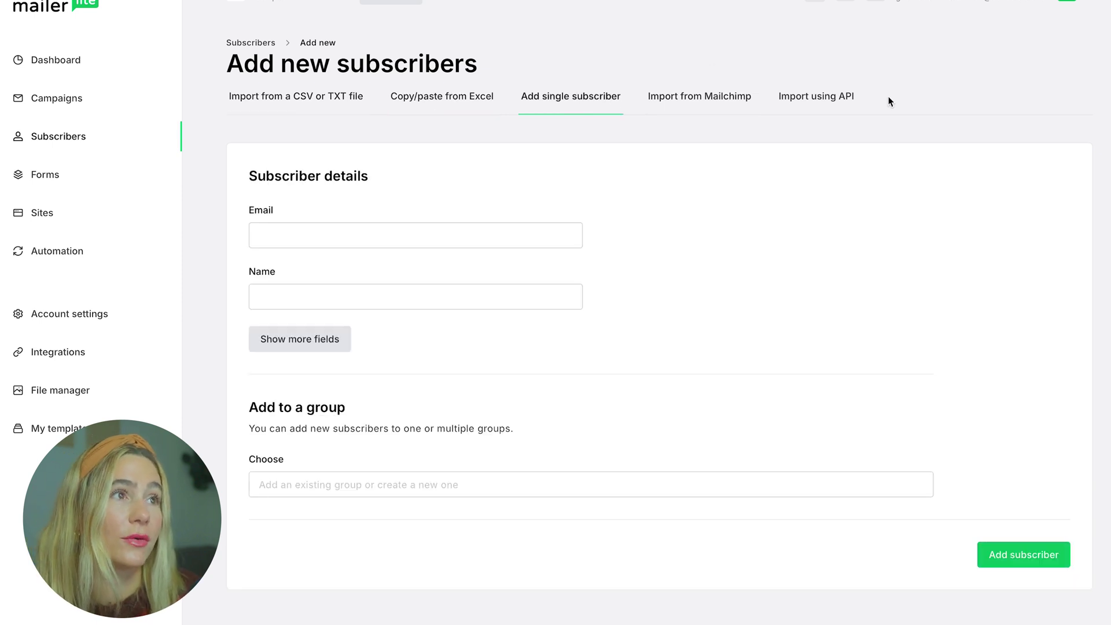
{"action": "left_click", "coordinate": [247, 43]}
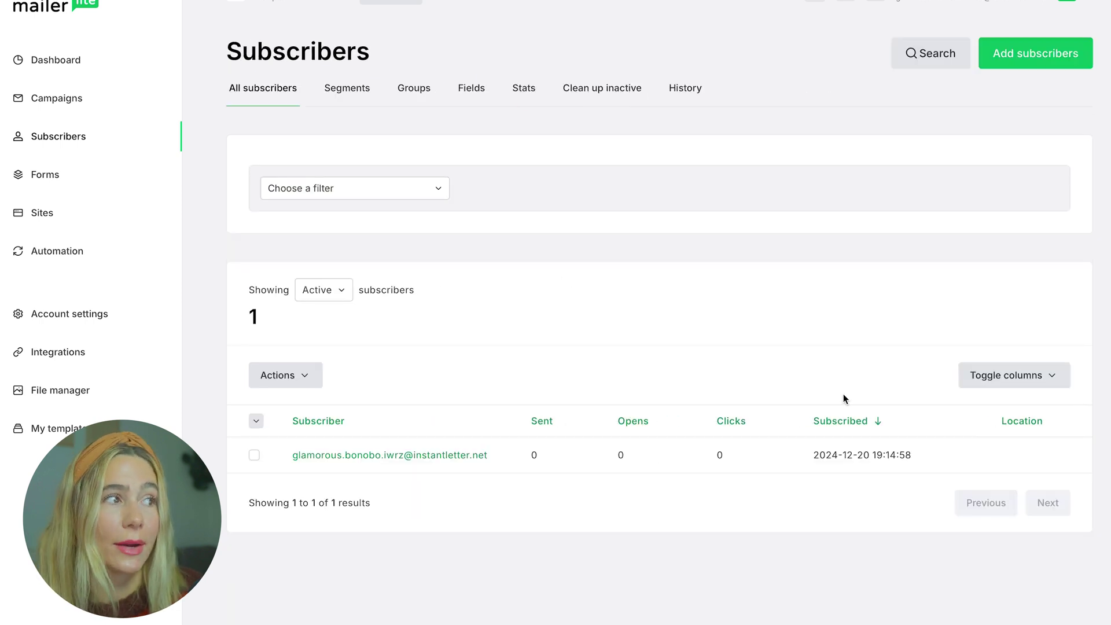
Browse the Segments, Fields, Stats and Clean up inactive tabs, then go to Forms
{"action": "left_click", "coordinate": [346, 92]}
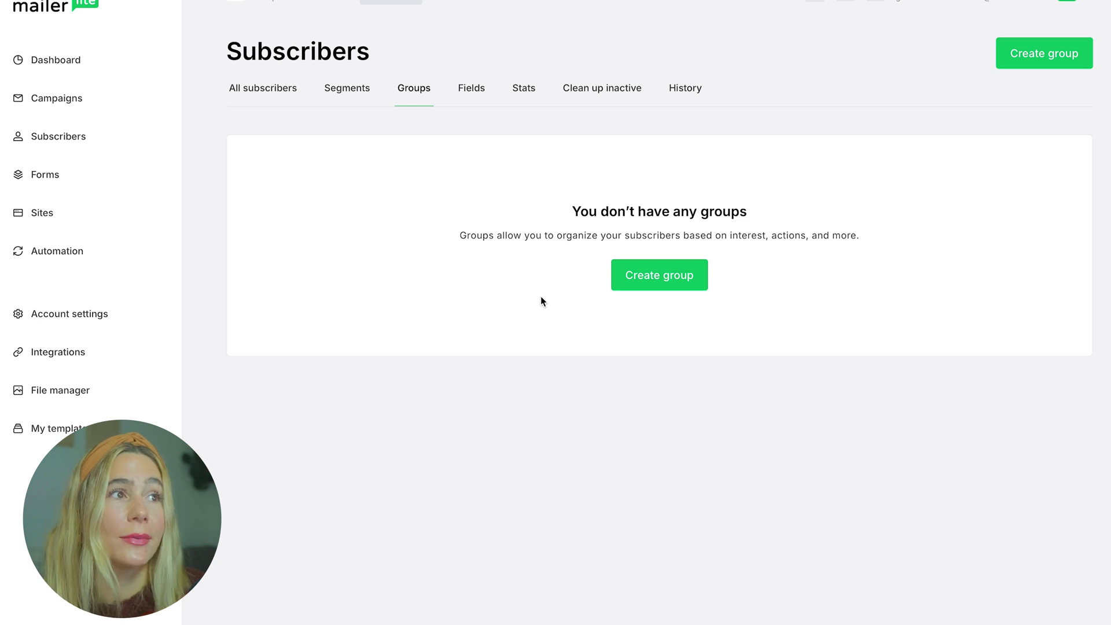
{"action": "left_click", "coordinate": [471, 93]}
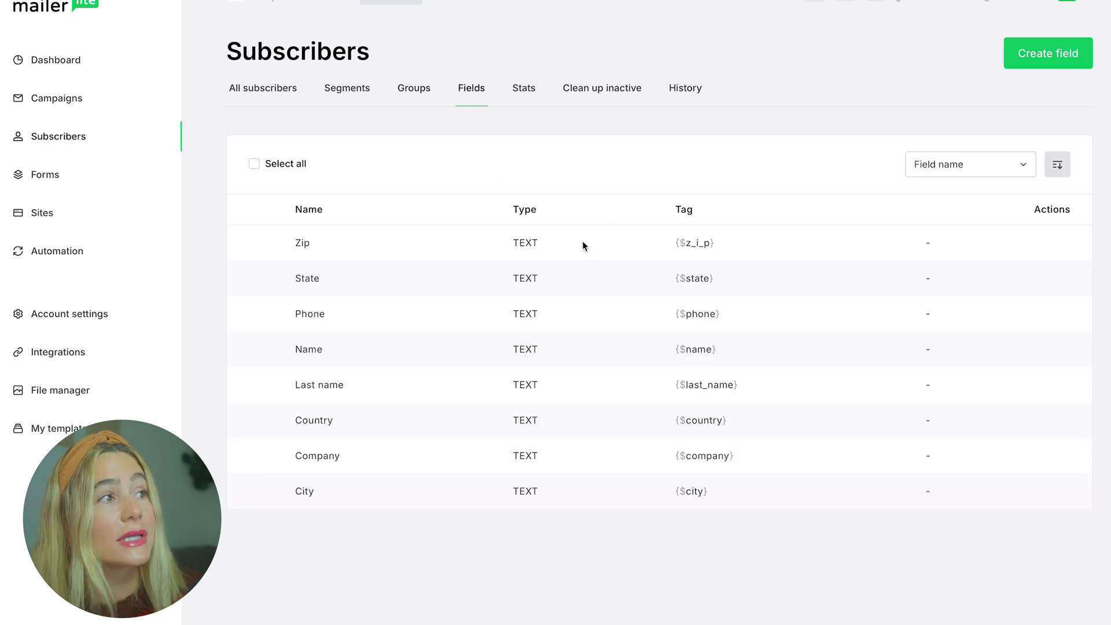
{"action": "left_click", "coordinate": [528, 100]}
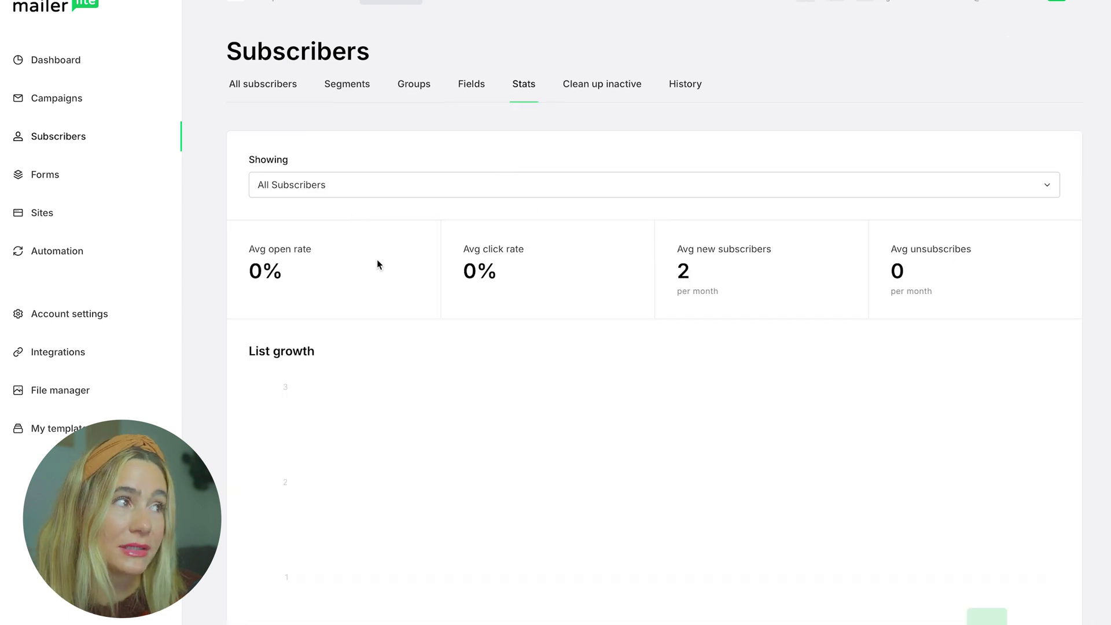
{"action": "left_click", "coordinate": [599, 83]}
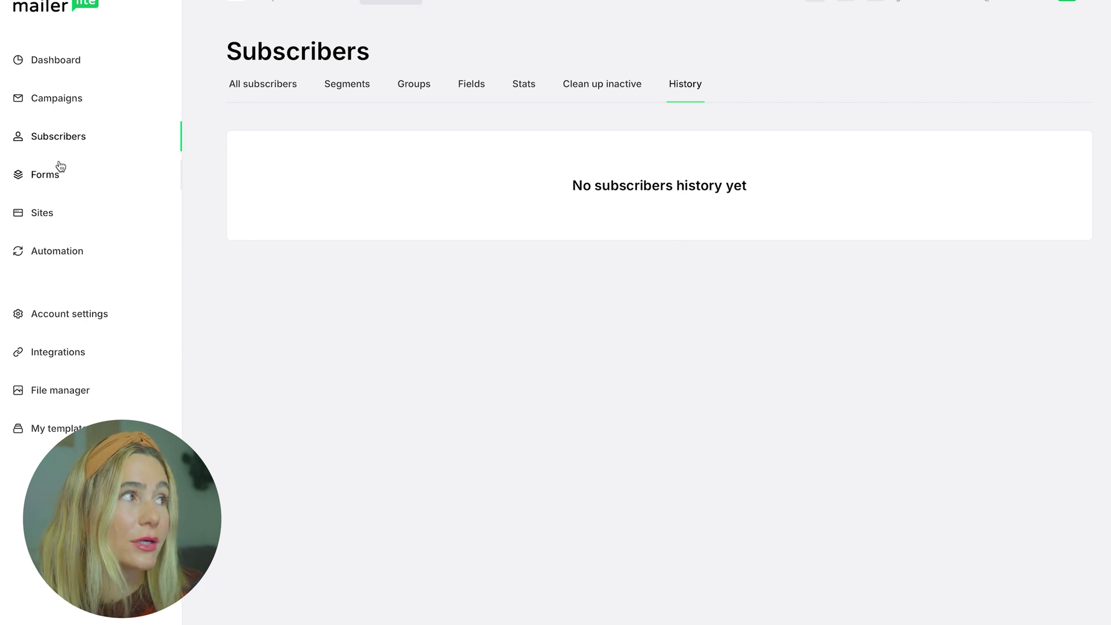
{"action": "left_click", "coordinate": [39, 172]}
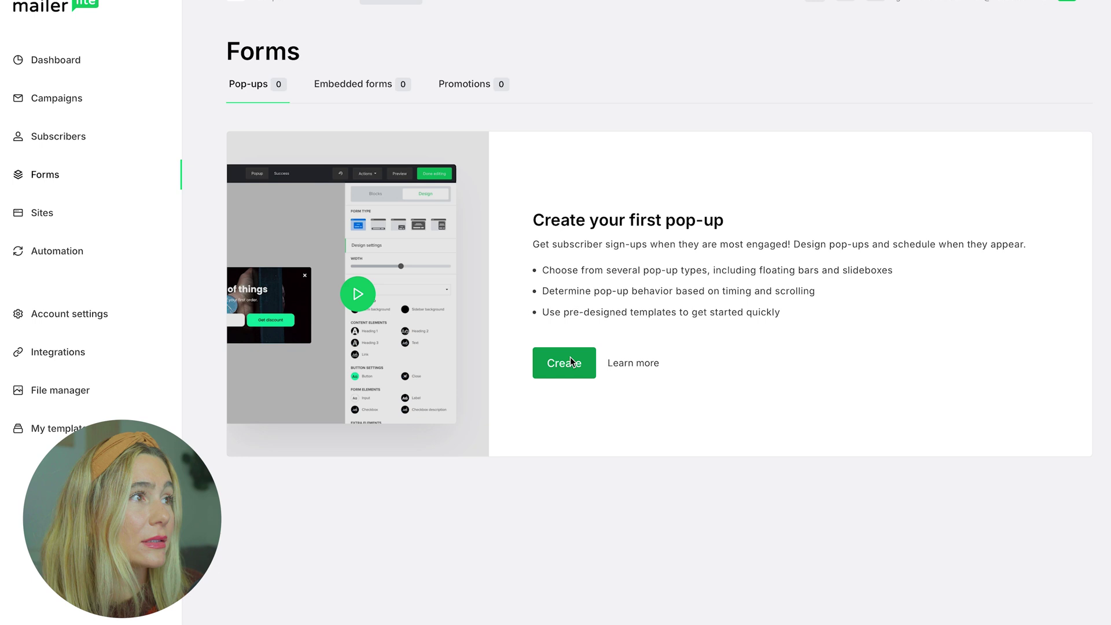
Create a new pop-up form named 'Freebee Form'
{"action": "left_click", "coordinate": [571, 356]}
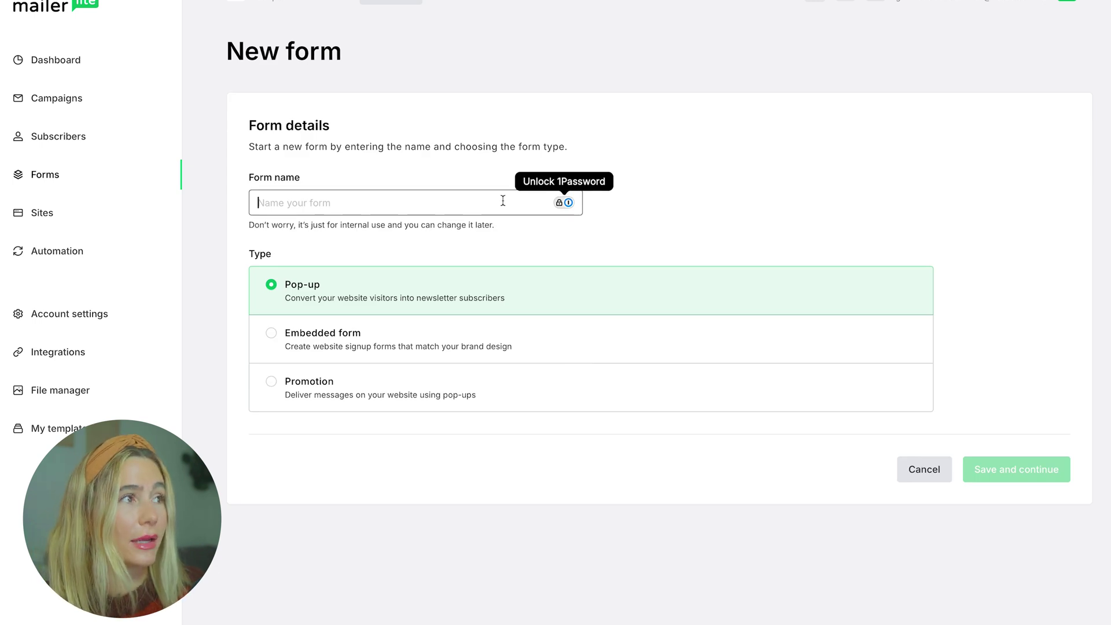
{"action": "type", "text": "Freebee Form"}
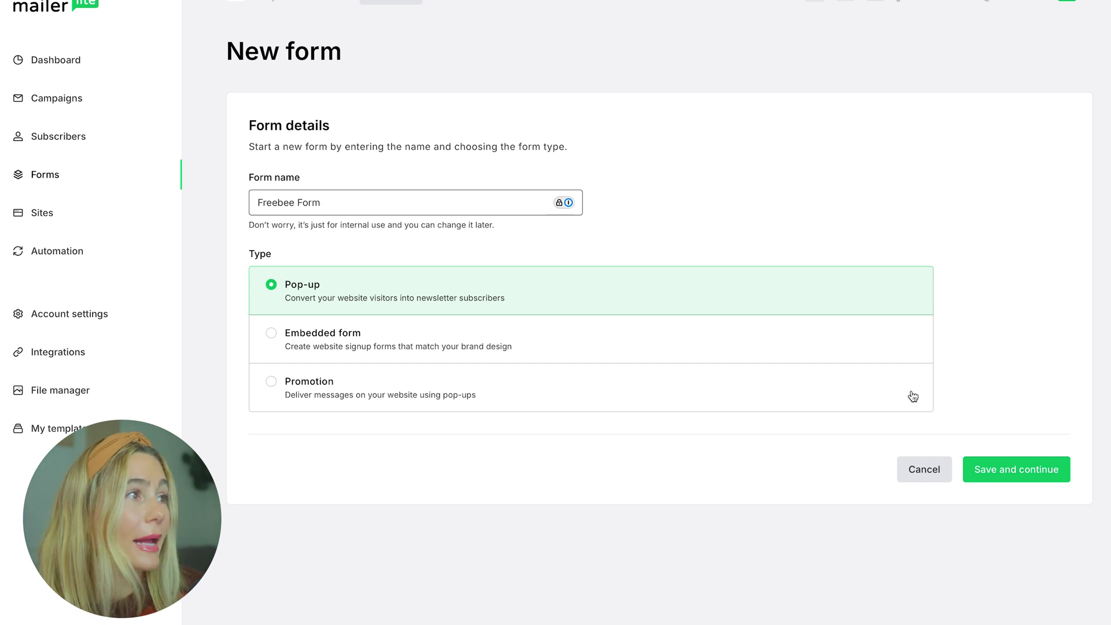
{"action": "left_click", "coordinate": [1036, 466]}
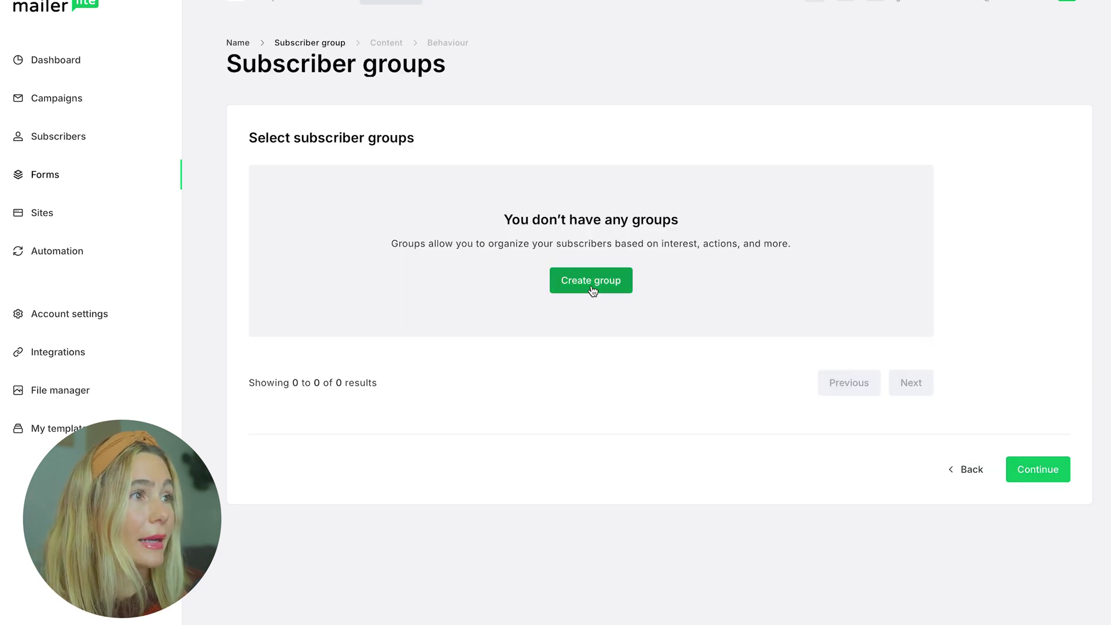
Create and link a new 'Free Workout Plan Freebee' subscriber group, then continue
{"action": "left_click", "coordinate": [590, 287]}
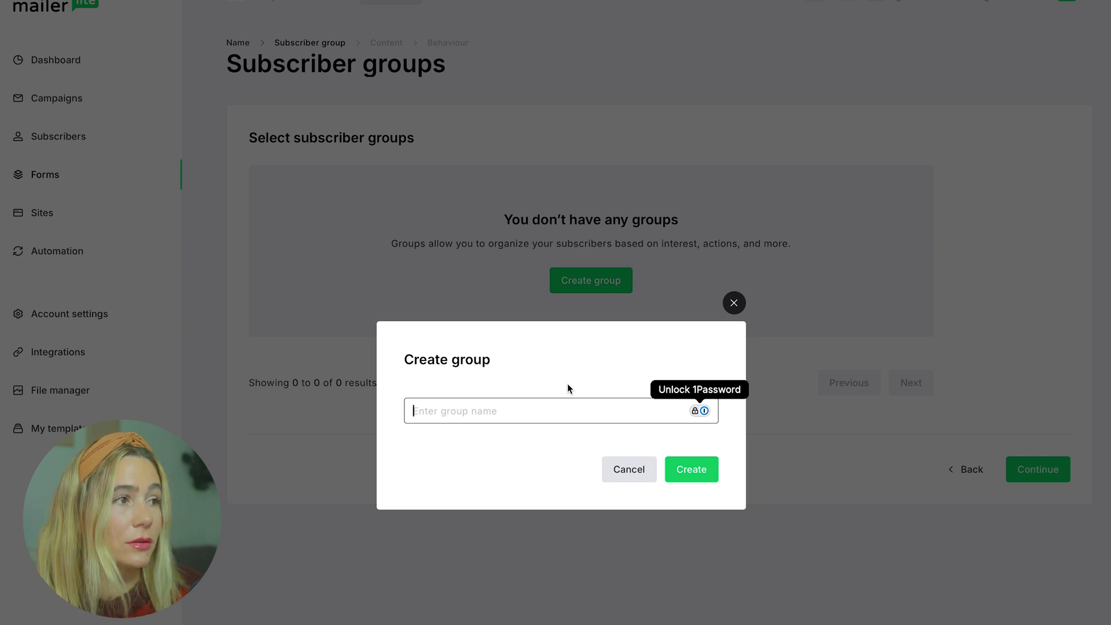
{"action": "type", "text": "Free Workout Plan Freebee"}
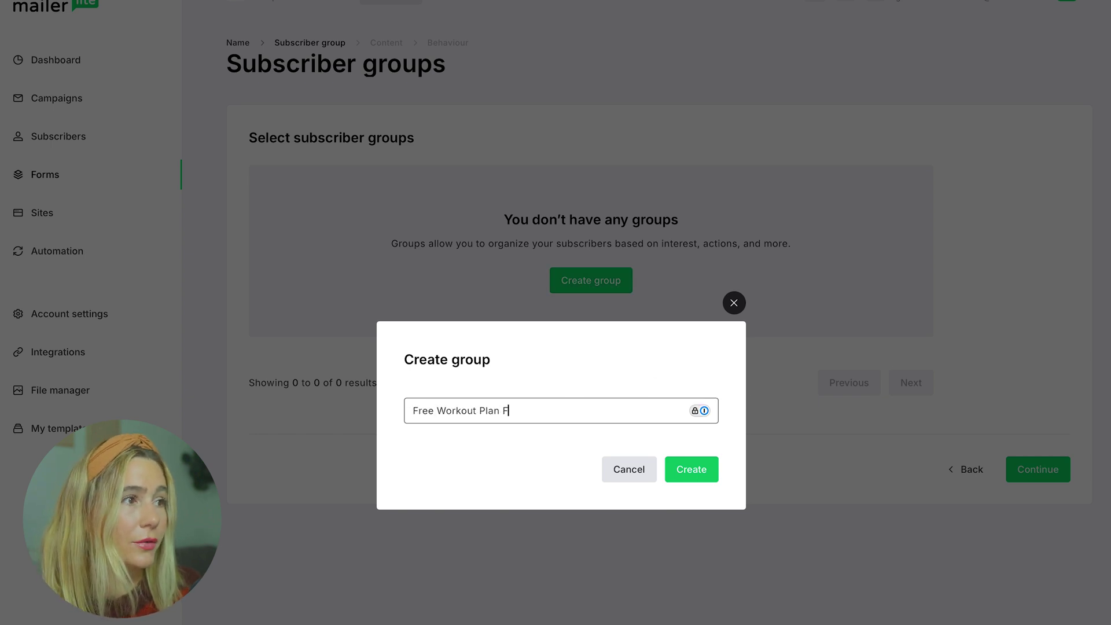
{"action": "left_click", "coordinate": [696, 475]}
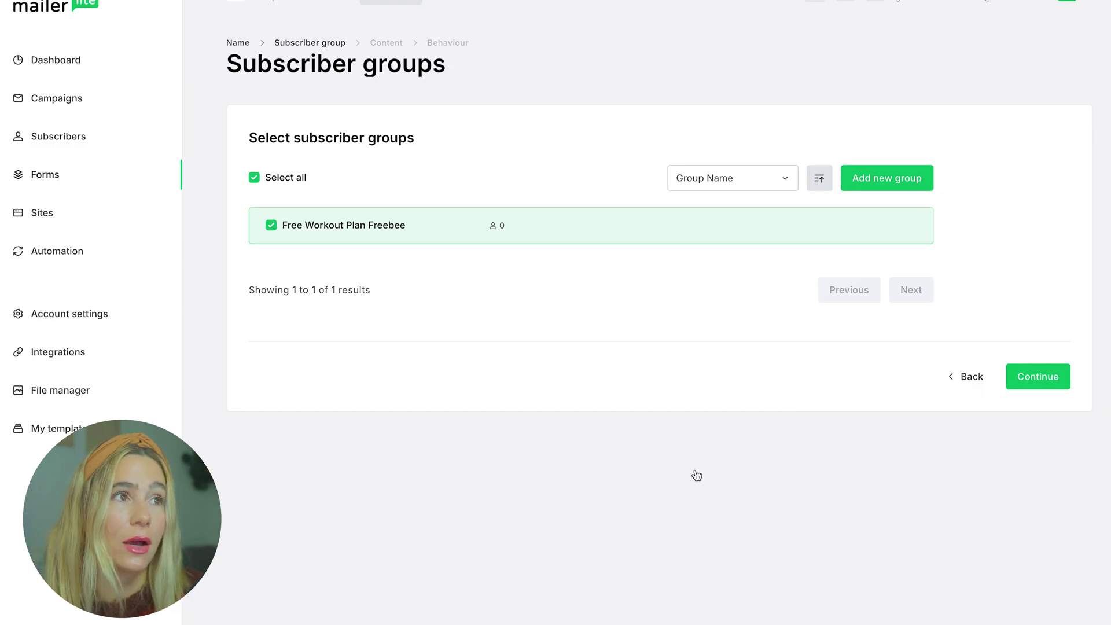
{"action": "left_click", "coordinate": [1035, 376]}
Apply the Transparent background template and begin editing its heading
{"action": "scroll", "coordinate": [985, 276], "scroll_direction": "down", "scroll_amount": 2}
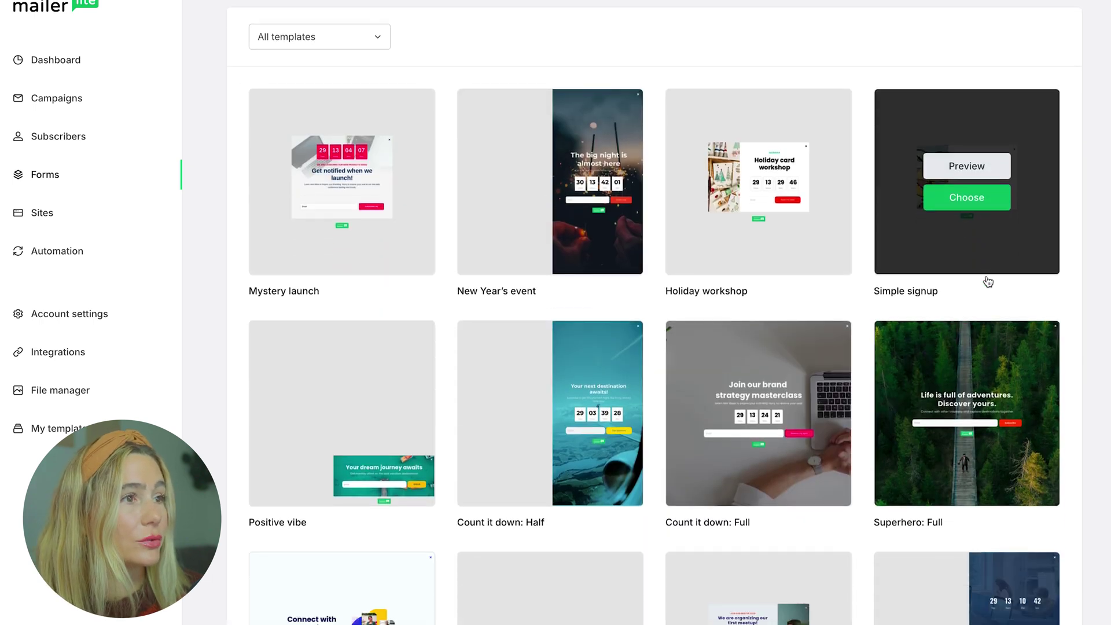
{"action": "scroll", "coordinate": [766, 181], "scroll_direction": "down", "scroll_amount": 5}
{"action": "left_click", "coordinate": [765, 168]}
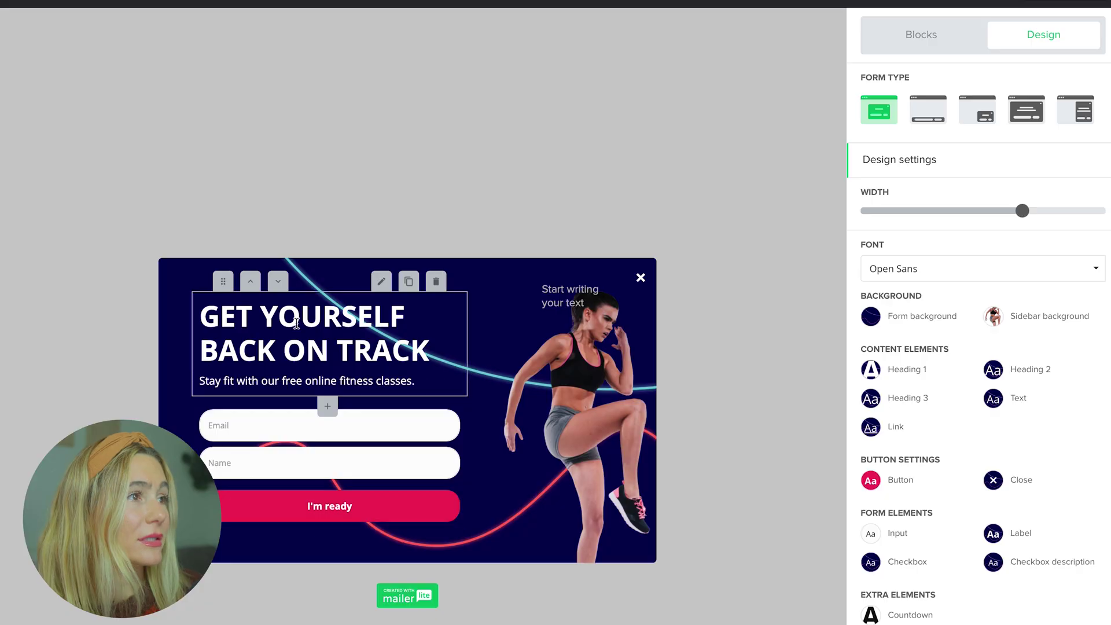
{"action": "left_click", "coordinate": [301, 317]}
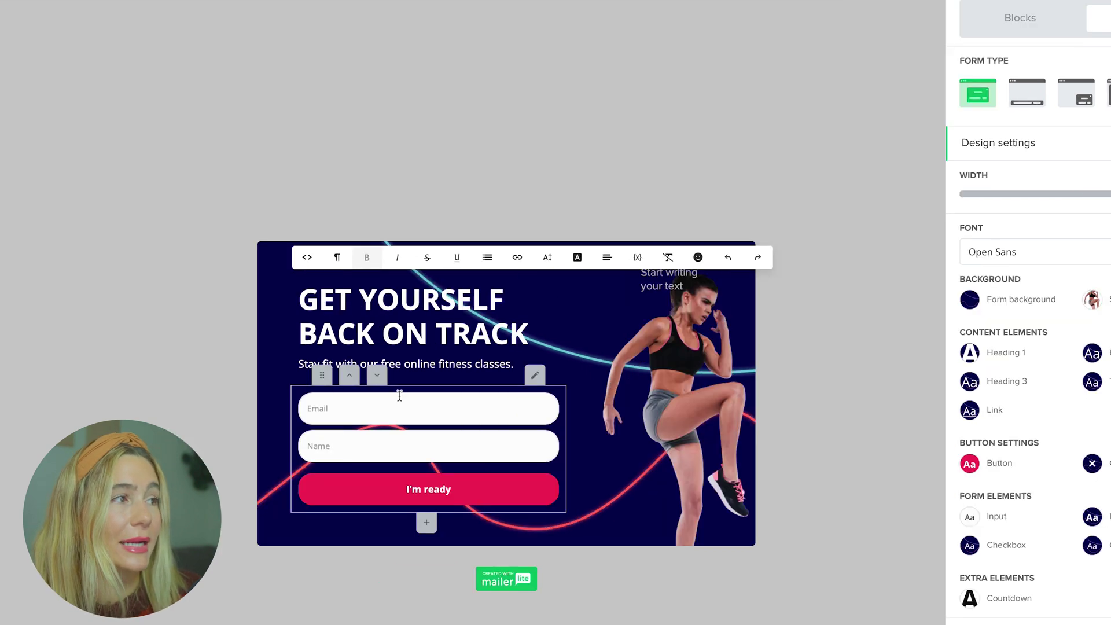
Replace the headline with 'FREE WORKOUT GUIDE' and clear the subtitle line below it
{"action": "triple_click", "coordinate": [430, 300]}
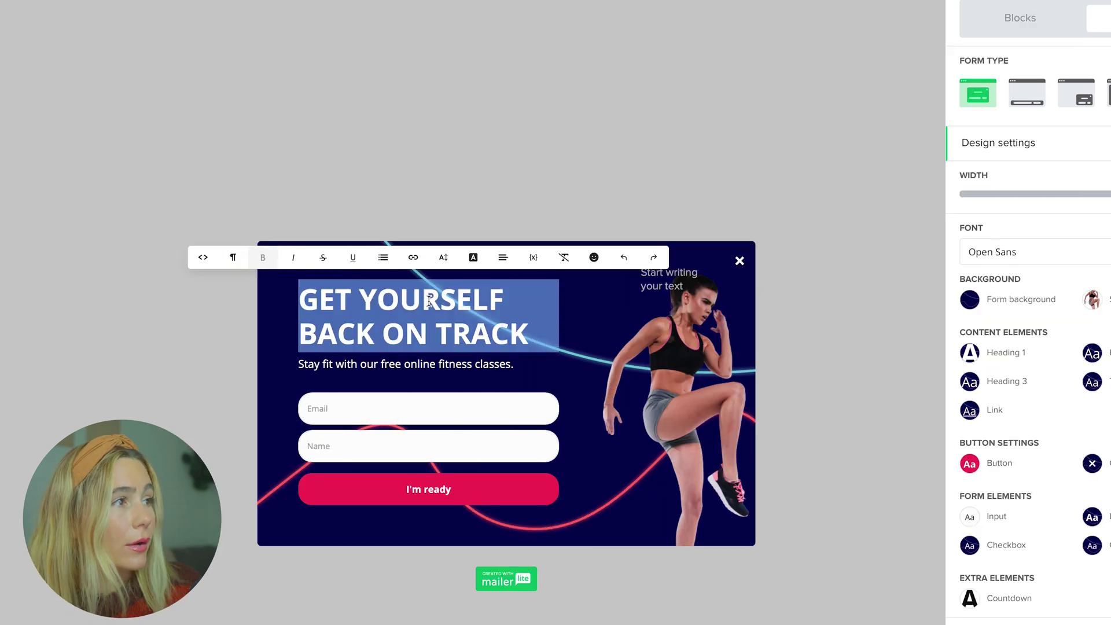
{"action": "type", "text": "FREE WORKOUT GUIDE"}
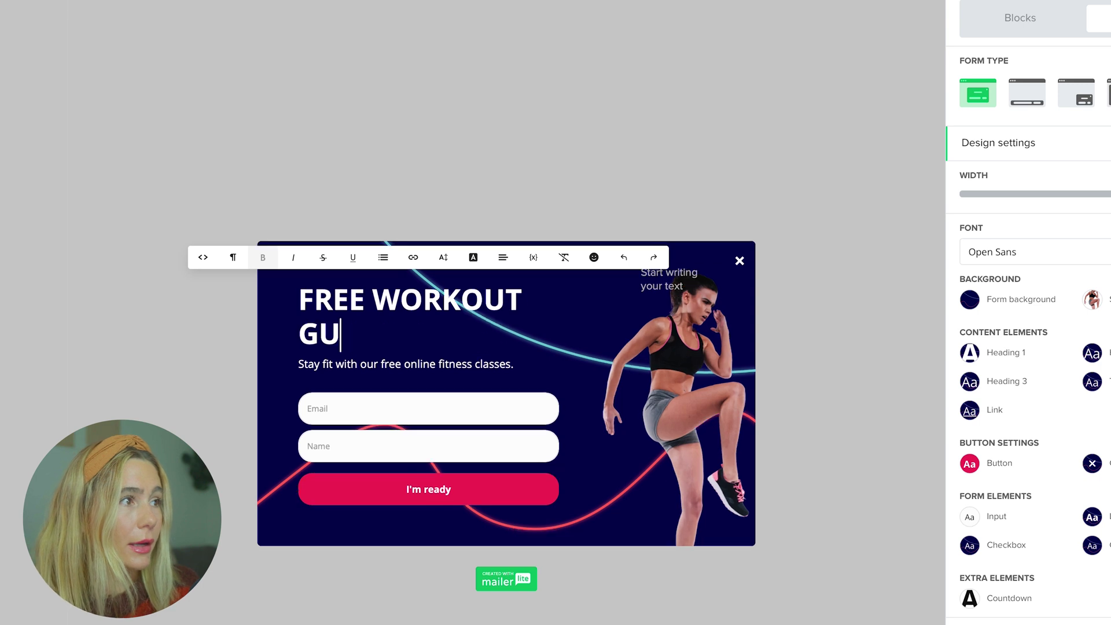
{"action": "triple_click", "coordinate": [431, 323]}
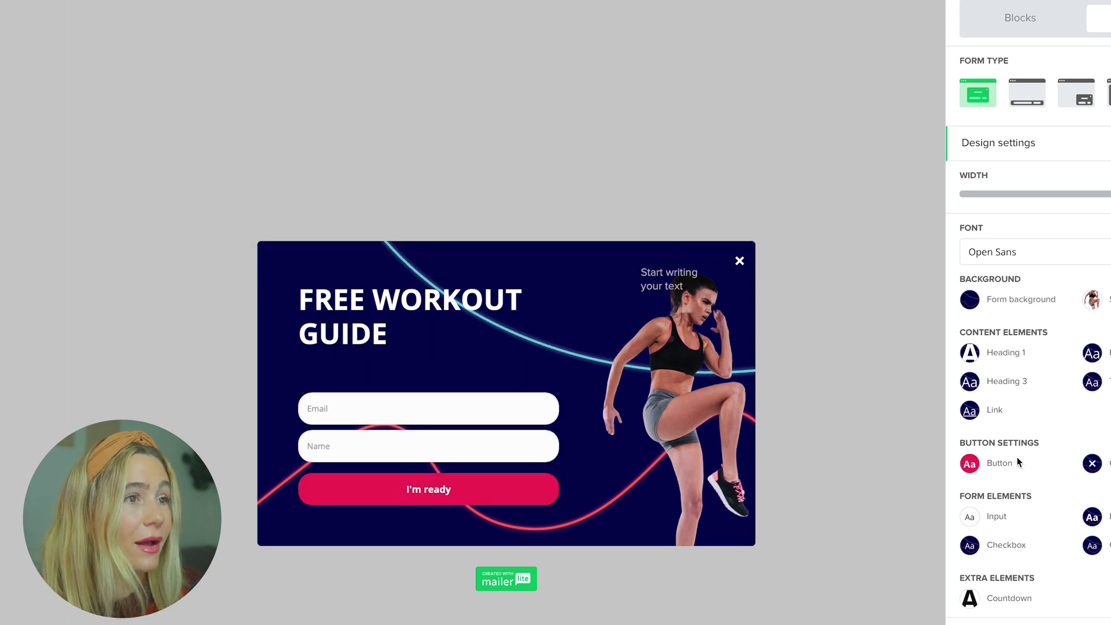
{"action": "left_click", "coordinate": [1000, 462]}
Make the signup button purple and set the form background colour to blue
{"action": "left_click", "coordinate": [825, 387]}
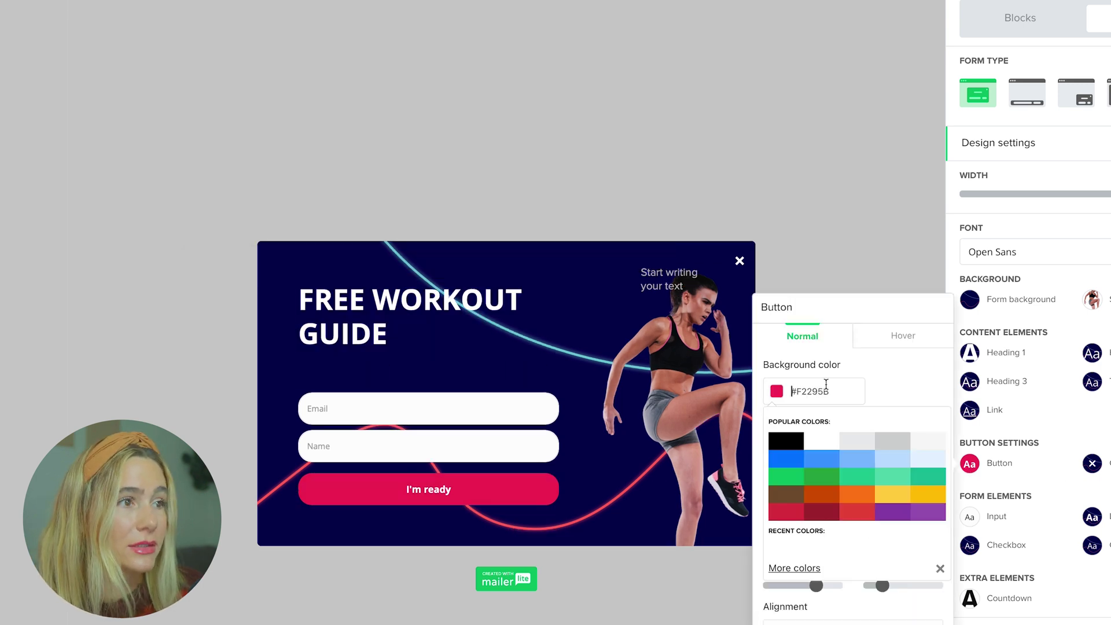
{"action": "left_click", "coordinate": [901, 517]}
{"action": "left_click", "coordinate": [1019, 441]}
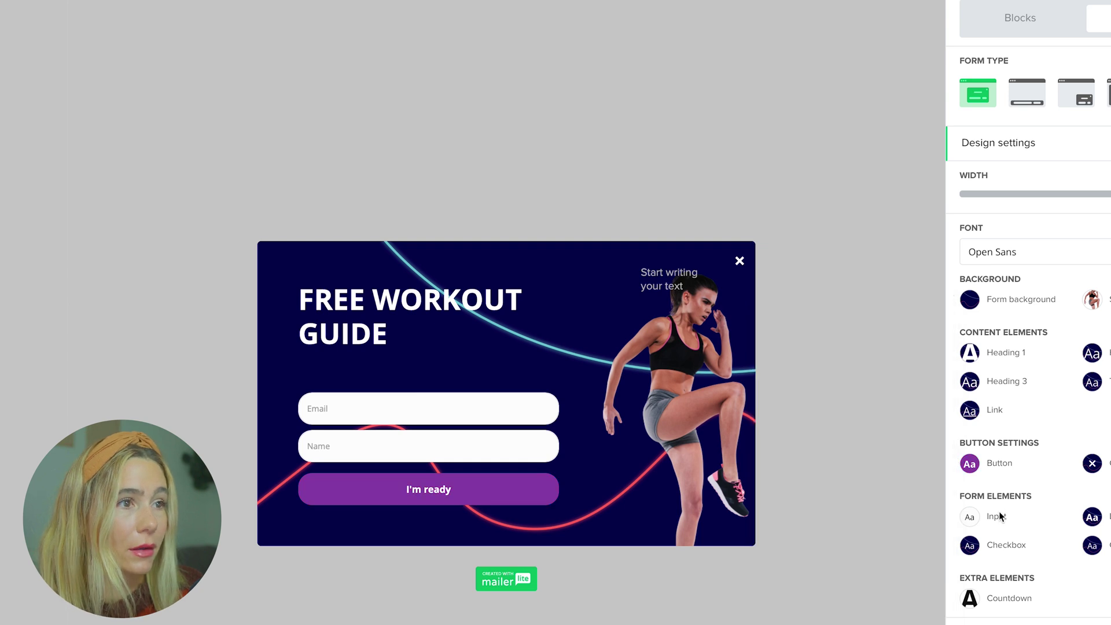
{"action": "left_click", "coordinate": [969, 299]}
{"action": "left_click", "coordinate": [854, 228]}
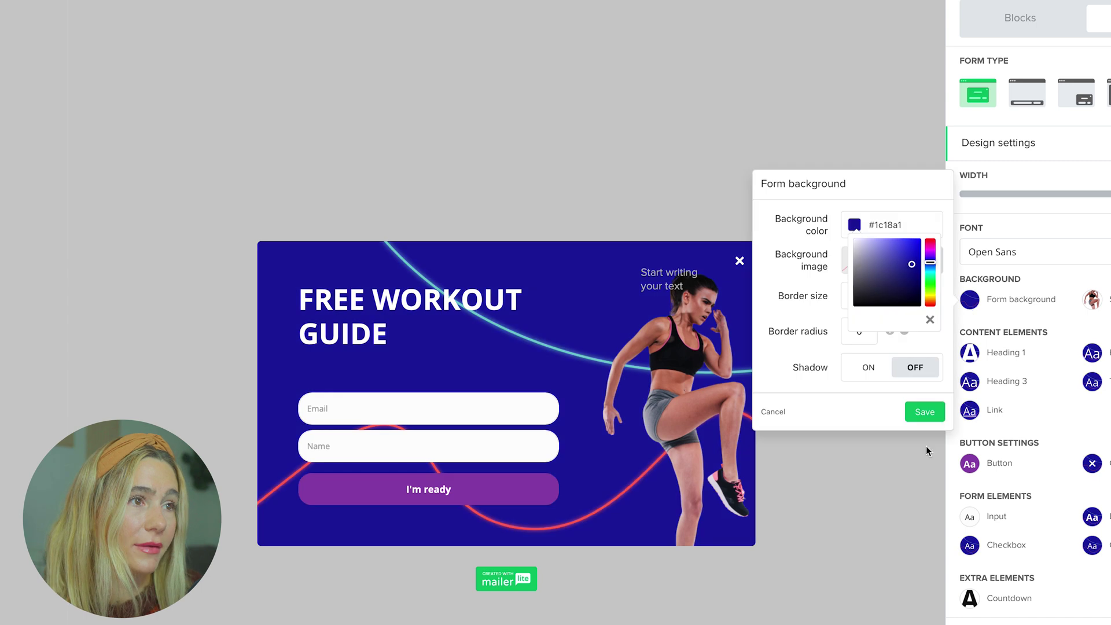
Change the Heading 1 font, preview the pop-up, and finish the design
{"action": "double_click", "coordinate": [1008, 350]}
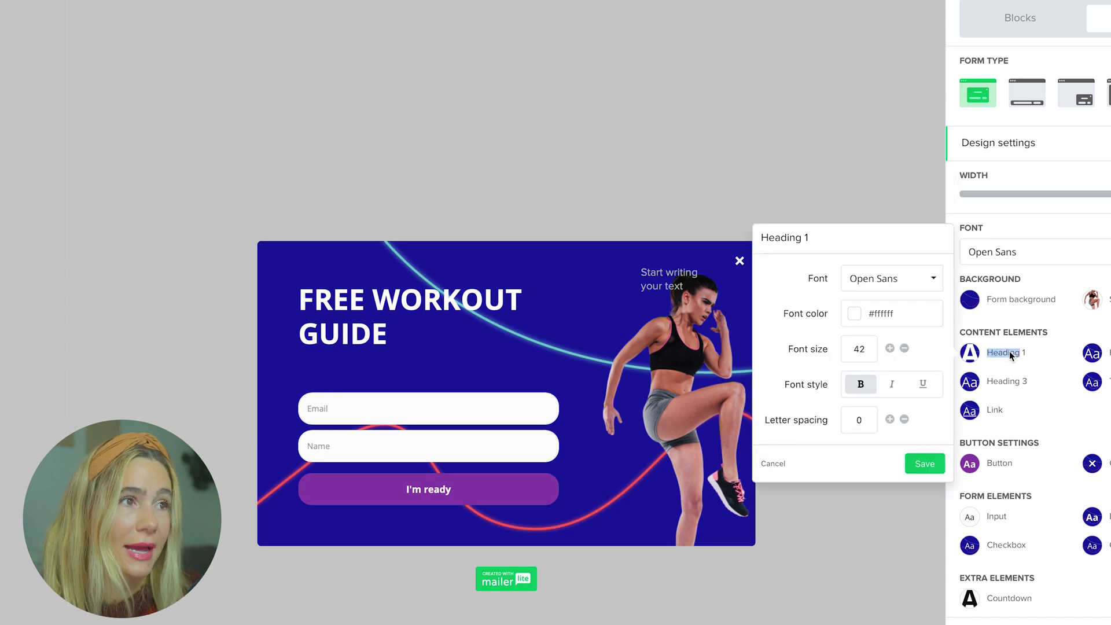
{"action": "left_click", "coordinate": [915, 285]}
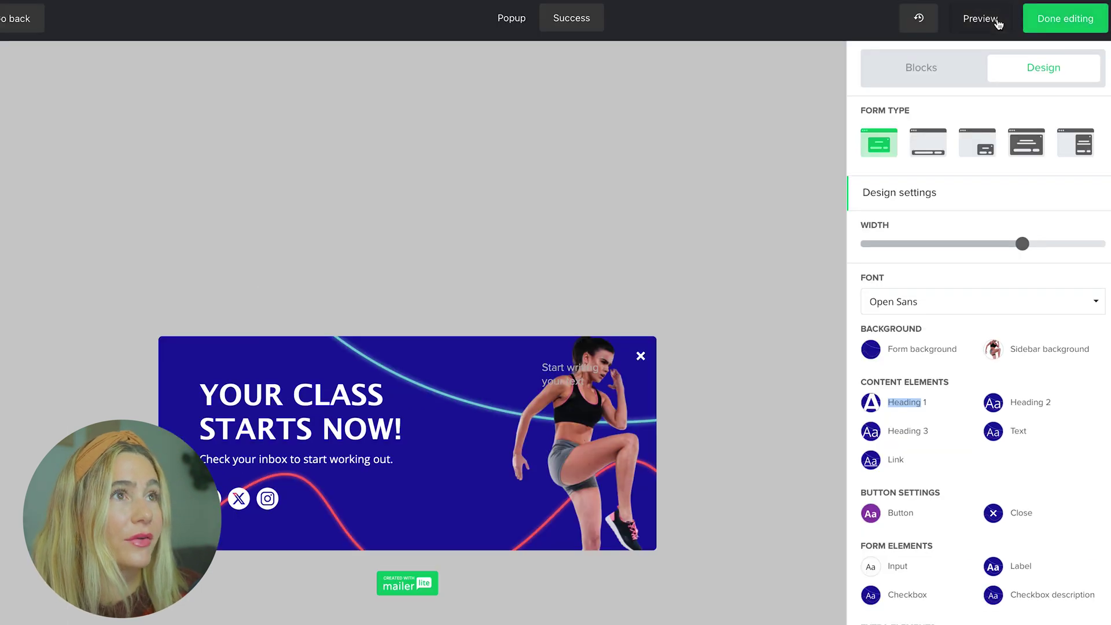
{"action": "left_click", "coordinate": [996, 19]}
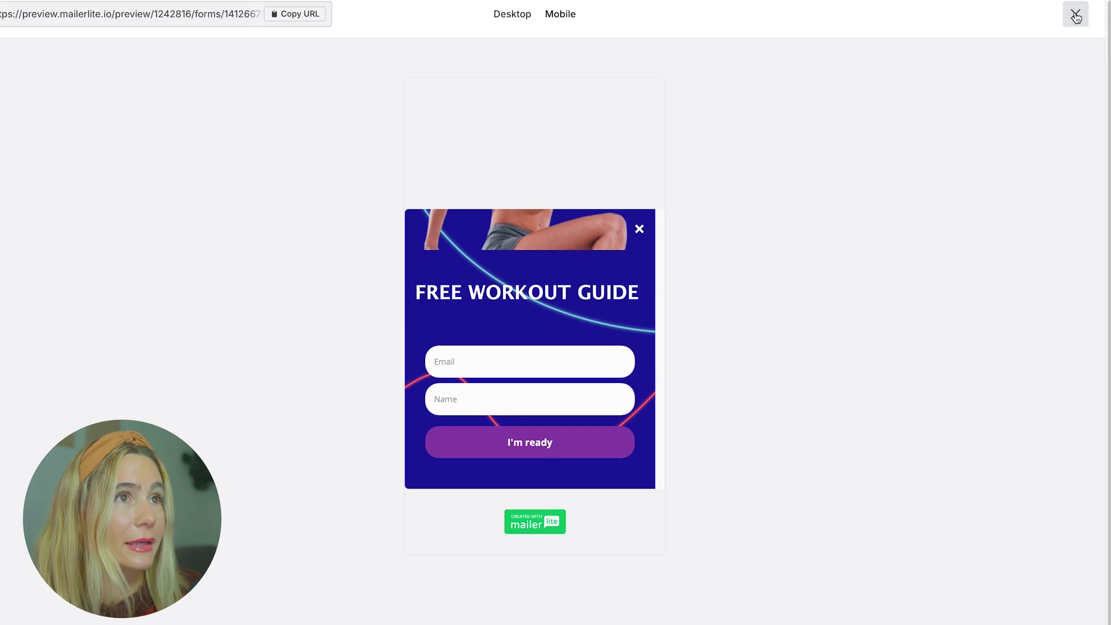
{"action": "left_click", "coordinate": [1076, 15]}
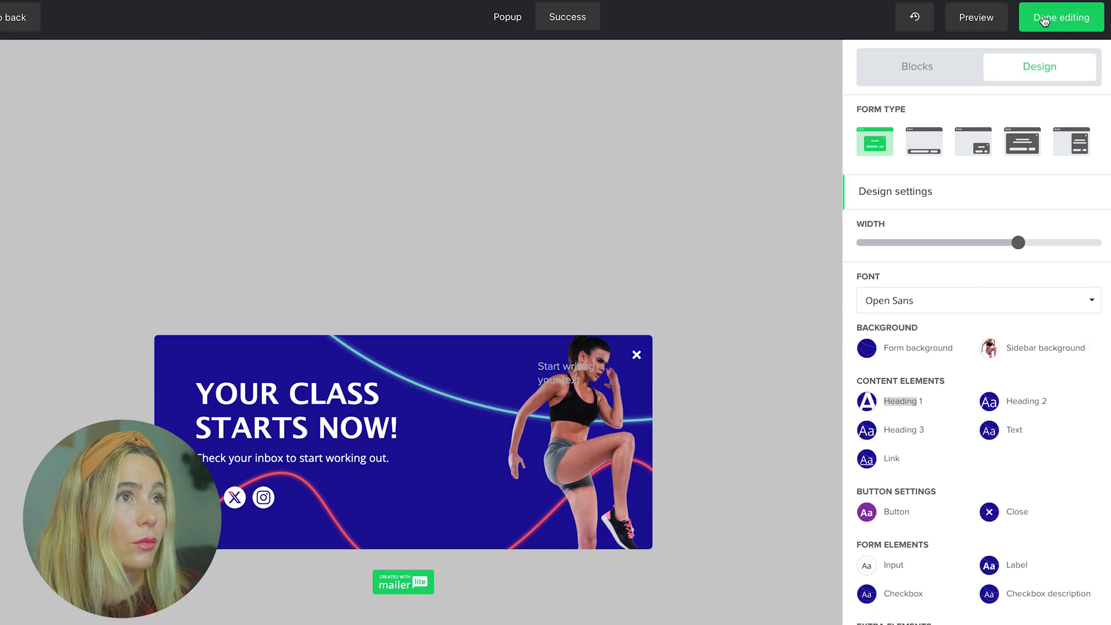
{"action": "left_click", "coordinate": [1044, 19]}
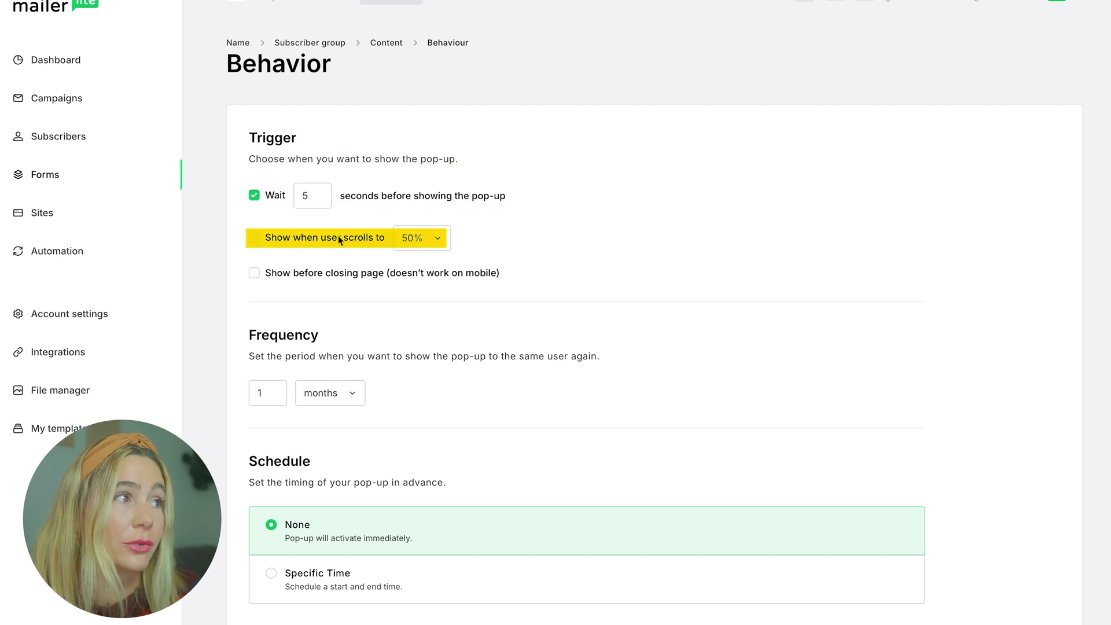
Save the behaviour with a 5-second delay, once-per-month frequency and always-shown schedule
{"action": "scroll", "coordinate": [341, 248], "scroll_direction": "down", "scroll_amount": 2}
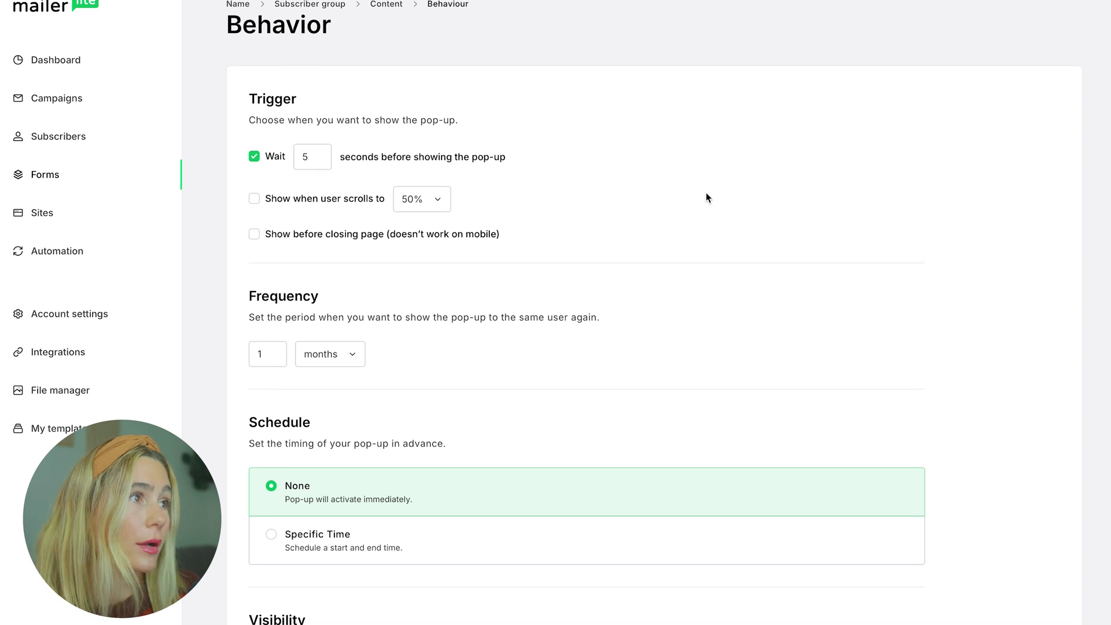
{"action": "scroll", "coordinate": [491, 184], "scroll_direction": "down", "scroll_amount": 3}
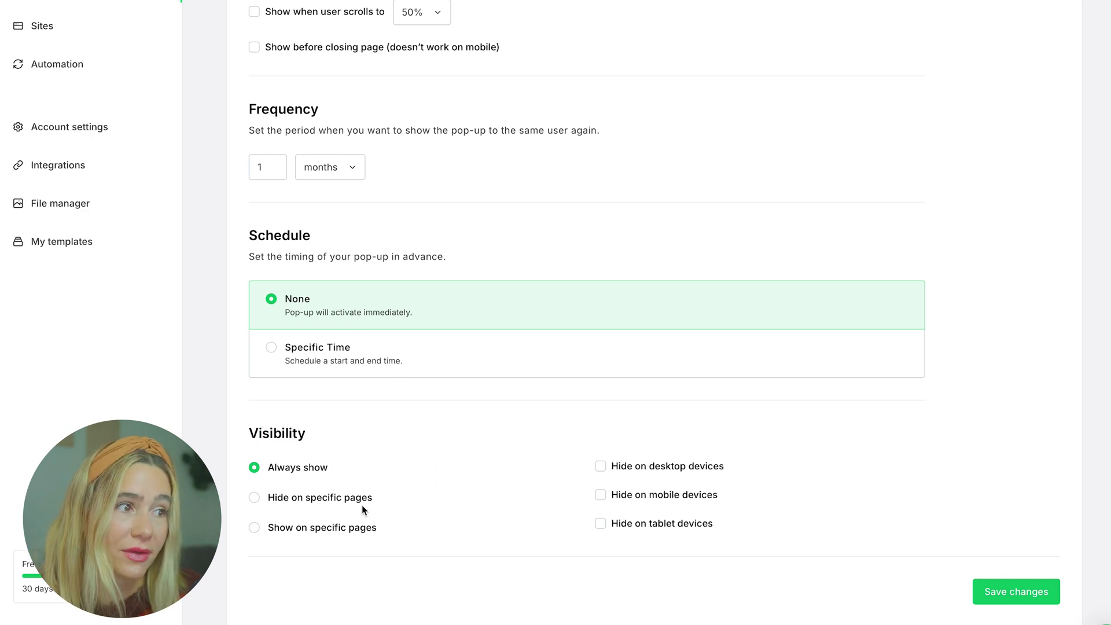
{"action": "left_click", "coordinate": [1033, 589]}
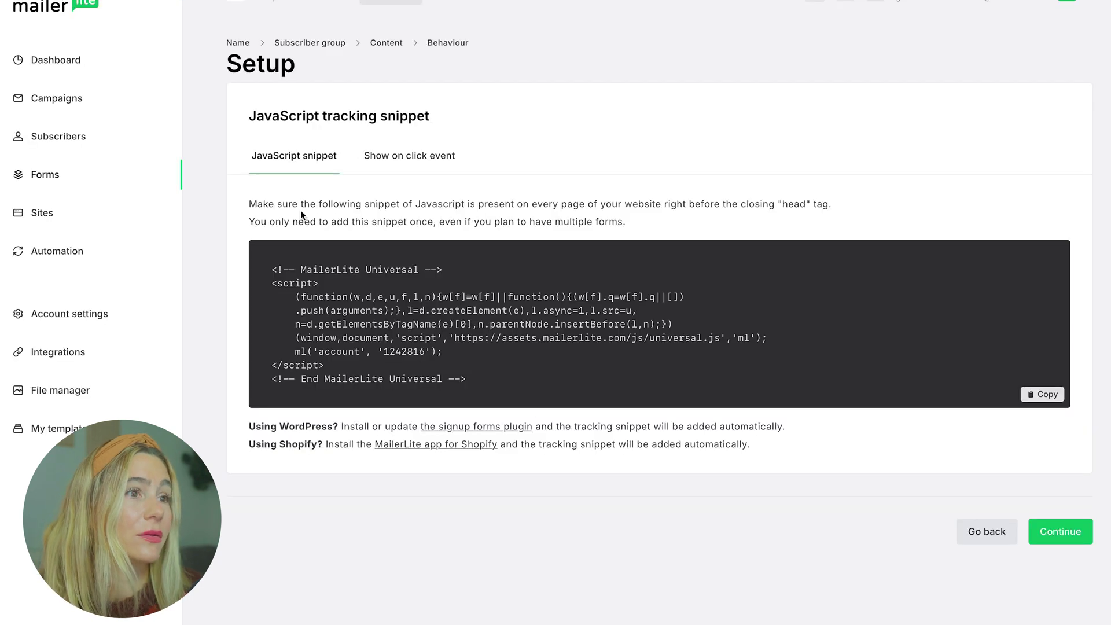
Copy the JavaScript tracking snippet, finish the Freebee Form setup, and go to Sites
{"action": "left_click", "coordinate": [1041, 398]}
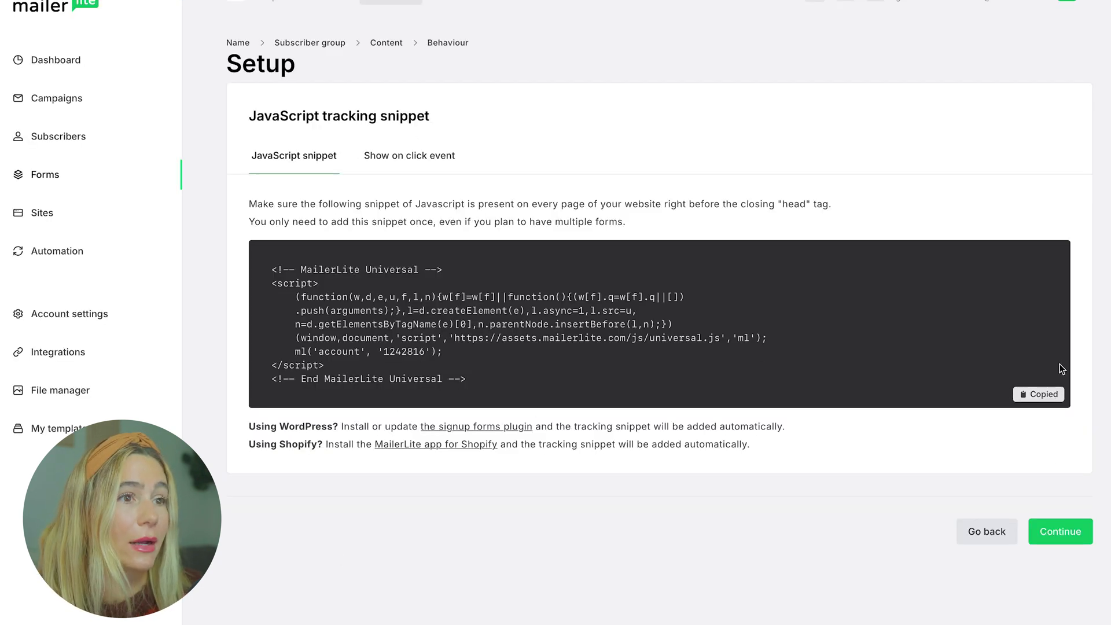
{"action": "left_click", "coordinate": [1070, 533]}
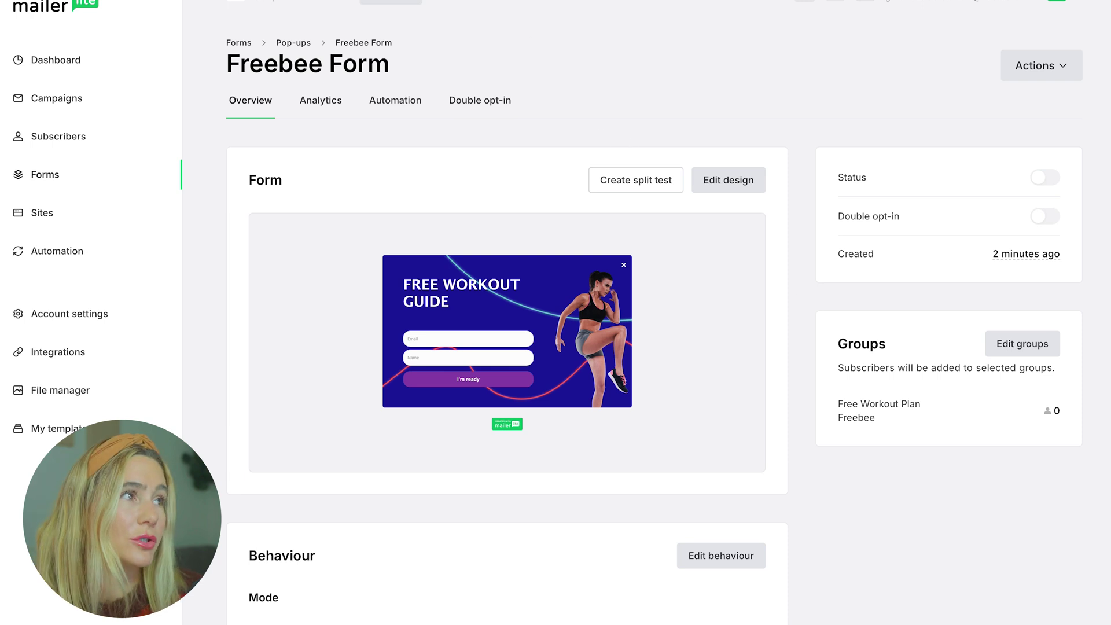
{"action": "mouse_move", "coordinate": [498, 359]}
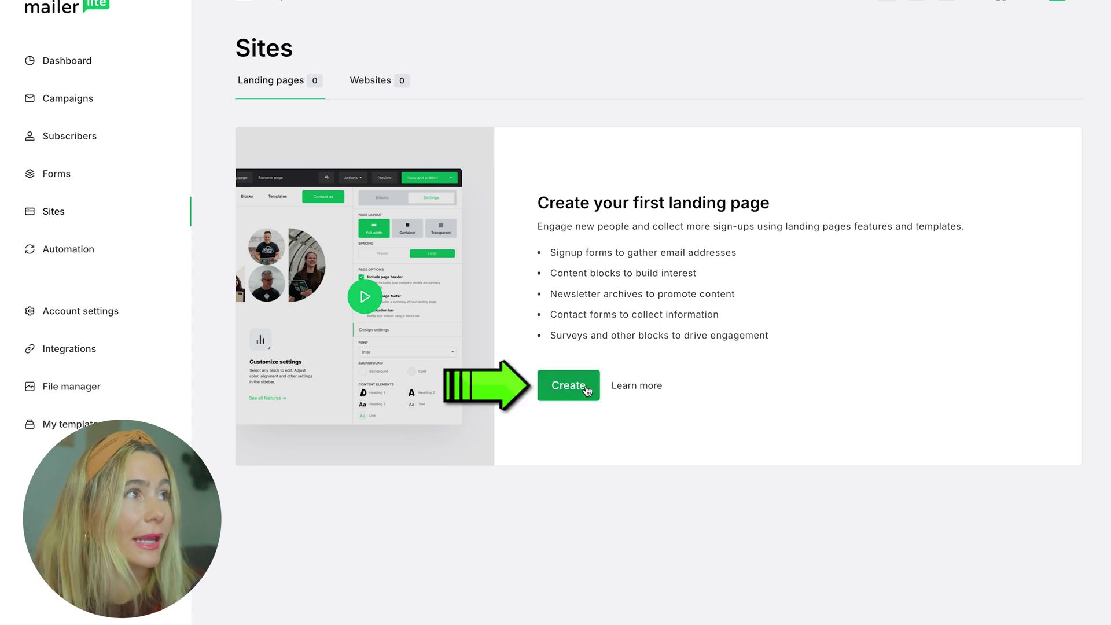
Create landing page 'Health and Fitness FREEBEE Landing page' linked to the Workout Freebee group
{"action": "left_click", "coordinate": [566, 385]}
{"action": "type", "text": "Health and Fitness FREEBEE Landing page"}
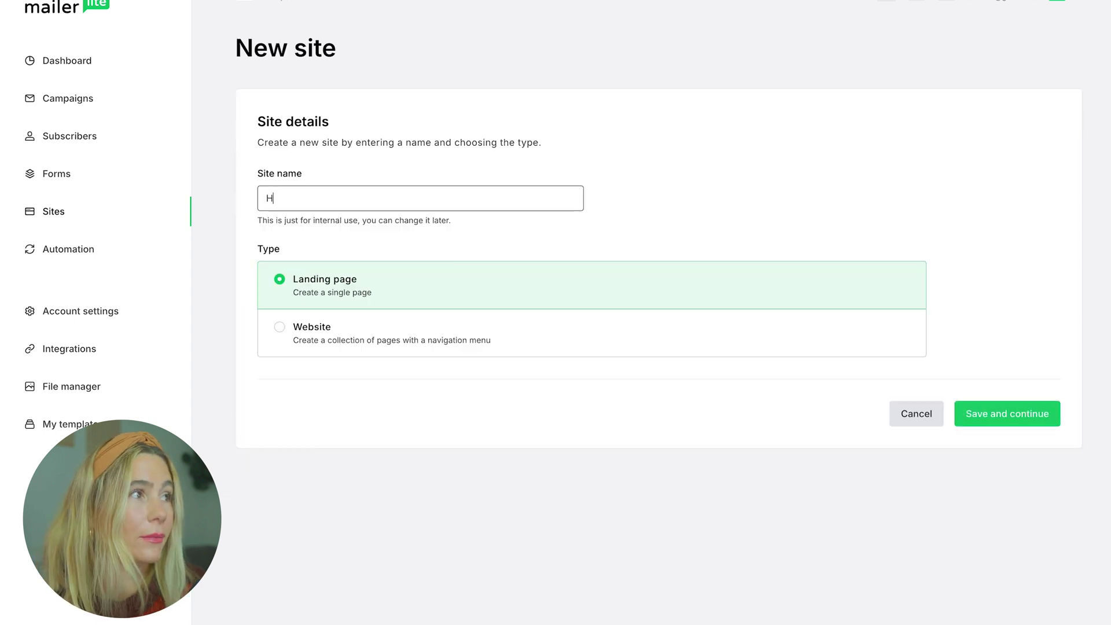
{"action": "left_click", "coordinate": [359, 334]}
{"action": "left_click", "coordinate": [359, 294]}
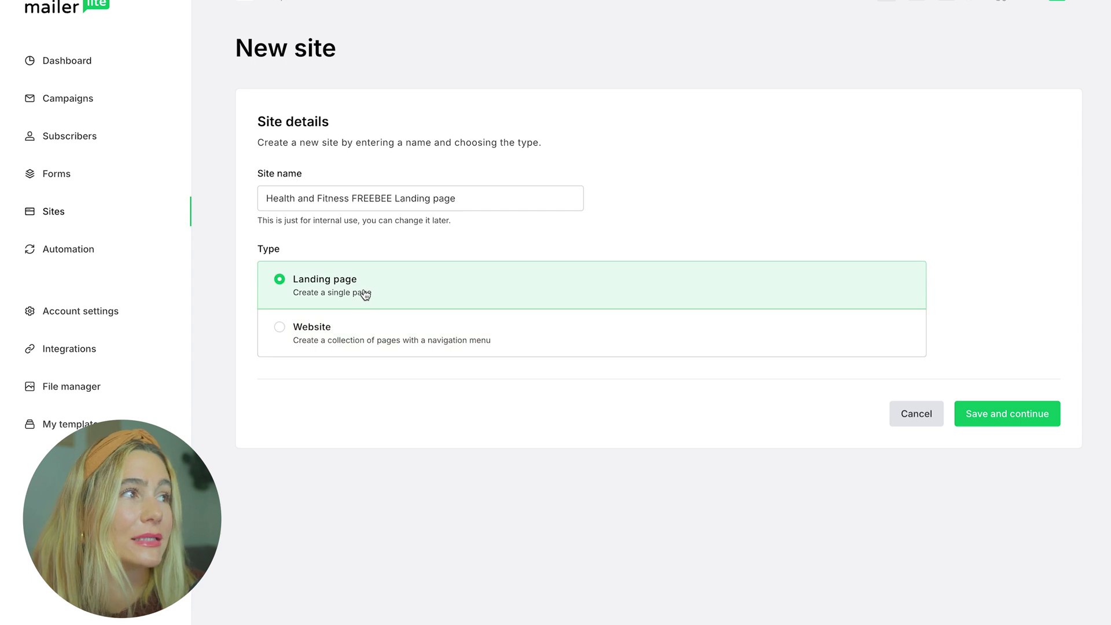
{"action": "left_click", "coordinate": [988, 427]}
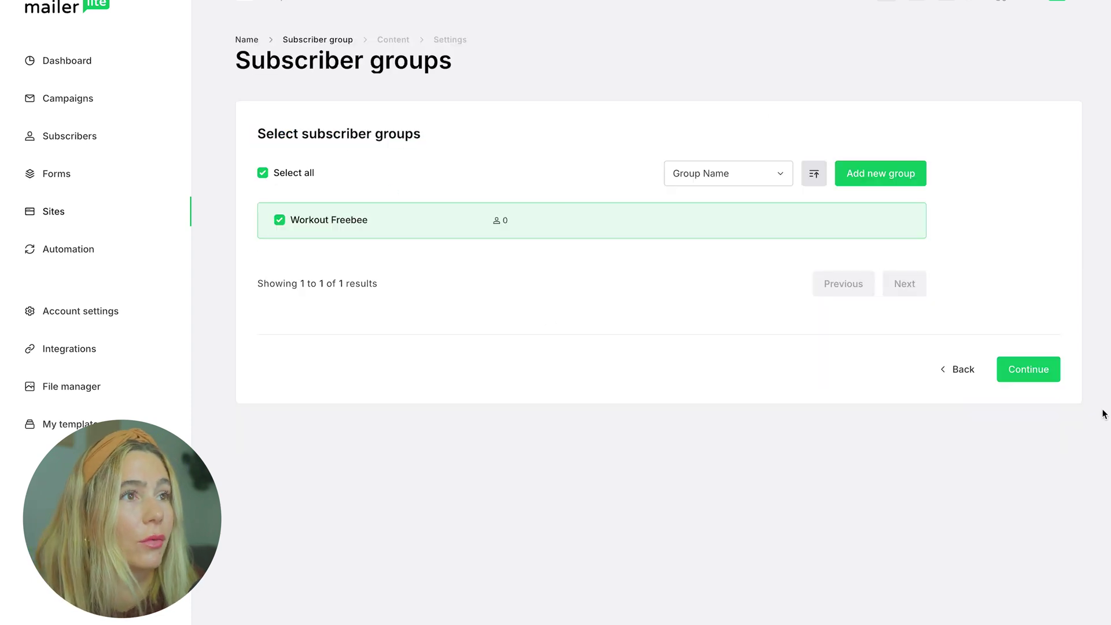
{"action": "left_click", "coordinate": [1028, 373]}
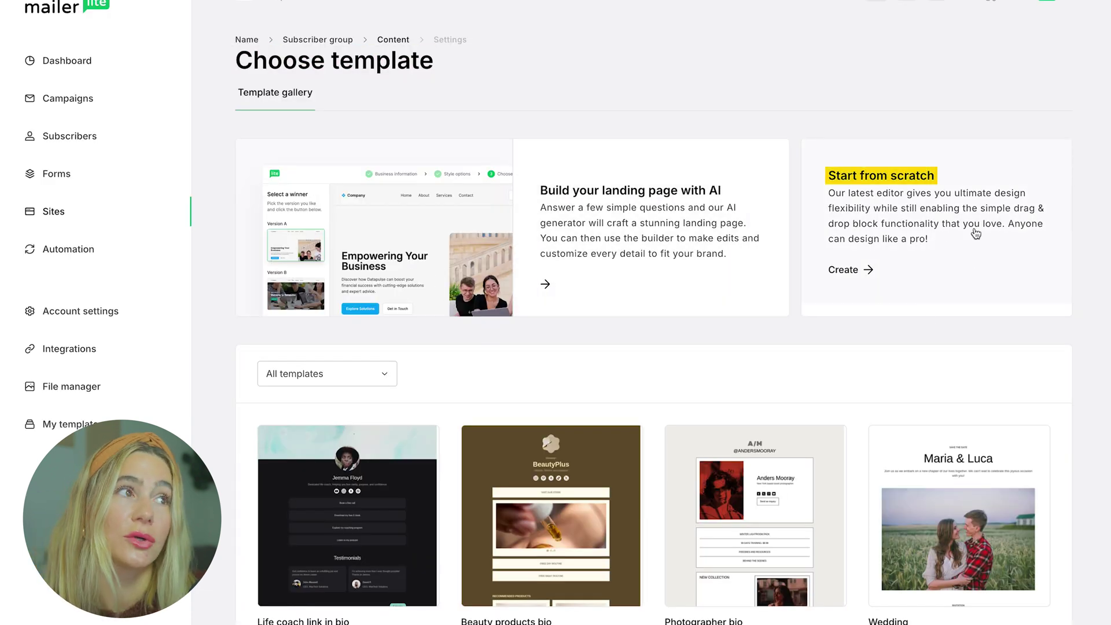
Scroll through the personal-training template and browse its page elements and ready-made sections
{"action": "scroll", "coordinate": [722, 414], "scroll_direction": "down", "scroll_amount": 6}
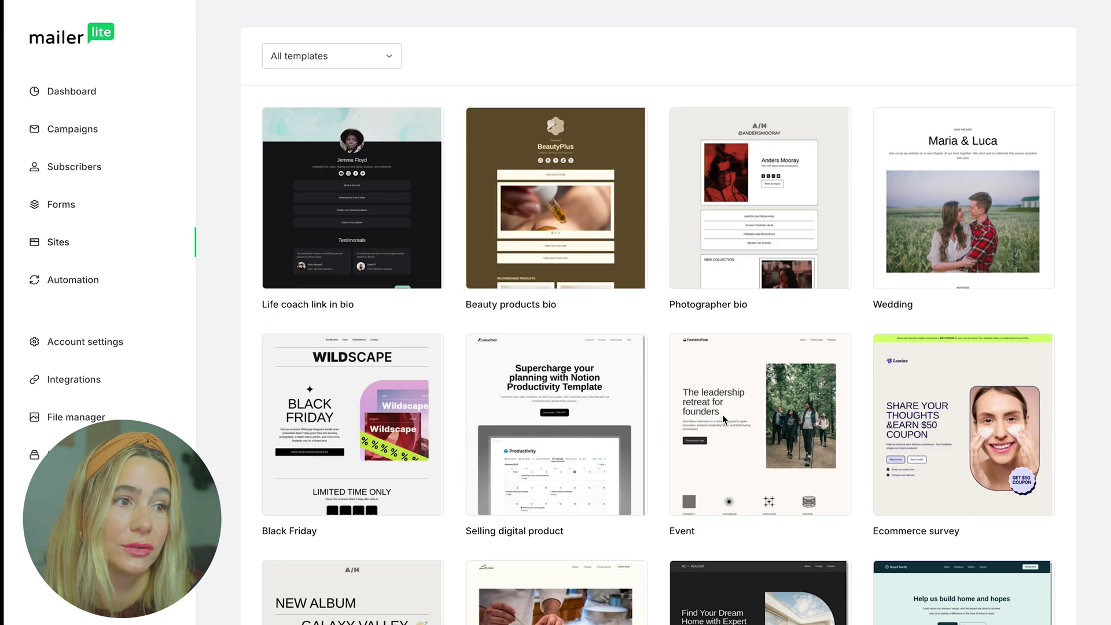
{"action": "scroll", "coordinate": [722, 414], "scroll_direction": "up", "scroll_amount": 6}
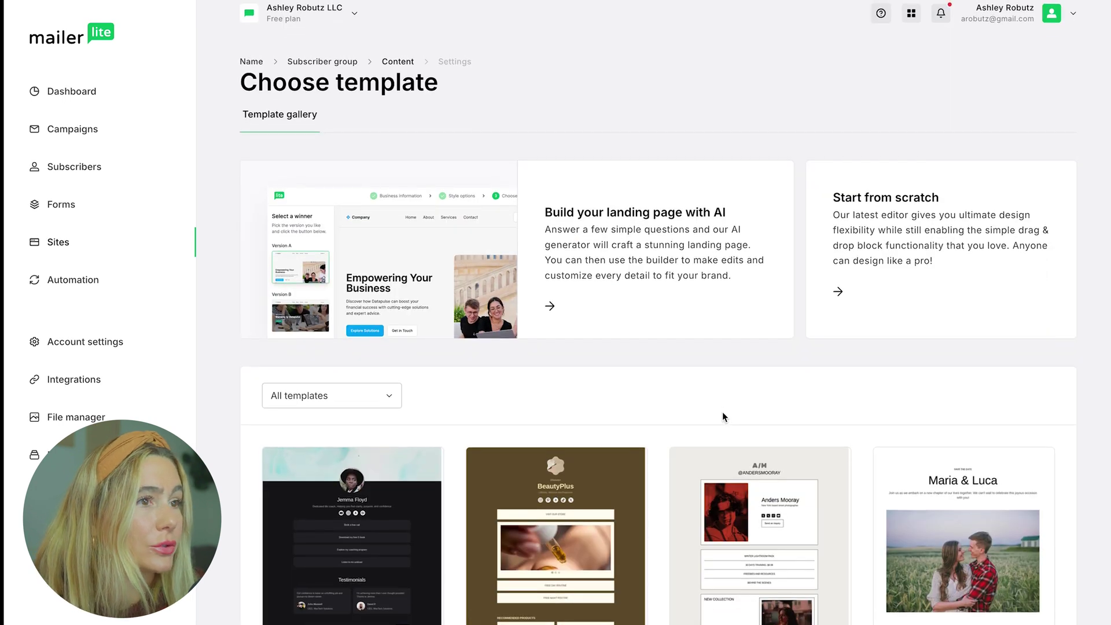
{"action": "scroll", "coordinate": [722, 411], "scroll_direction": "down", "scroll_amount": 2}
{"action": "scroll", "coordinate": [895, 303], "scroll_direction": "down", "scroll_amount": 3}
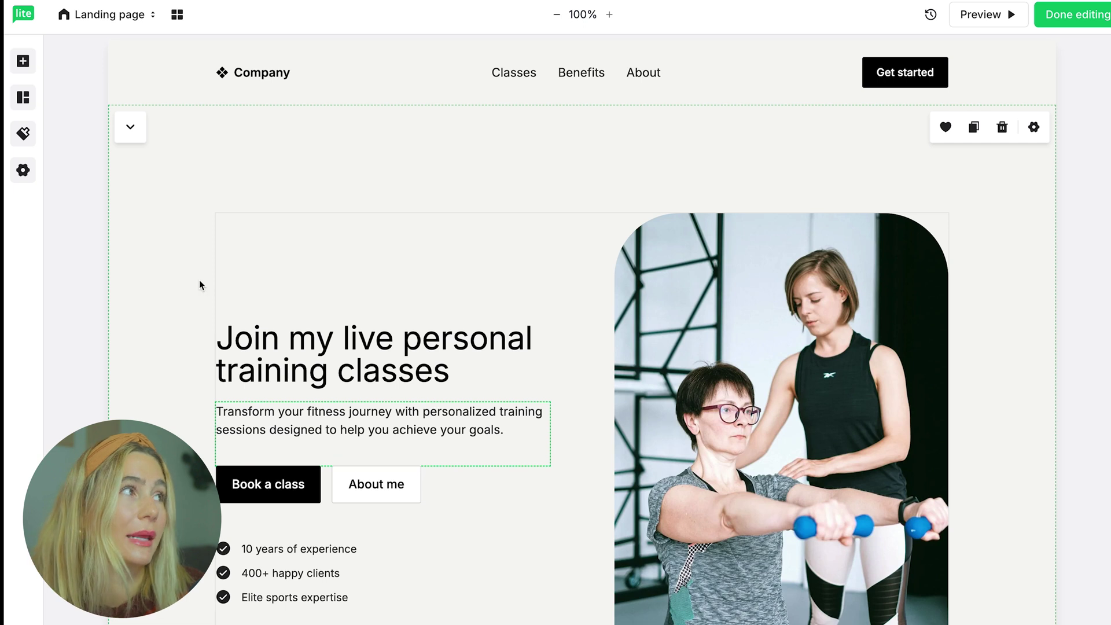
{"action": "left_click", "coordinate": [24, 60]}
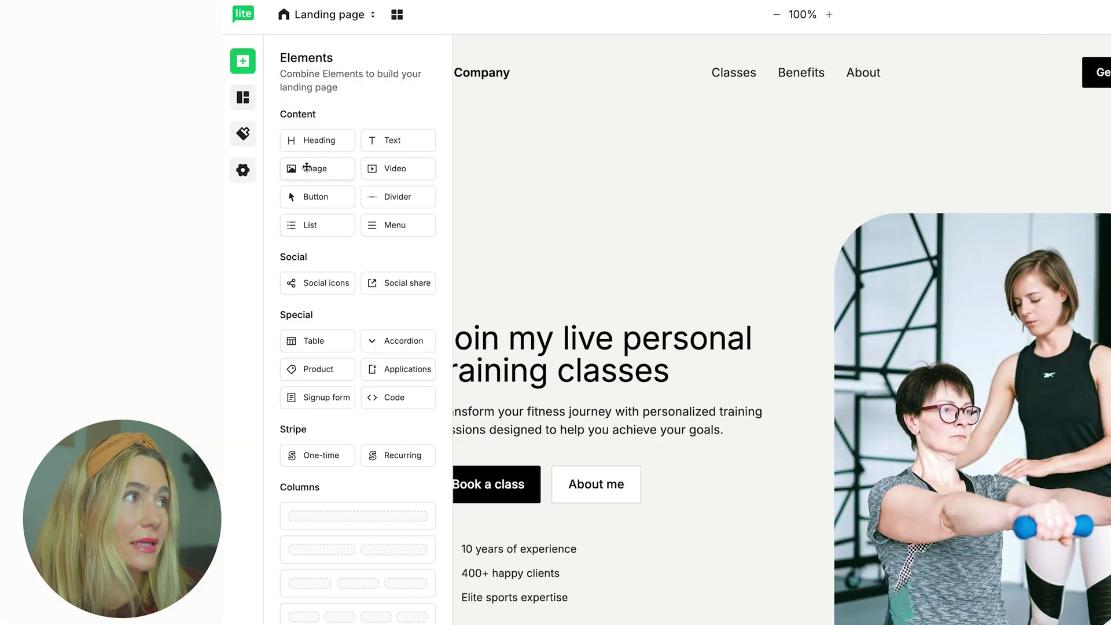
{"action": "left_click", "coordinate": [243, 97]}
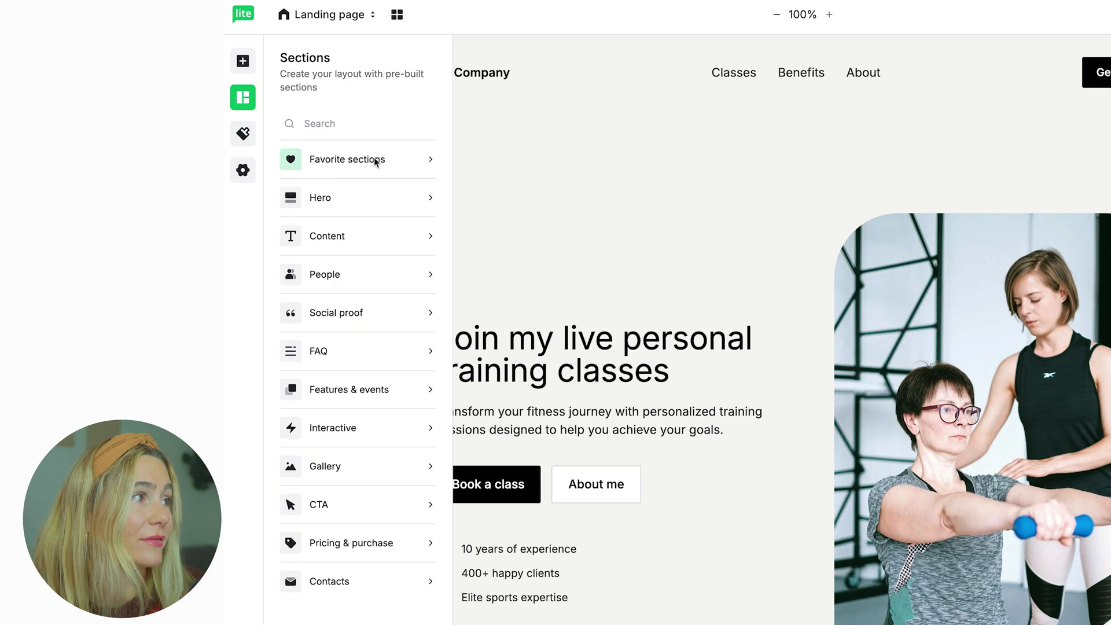
Review the page's style and general settings, then close the settings panel
{"action": "mouse_move", "coordinate": [372, 516]}
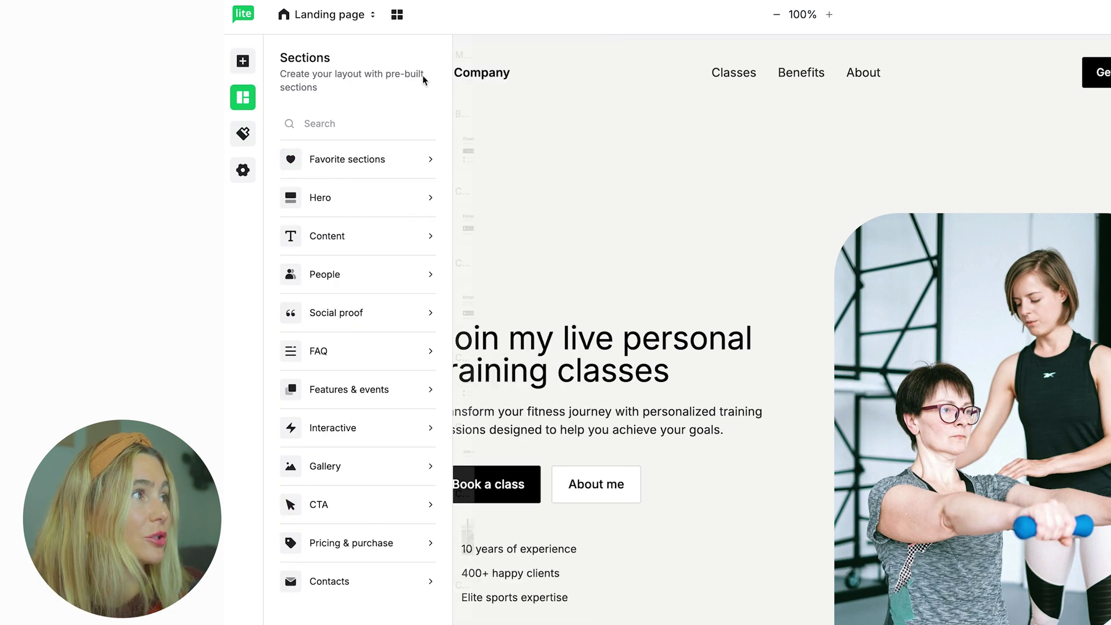
{"action": "left_click", "coordinate": [239, 142]}
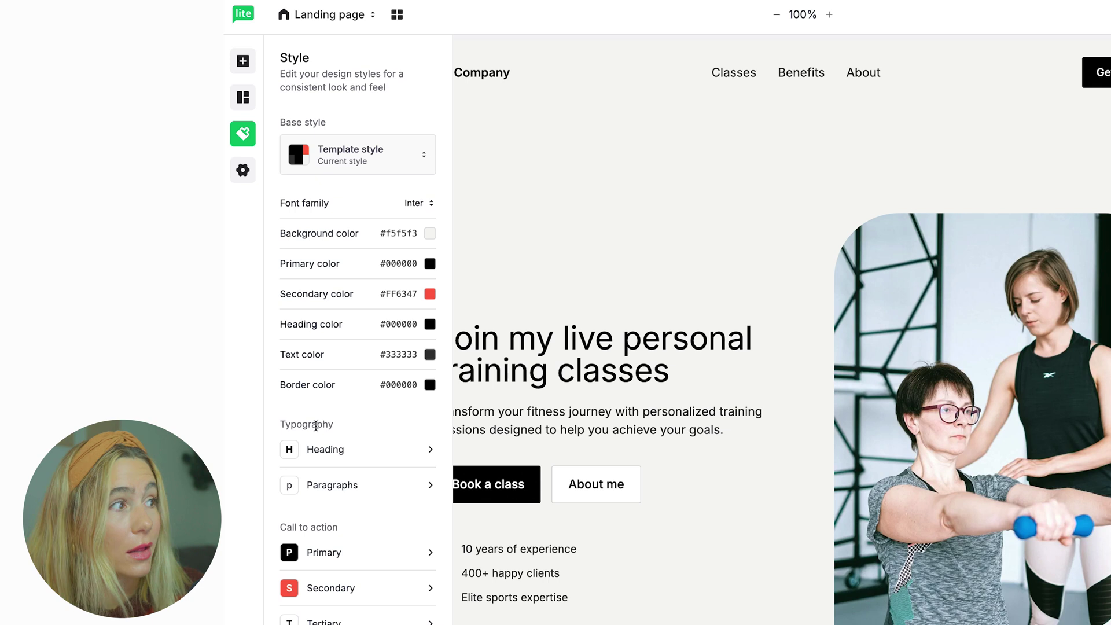
{"action": "left_click", "coordinate": [243, 169]}
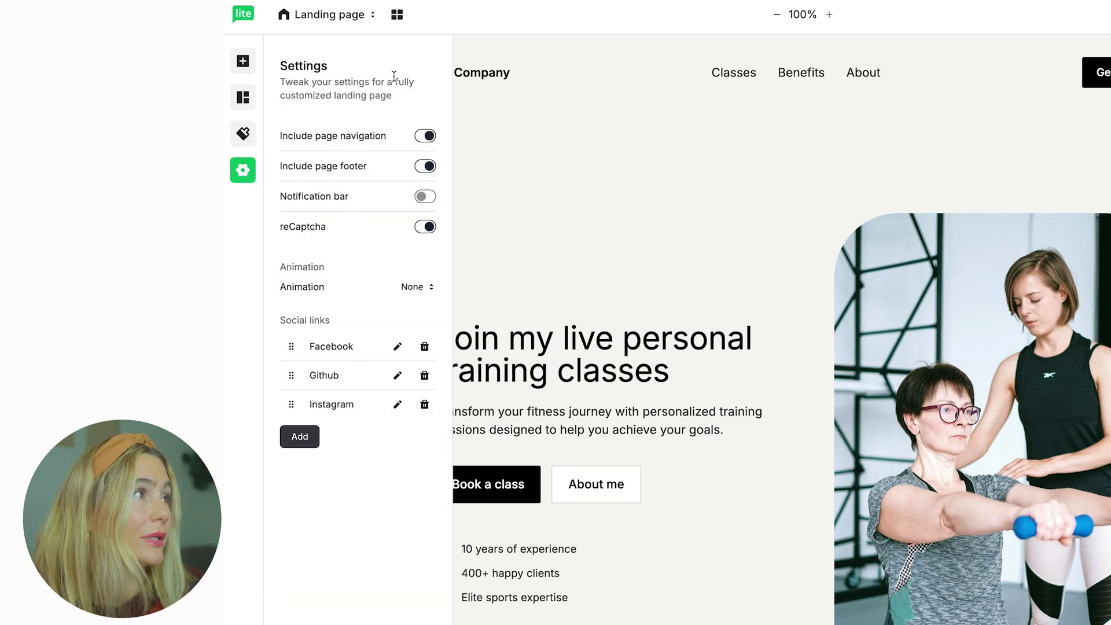
{"action": "left_click", "coordinate": [685, 183]}
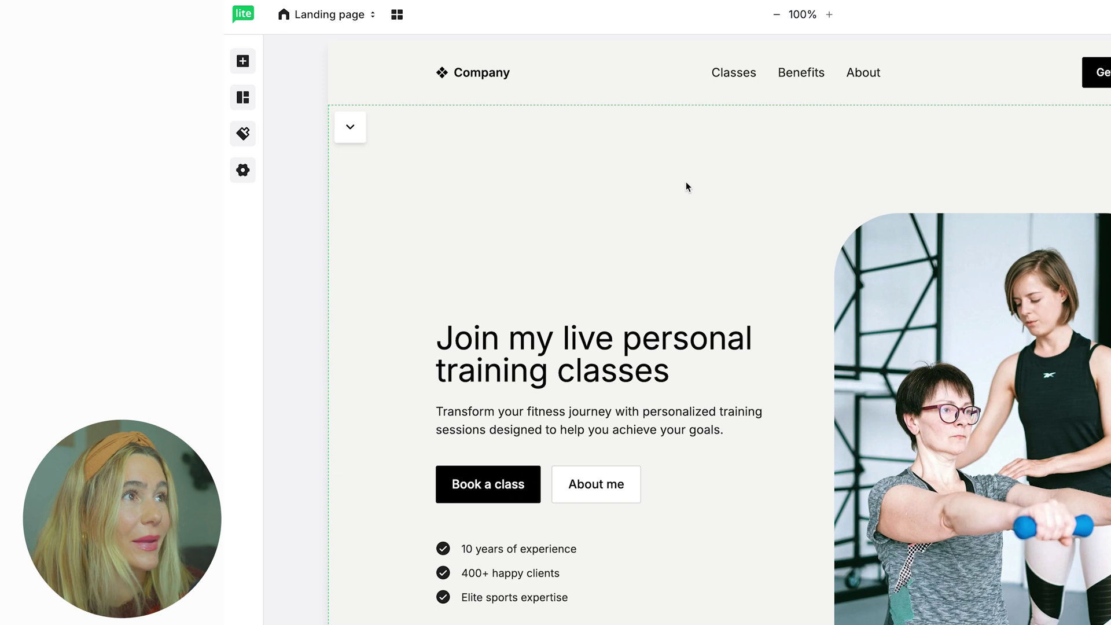
Retitle the hero 'Free Workout Guide' and make the Book a class button smaller
{"action": "triple_click", "coordinate": [600, 339]}
{"action": "type", "text": "Free Workout Guide"}
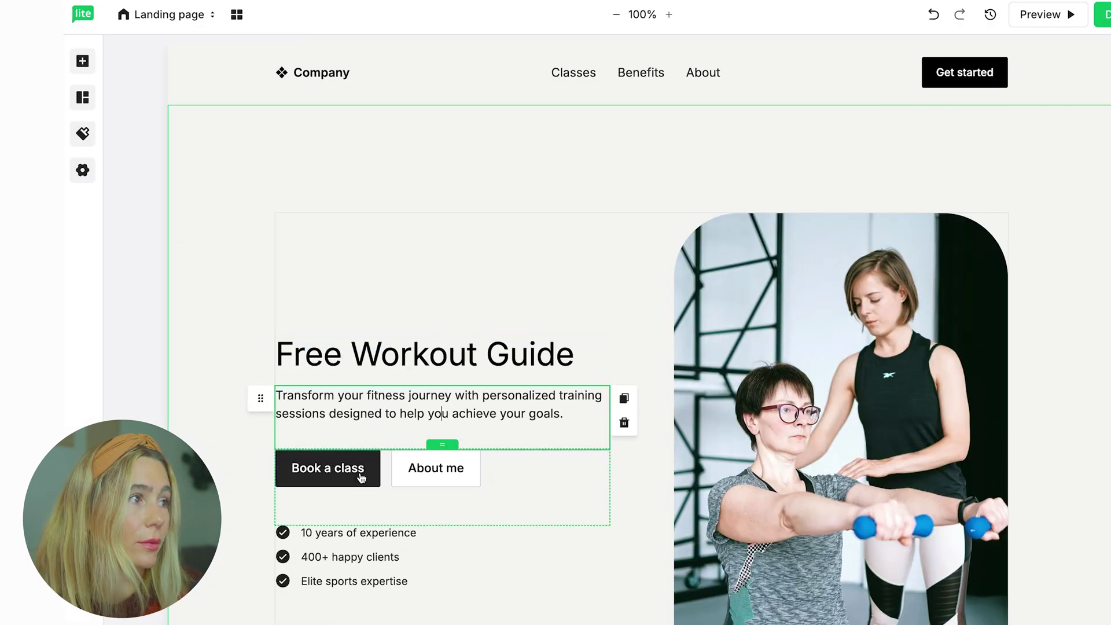
{"action": "left_click", "coordinate": [337, 479]}
{"action": "left_click", "coordinate": [254, 426]}
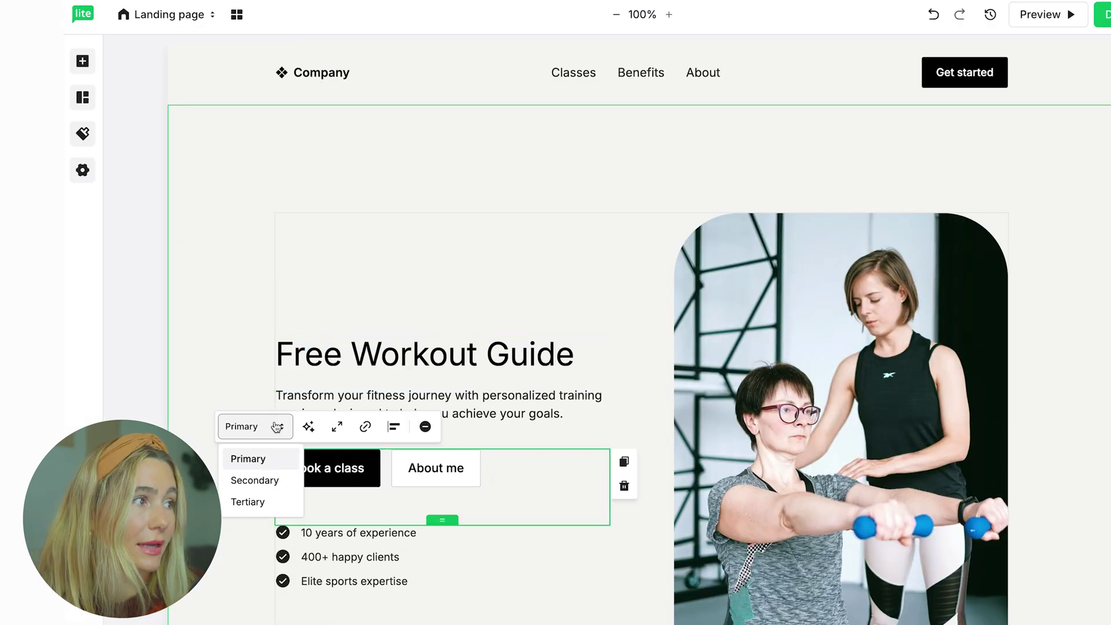
{"action": "left_click", "coordinate": [337, 429]}
{"action": "left_click", "coordinate": [365, 504]}
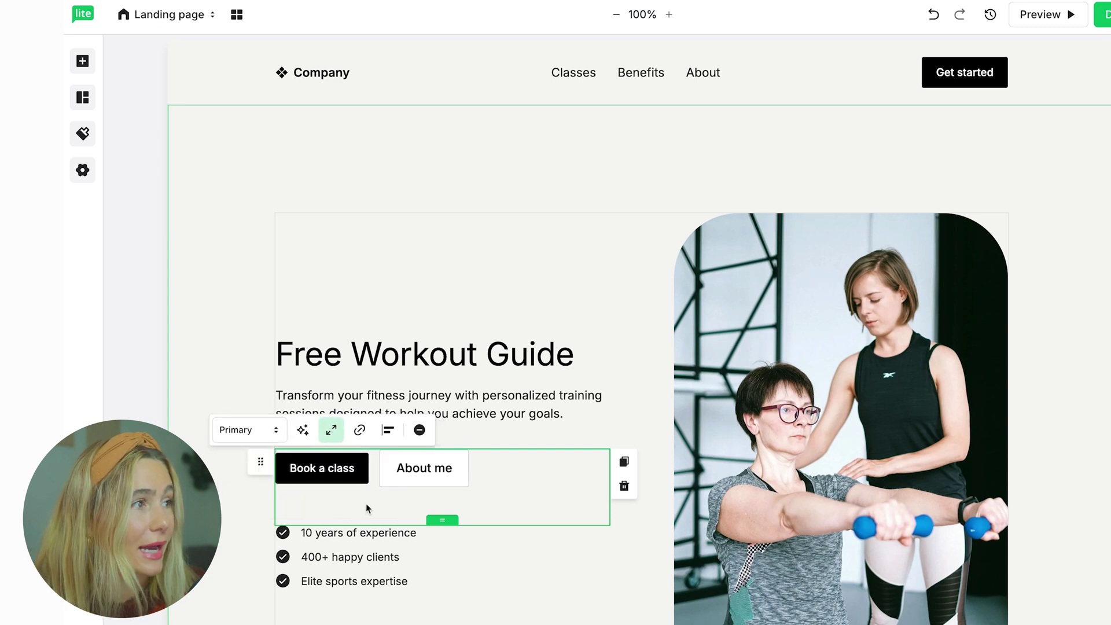
{"action": "left_click", "coordinate": [361, 432]}
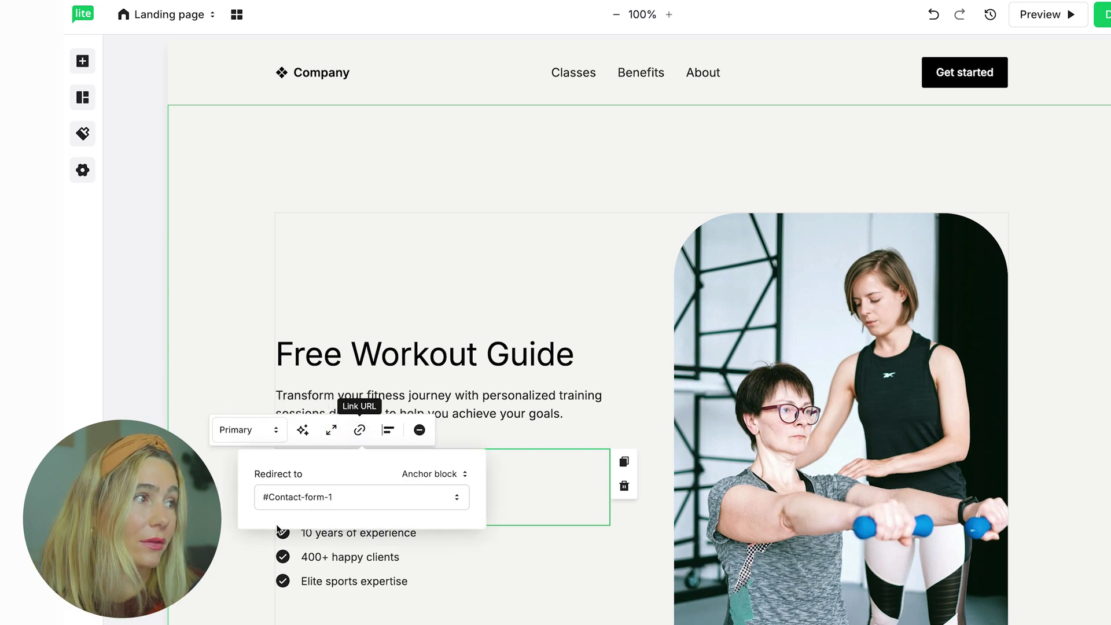
Change the first two checklist items to '1 week free of workouts' and 'transform your body'
{"action": "left_click", "coordinate": [547, 571]}
{"action": "double_click", "coordinate": [374, 567]}
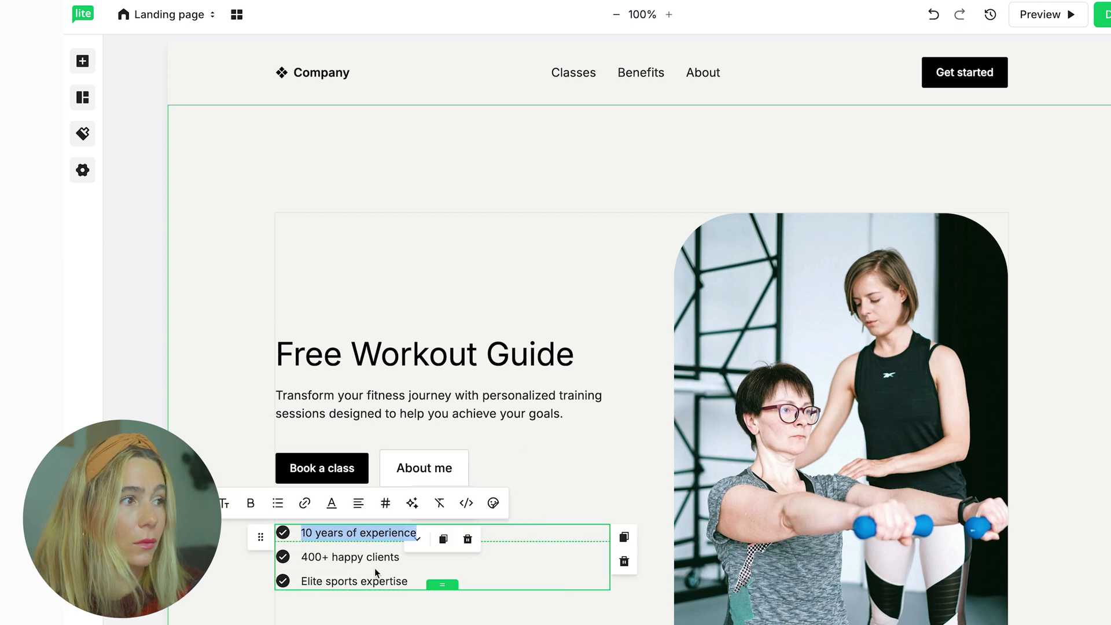
{"action": "type", "text": "1 week free of wo"}
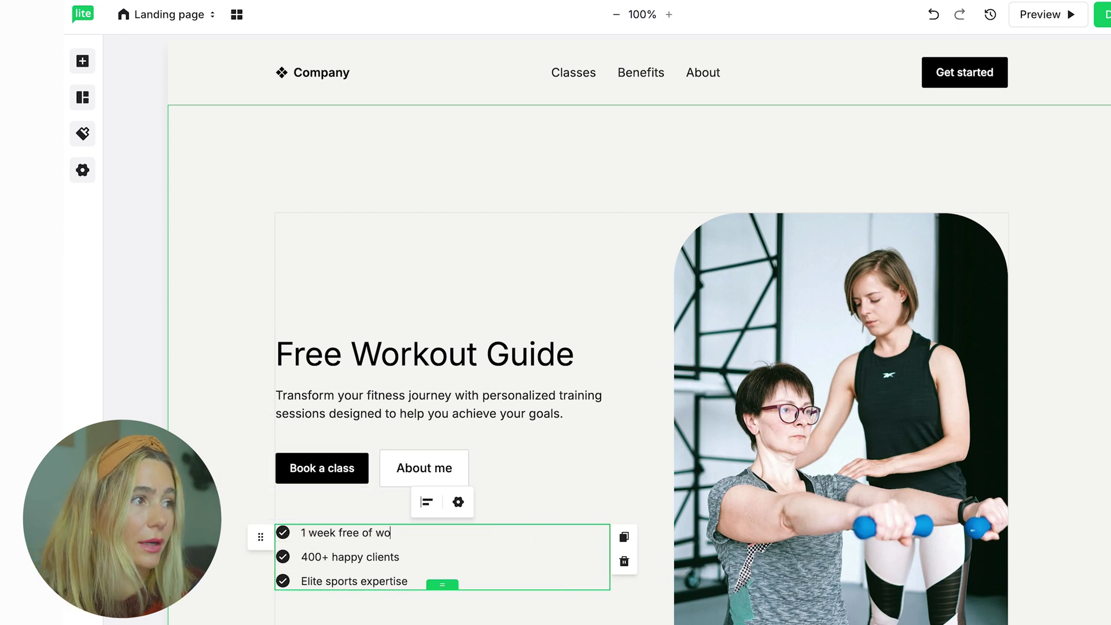
{"action": "type", "text": "rkouts"}
{"action": "key", "text": "Tab"}
{"action": "type", "text": "transform your "}
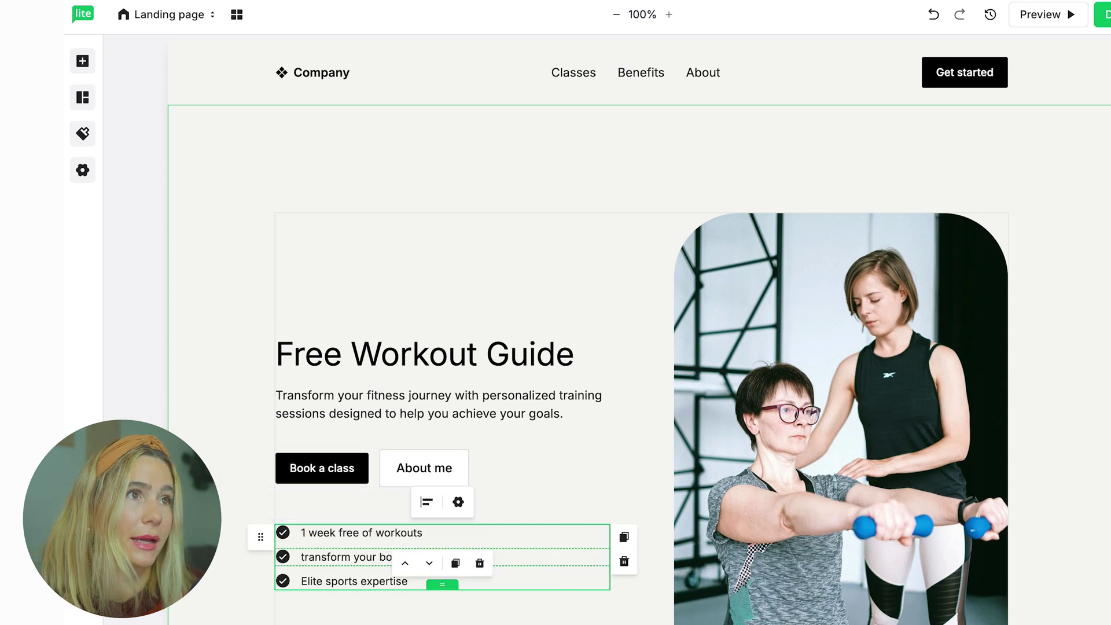
{"action": "type", "text": "body"}
{"action": "key", "text": "Escape"}
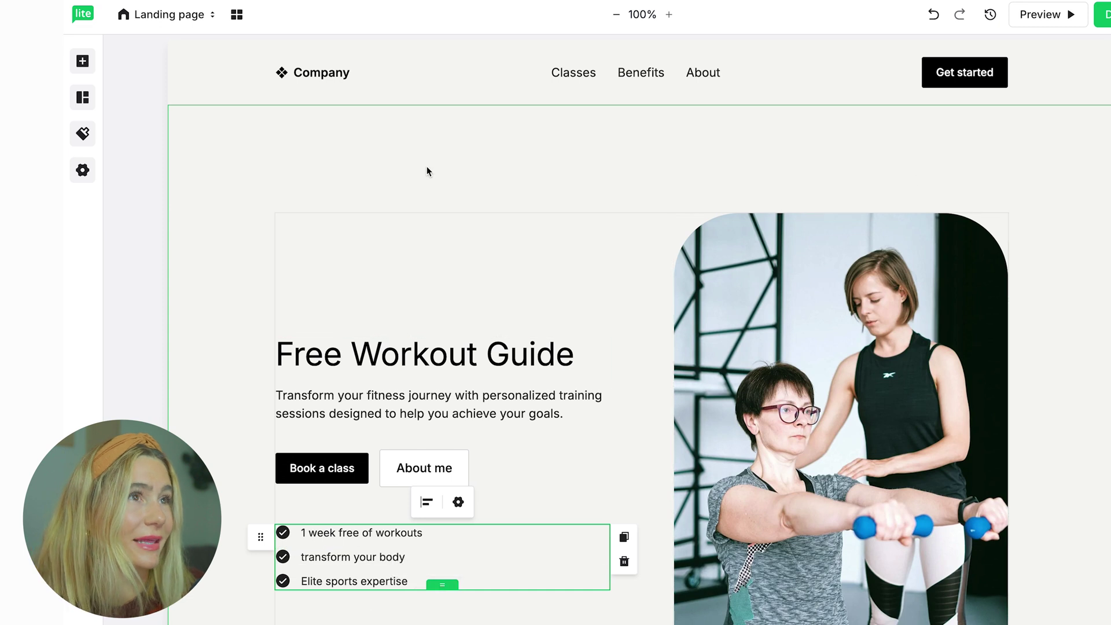
Move the testimonial section one place down on the page
{"action": "left_click", "coordinate": [953, 73]}
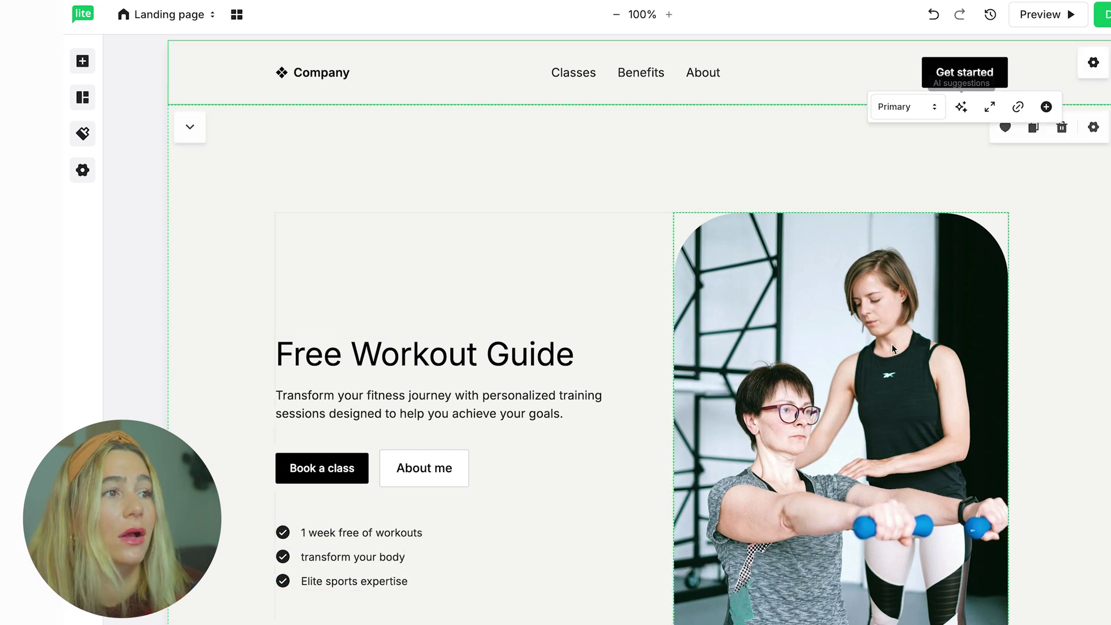
{"action": "left_click", "coordinate": [891, 344]}
{"action": "scroll", "coordinate": [891, 345], "scroll_direction": "down", "scroll_amount": 10}
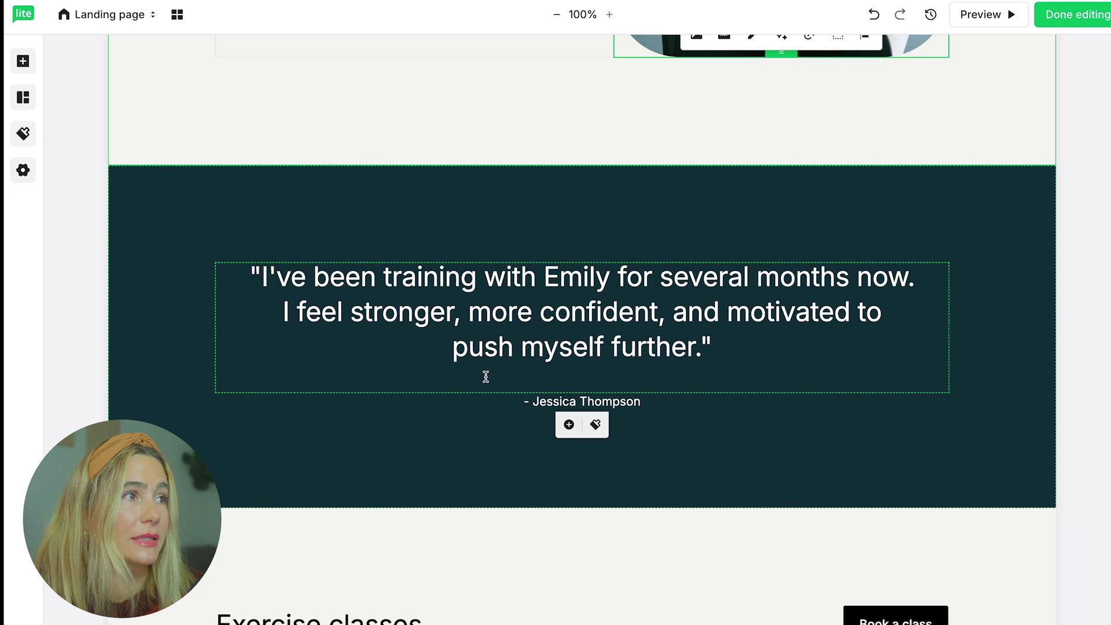
{"action": "left_click", "coordinate": [300, 422]}
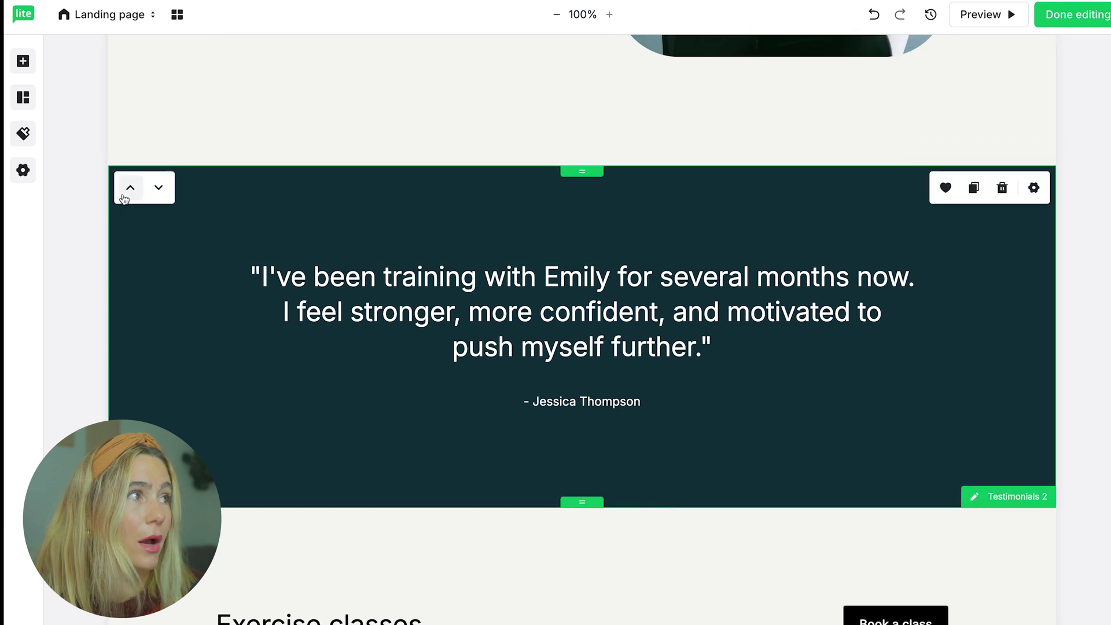
{"action": "left_click", "coordinate": [159, 186]}
{"action": "scroll", "coordinate": [484, 551], "scroll_direction": "down", "scroll_amount": 5}
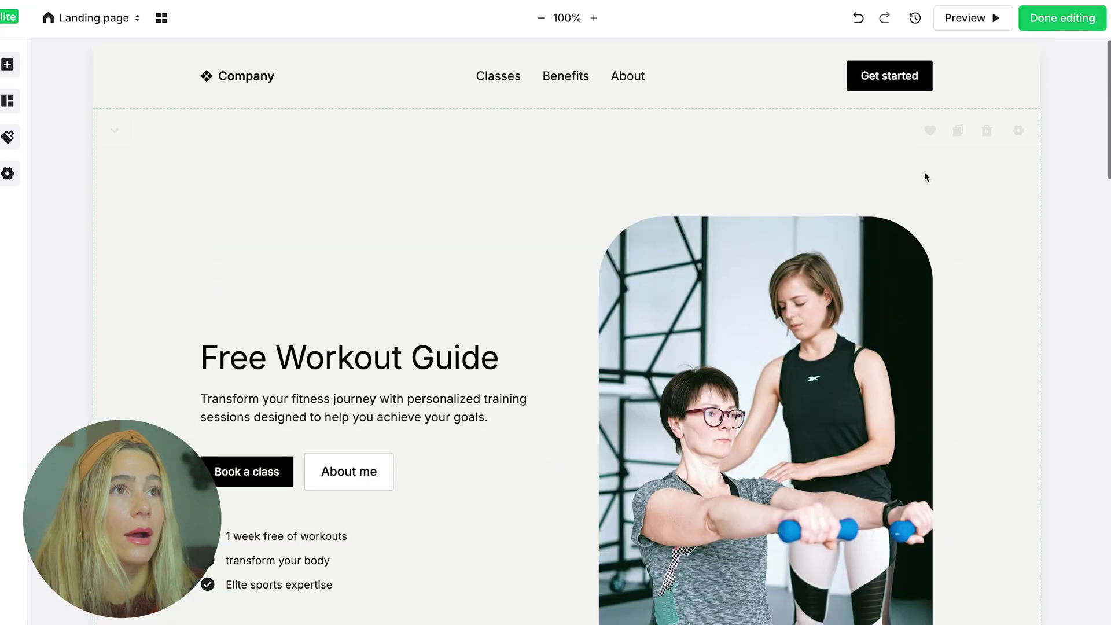
Save the landing page, review its URL slug 0d1cBp and SEO/social settings, then open Campaigns
{"action": "left_click", "coordinate": [1077, 22]}
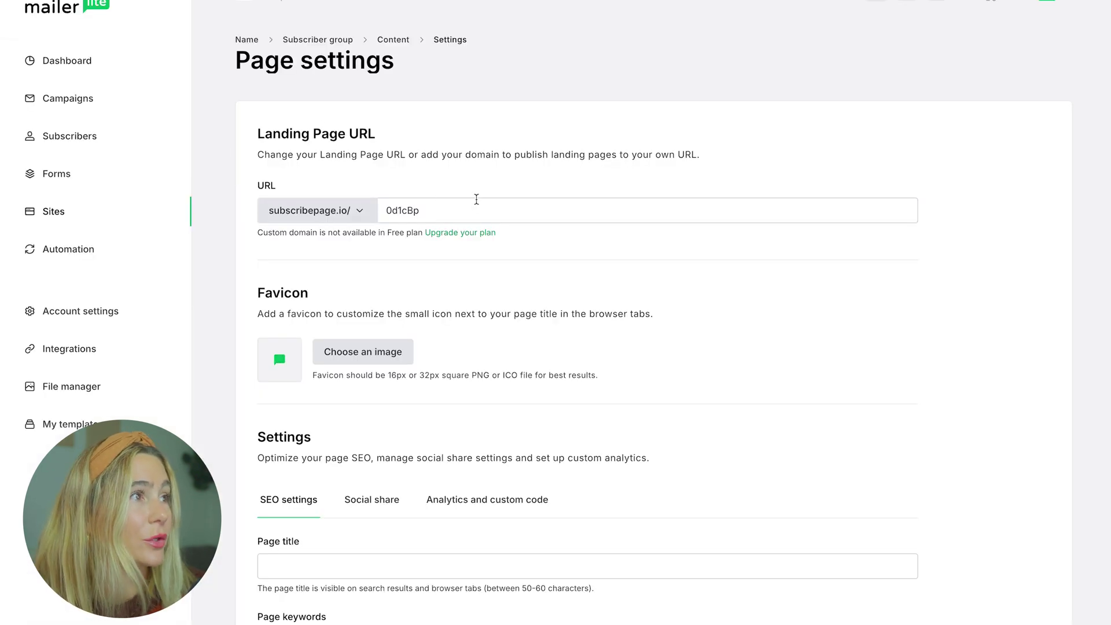
{"action": "double_click", "coordinate": [482, 212]}
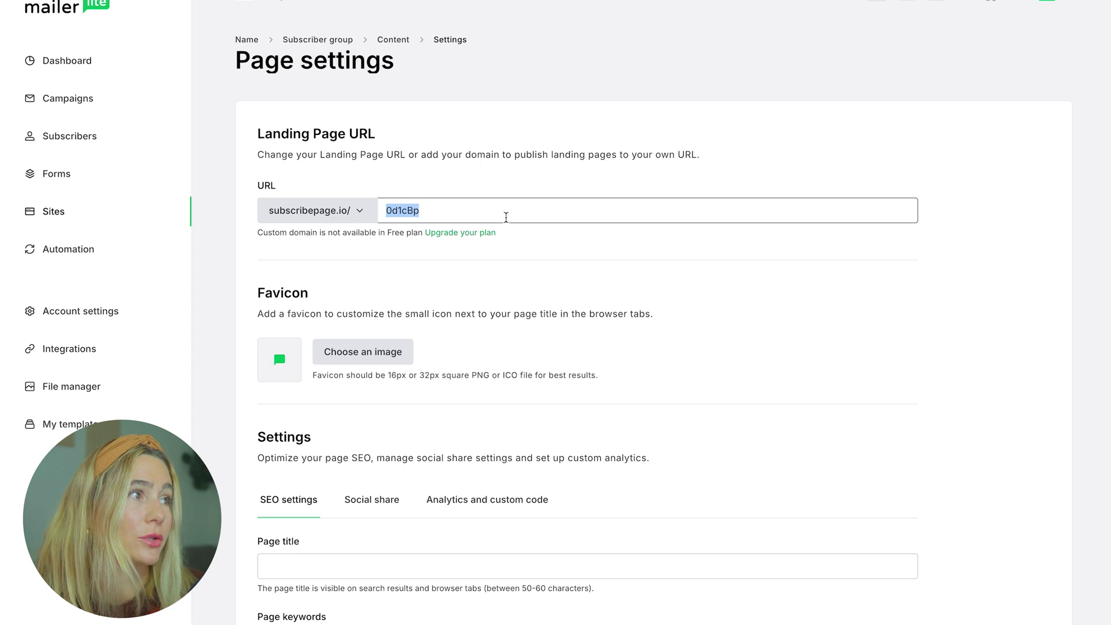
{"action": "scroll", "coordinate": [625, 261], "scroll_direction": "down", "scroll_amount": 1}
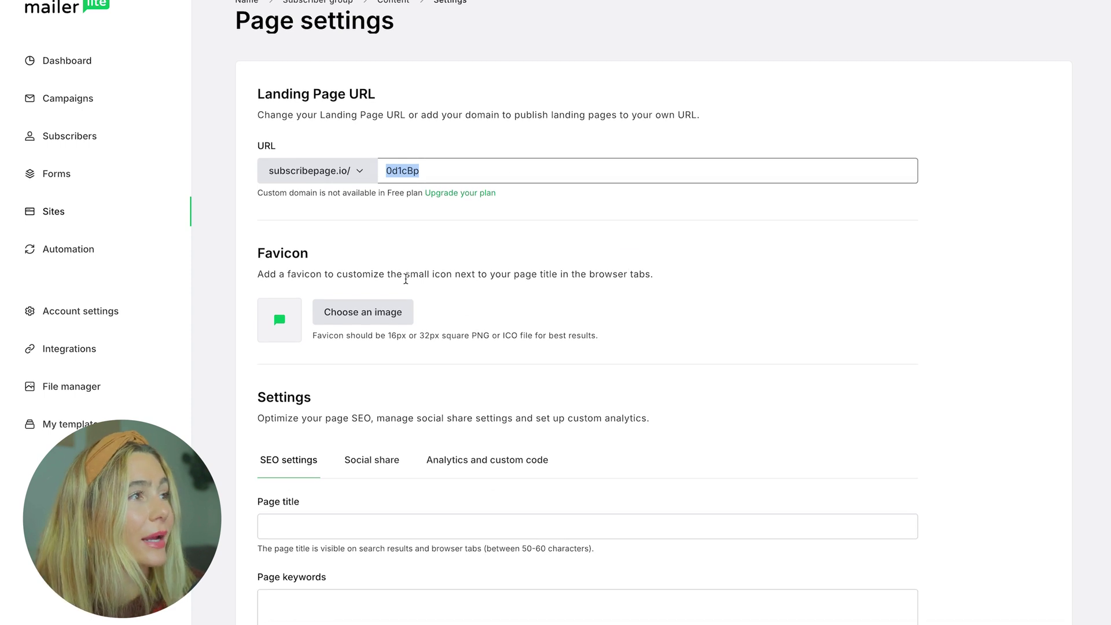
{"action": "scroll", "coordinate": [368, 320], "scroll_direction": "down", "scroll_amount": 1}
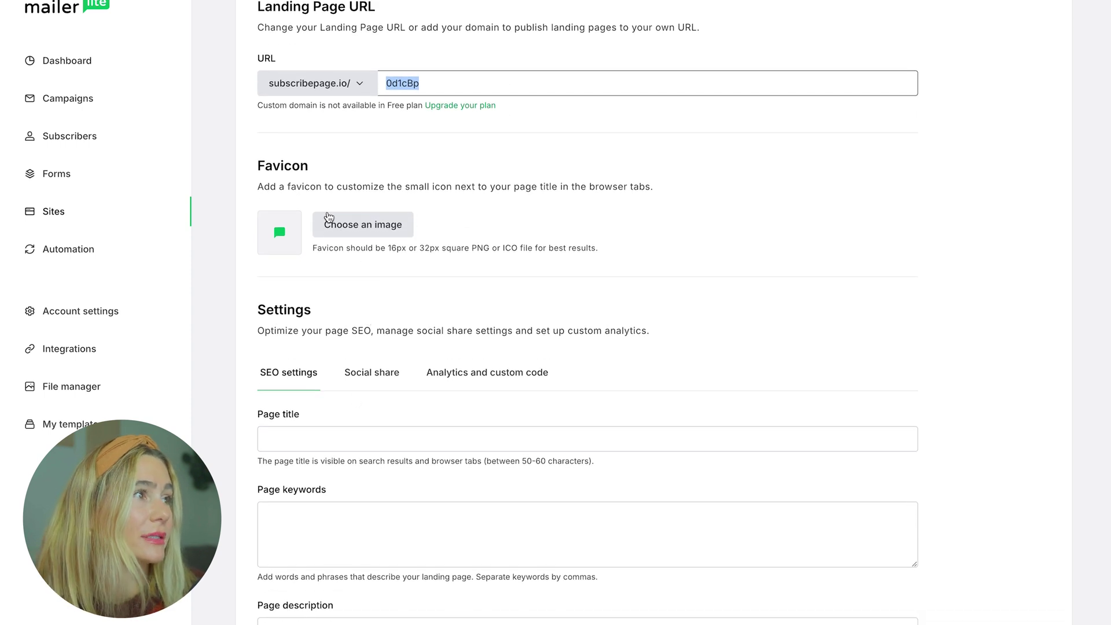
{"action": "left_click", "coordinate": [372, 400]}
{"action": "left_click", "coordinate": [283, 414]}
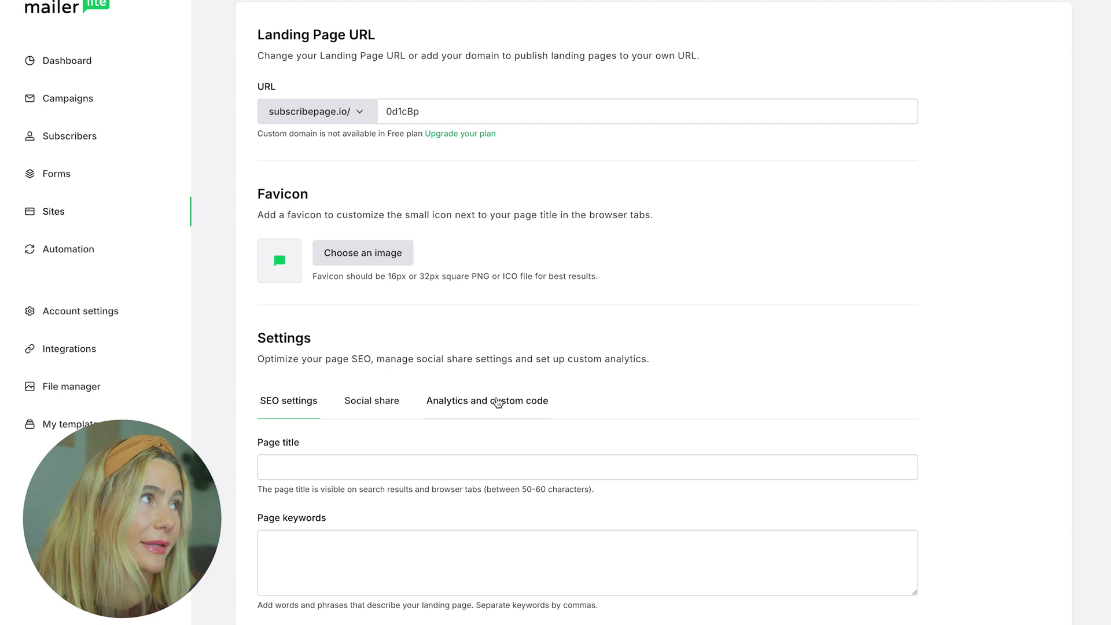
{"action": "scroll", "coordinate": [498, 402], "scroll_direction": "up", "scroll_amount": 2}
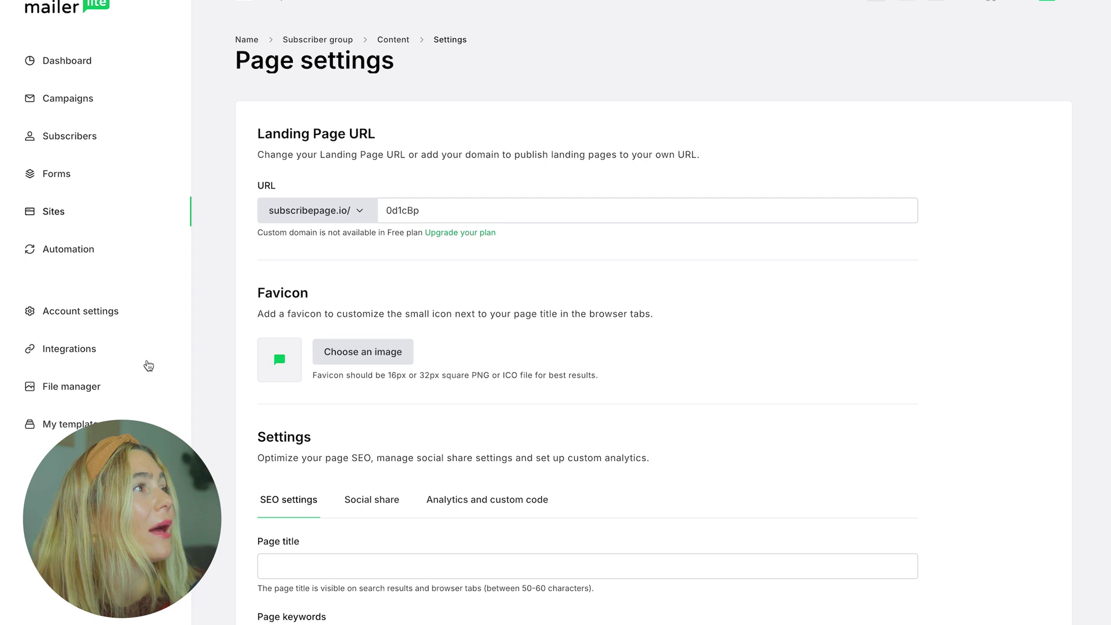
{"action": "left_click", "coordinate": [74, 102]}
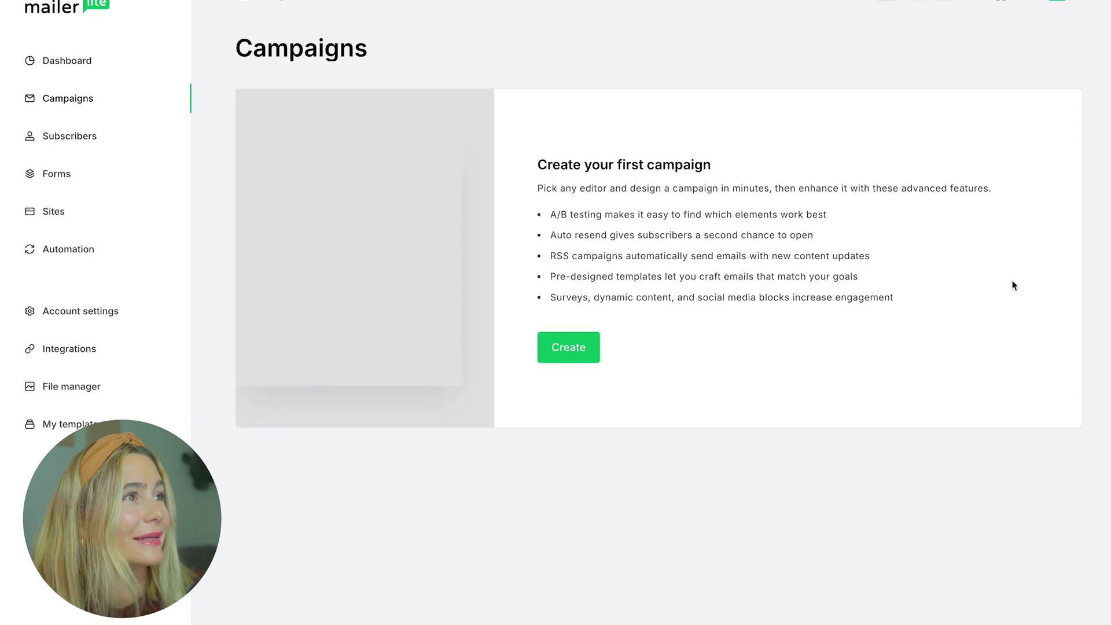
Set up the regular Welcome Email campaign for all active subscribers using the drag-and-drop editor
{"action": "left_click", "coordinate": [558, 348]}
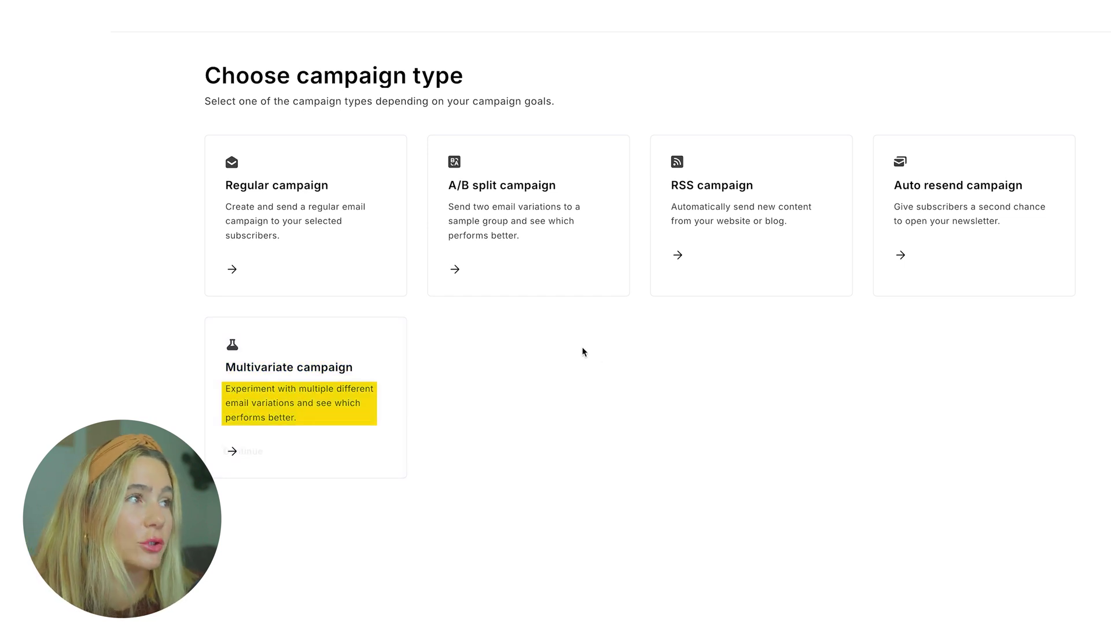
{"action": "left_click", "coordinate": [324, 202]}
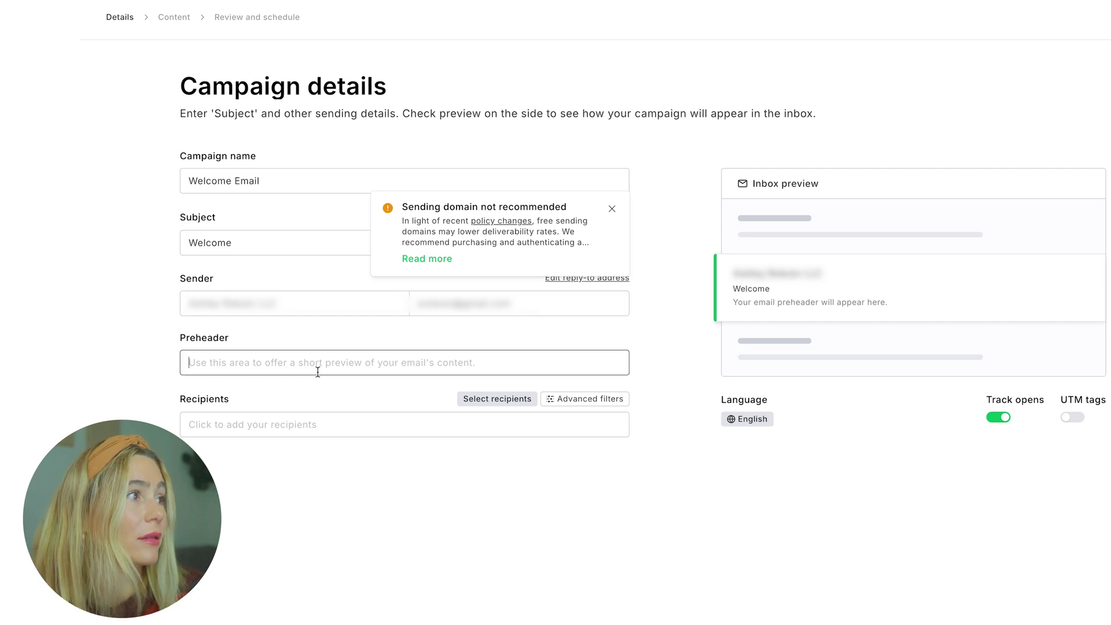
{"action": "left_click", "coordinate": [265, 426]}
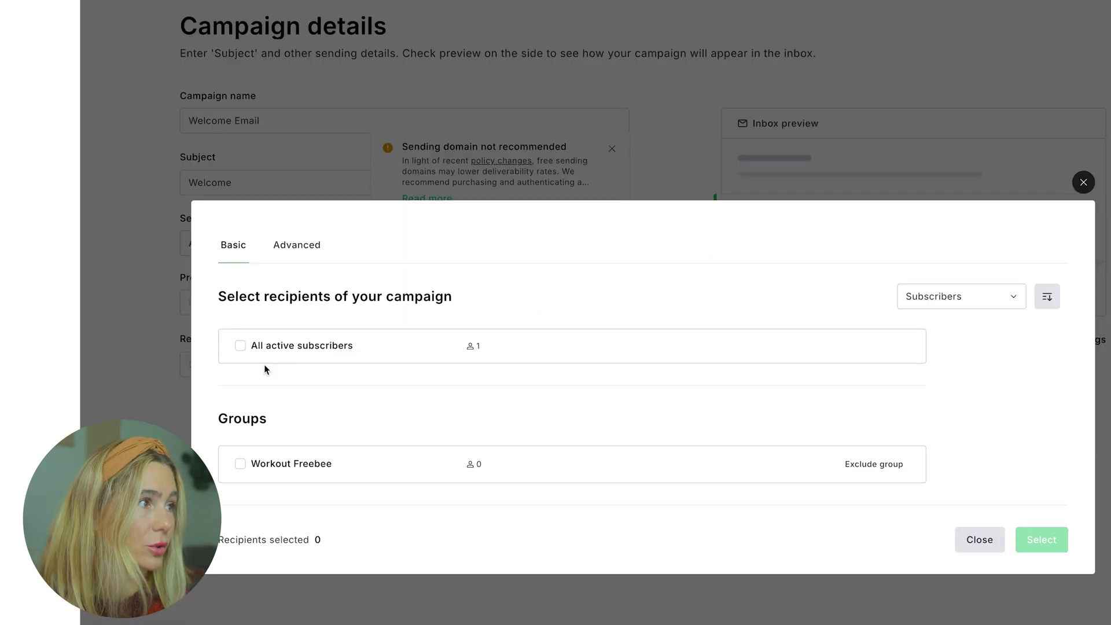
{"action": "left_click", "coordinate": [254, 346]}
{"action": "left_click", "coordinate": [1039, 539]}
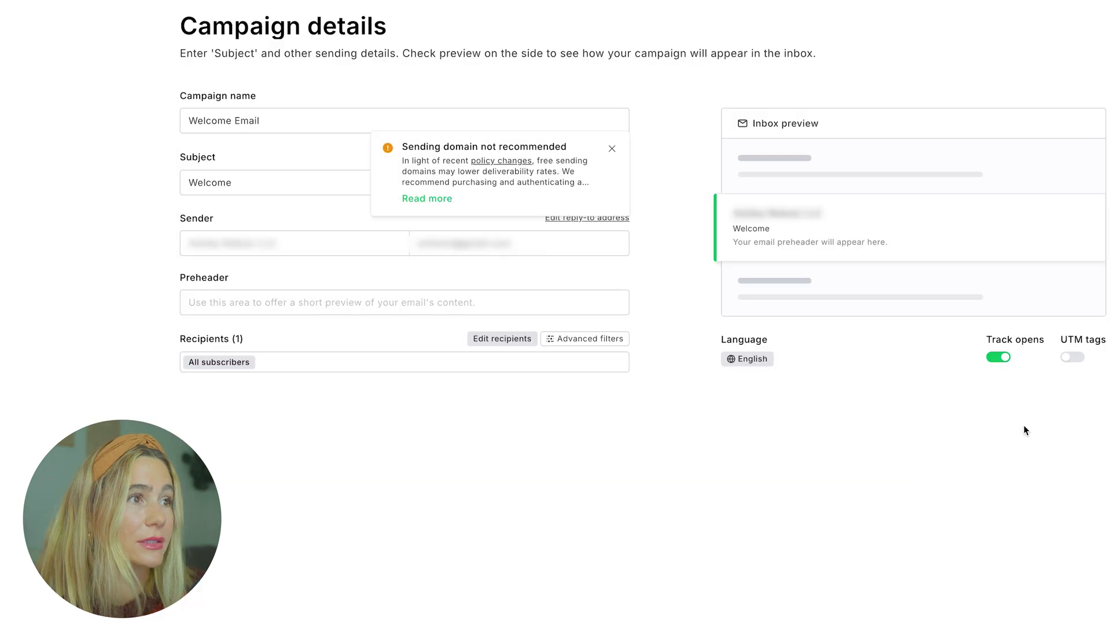
{"action": "left_click", "coordinate": [1052, 539]}
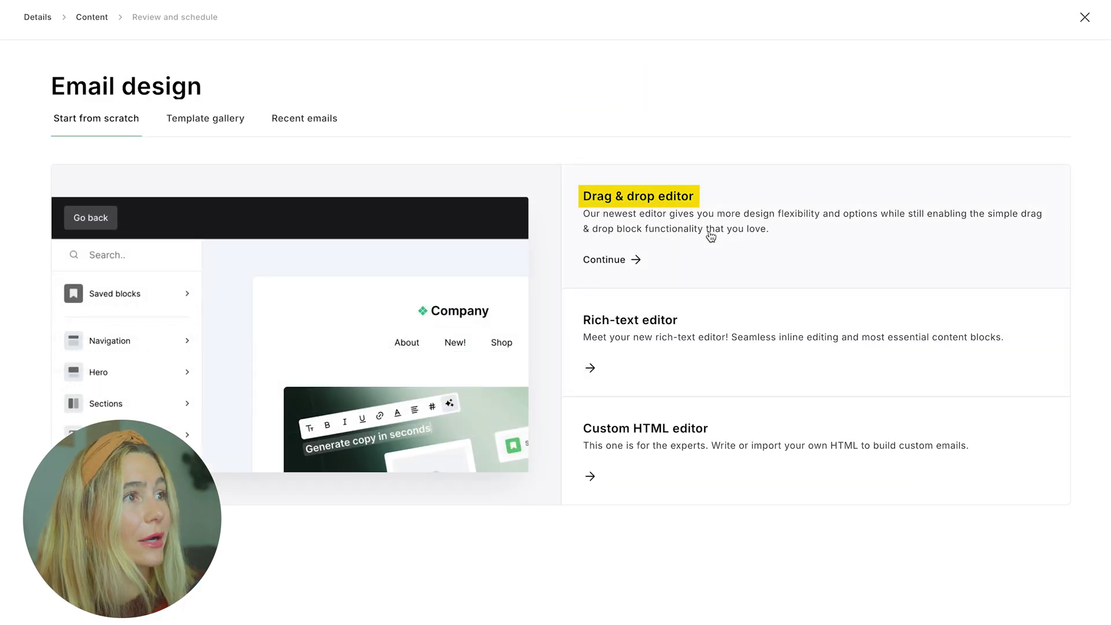
{"action": "left_click", "coordinate": [710, 236]}
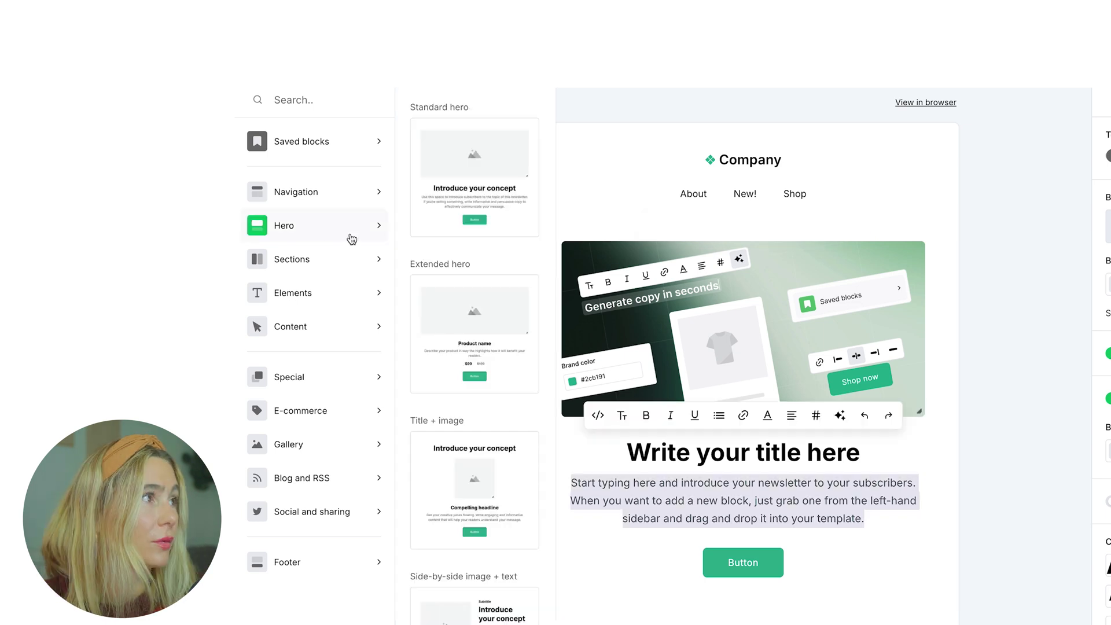
Replace the placeholder email title with 'Welcome to my Newsletter'
{"action": "mouse_move", "coordinate": [315, 265]}
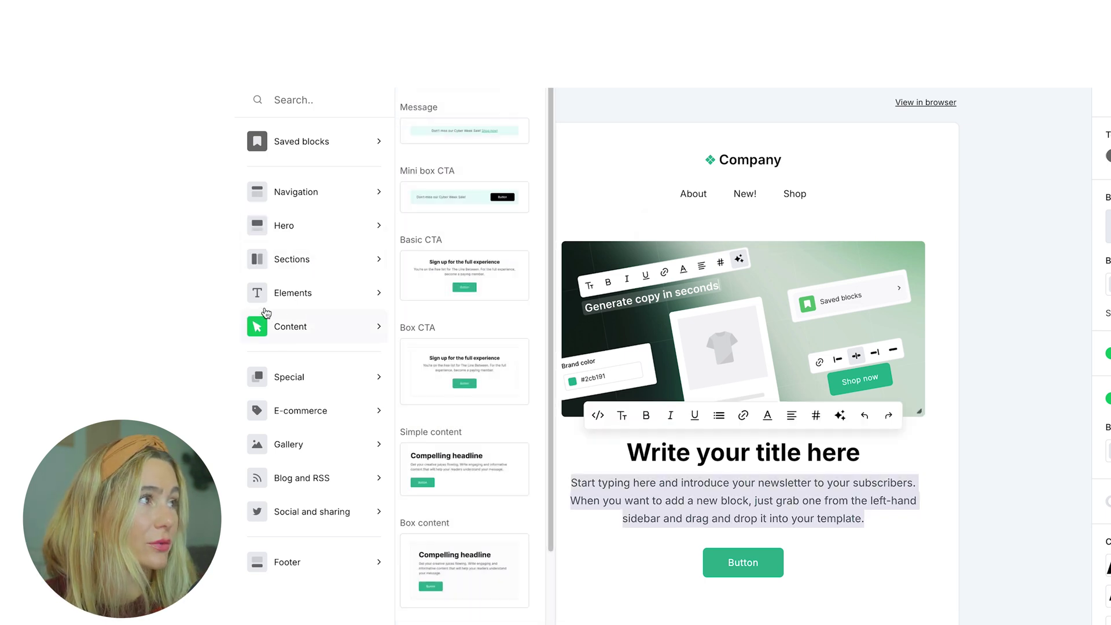
{"action": "mouse_move", "coordinate": [305, 295]}
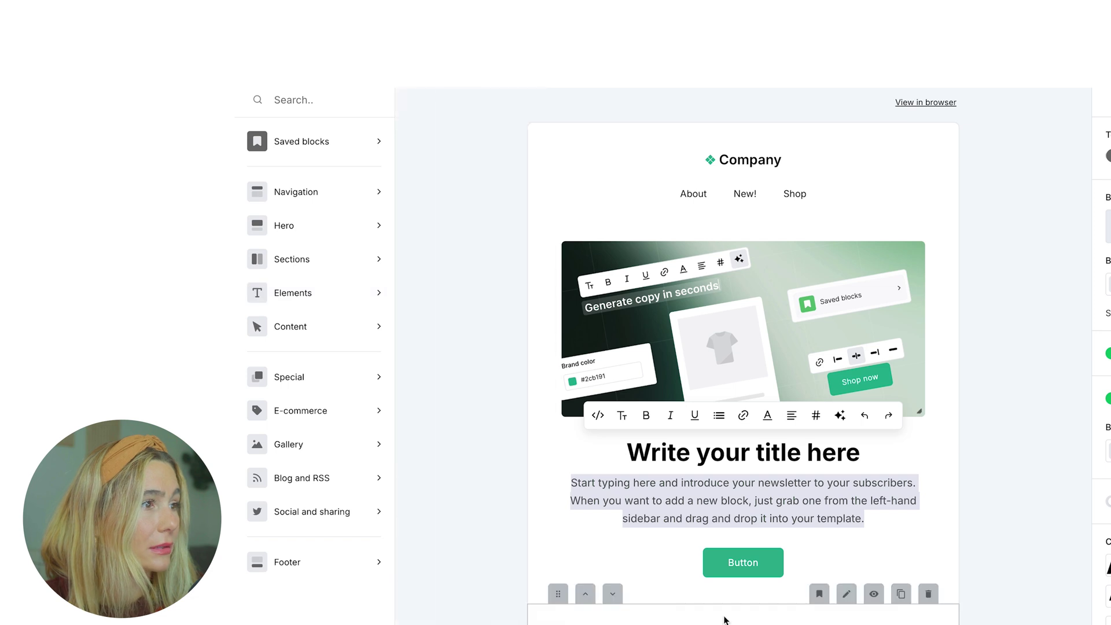
{"action": "triple_click", "coordinate": [742, 452]}
{"action": "type", "text": "Welcome to my Newsletter"}
Duplicate the body paragraph below itself and finish editing to reach the campaign review
{"action": "triple_click", "coordinate": [744, 507]}
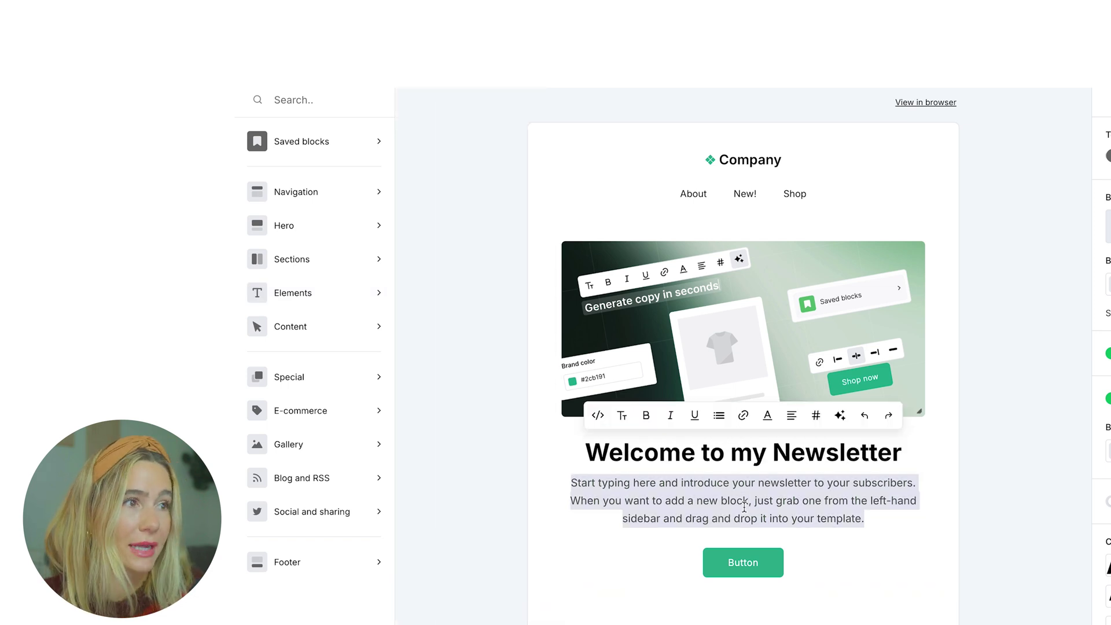
{"action": "key", "text": "ctrl+c"}
{"action": "left_click", "coordinate": [880, 522]}
{"action": "key", "text": "Return"}
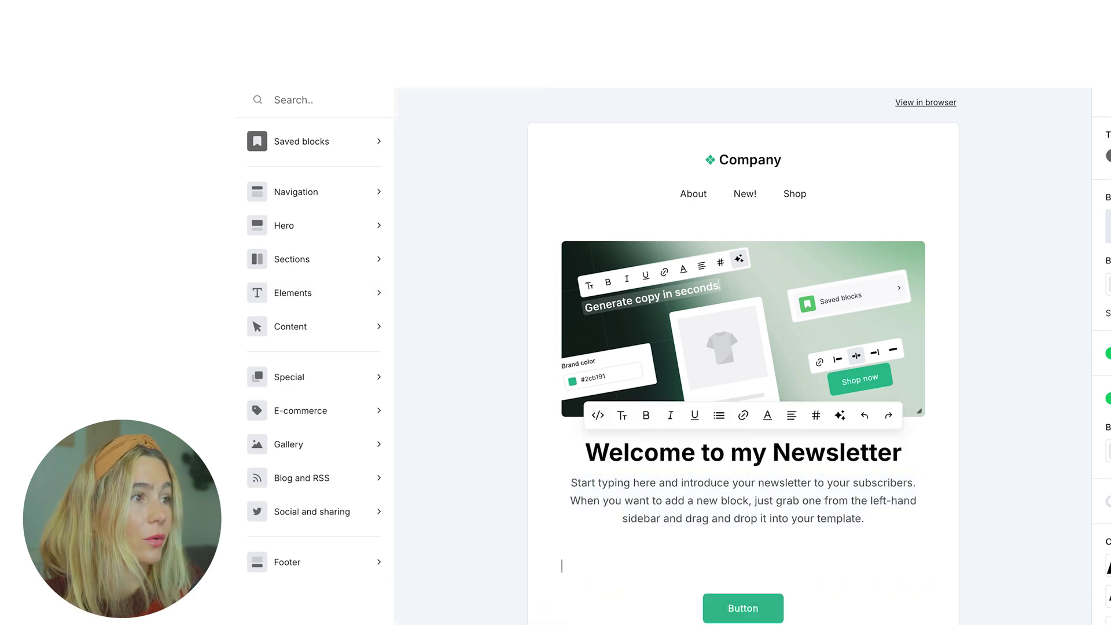
{"action": "key", "text": "ctrl+v"}
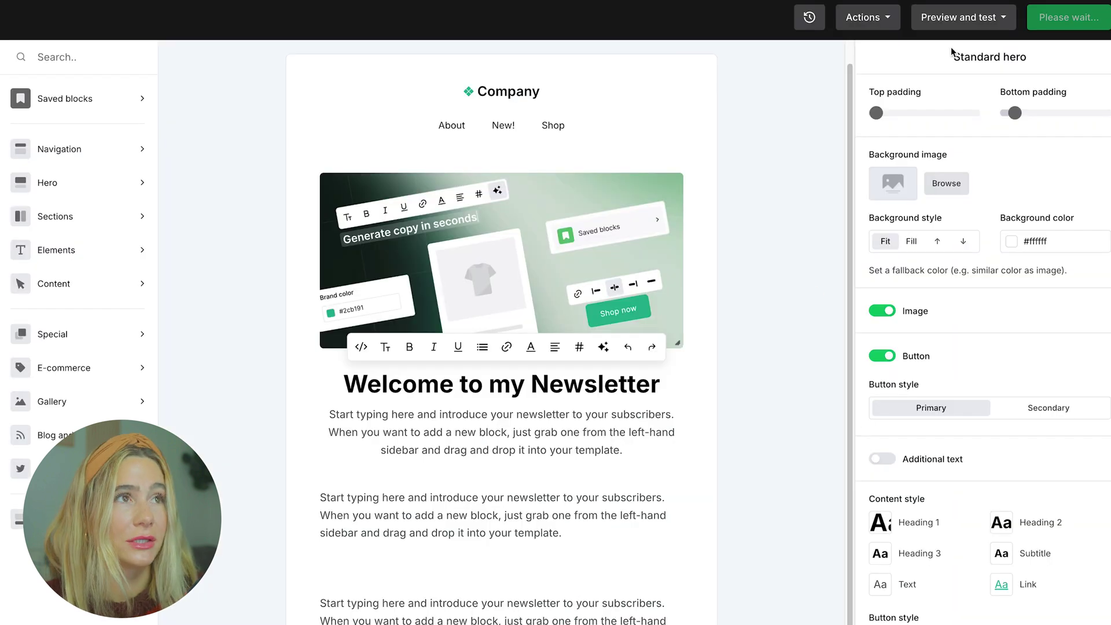
{"action": "left_click", "coordinate": [977, 18]}
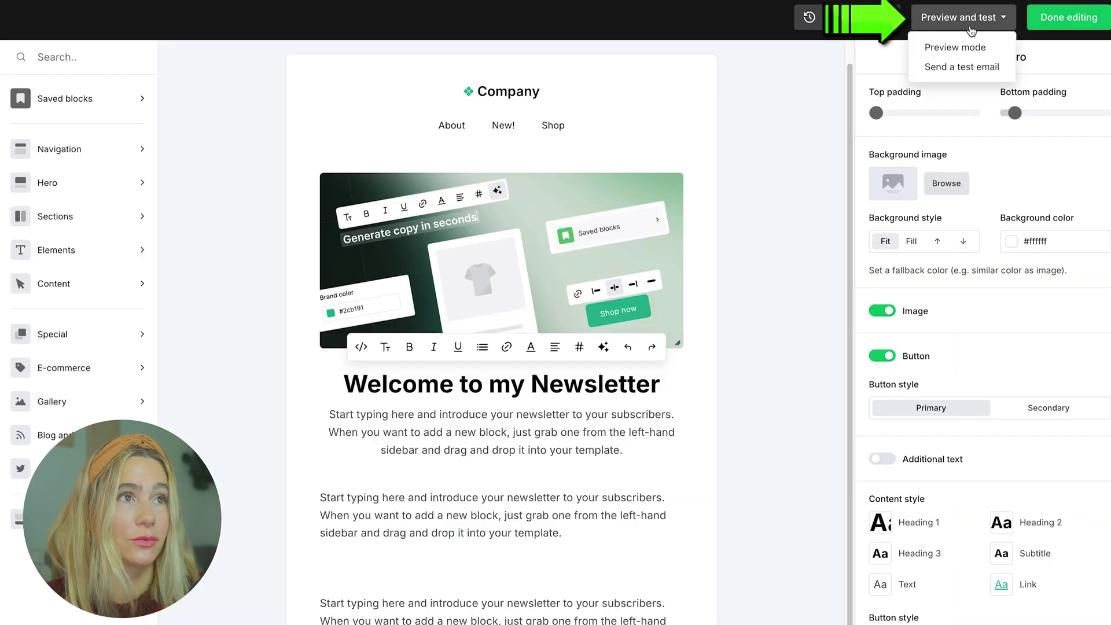
{"action": "left_click", "coordinate": [983, 51]}
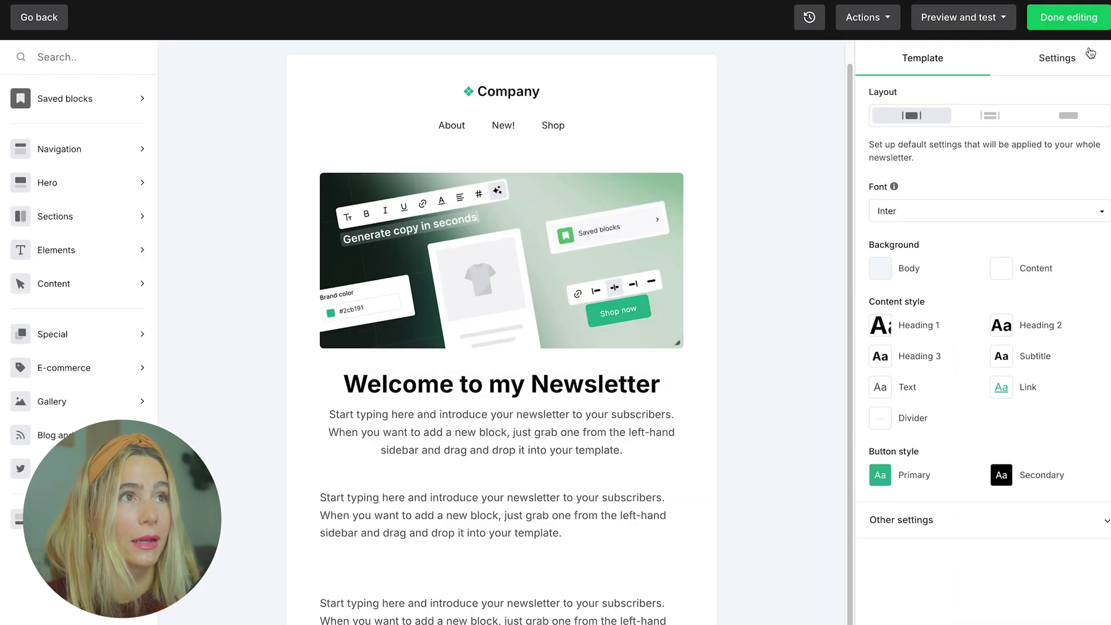
{"action": "left_click", "coordinate": [1078, 25]}
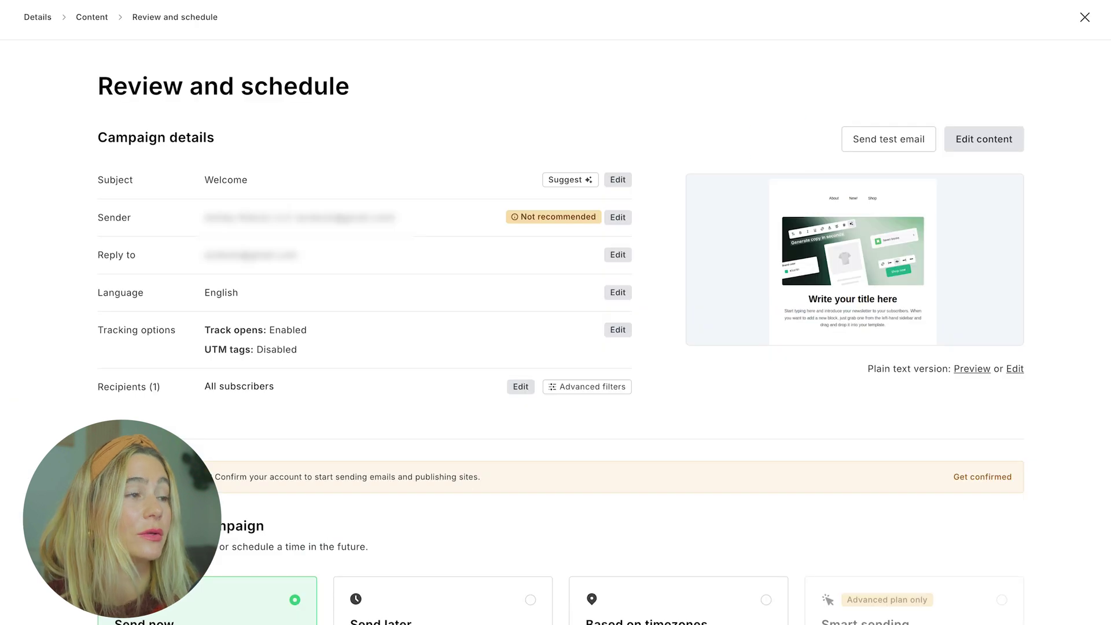
Schedule the campaign to send later on 2024-12-20 at a specific time
{"action": "scroll", "coordinate": [888, 139], "scroll_direction": "down", "scroll_amount": 5}
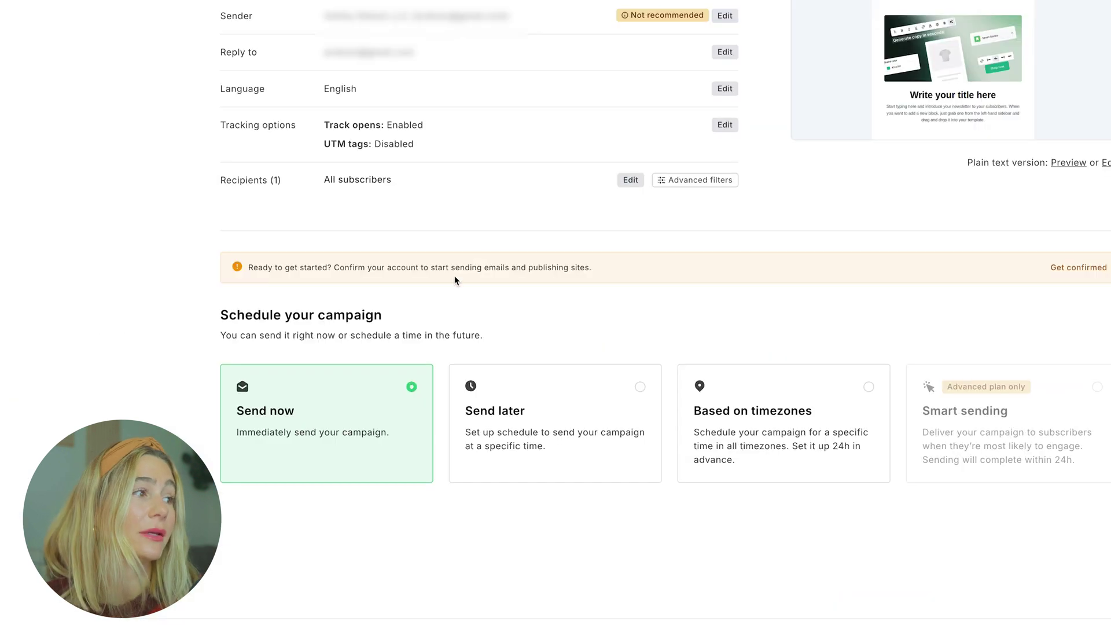
{"action": "left_click", "coordinate": [572, 447]}
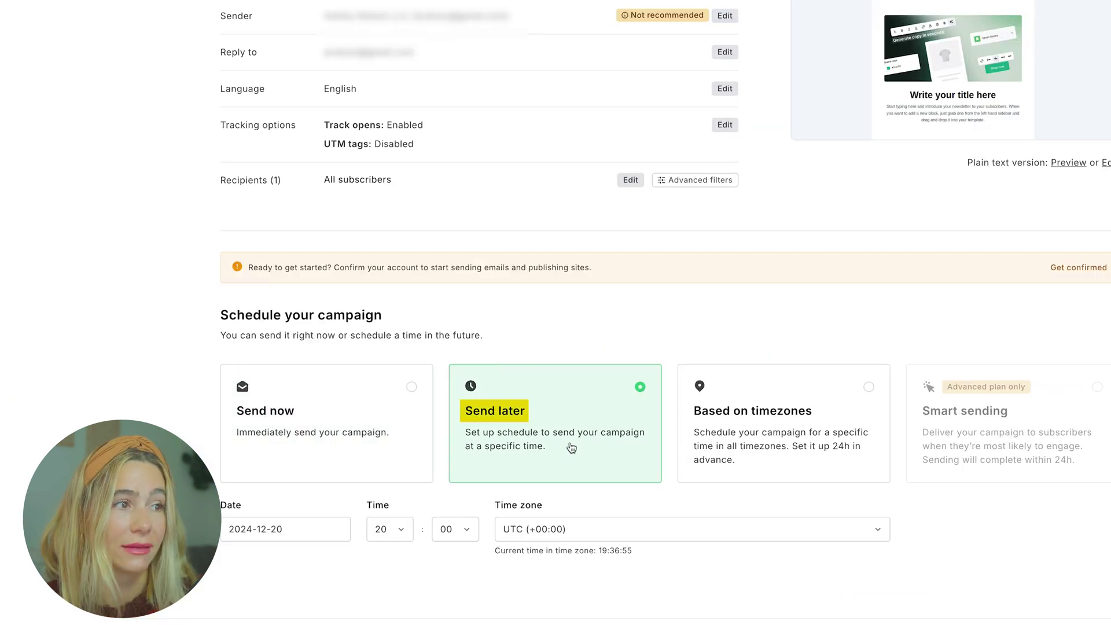
{"action": "left_click", "coordinate": [713, 437]}
{"action": "left_click", "coordinate": [612, 440]}
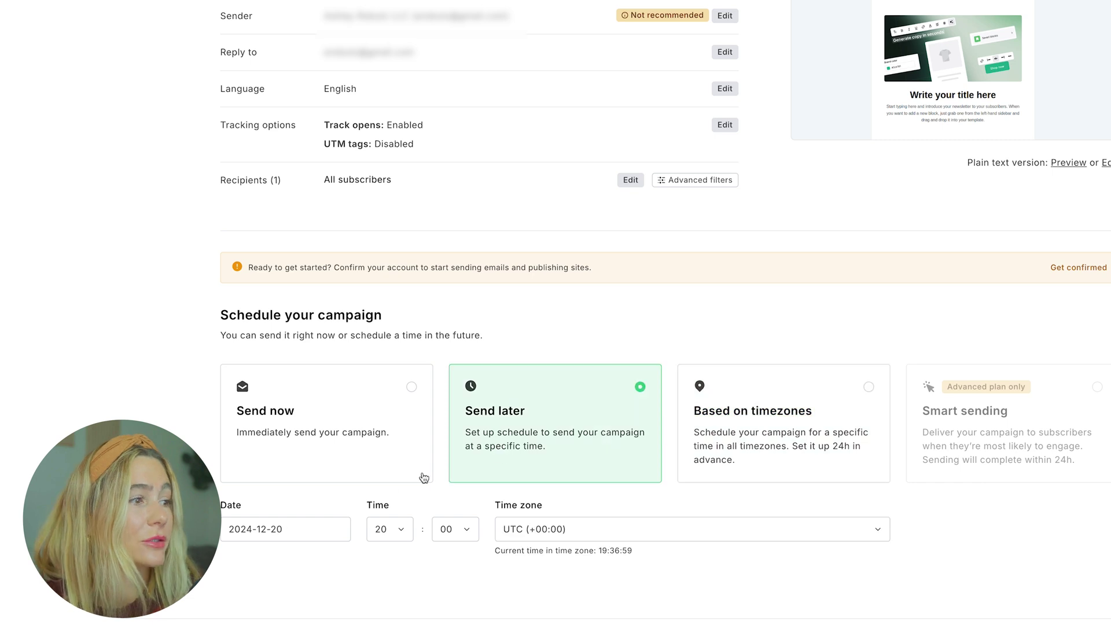
{"action": "left_click", "coordinate": [318, 529]}
{"action": "key", "text": "Escape"}
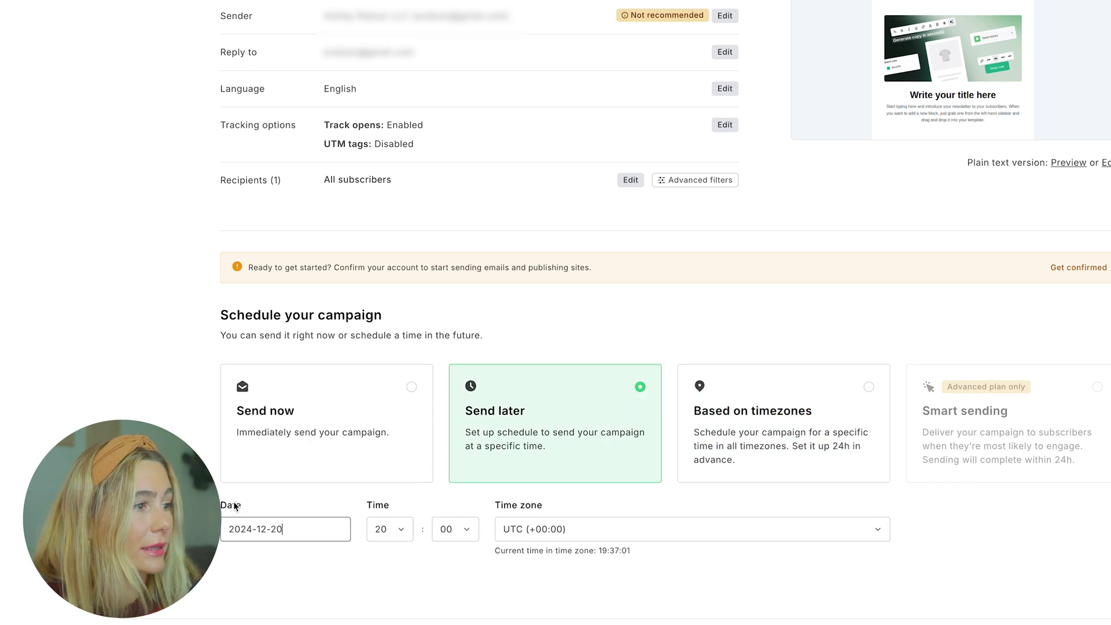
Set the send hour to 07, leave the campaign as a draft, and go to Automations
{"action": "left_click", "coordinate": [402, 532]}
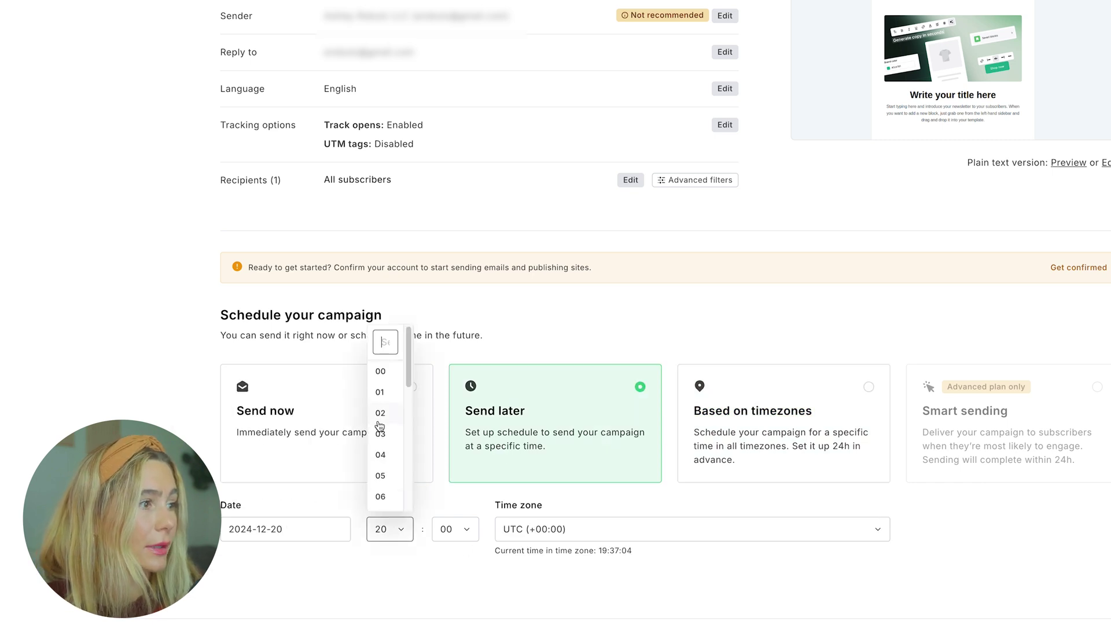
{"action": "scroll", "coordinate": [382, 431], "scroll_direction": "down", "scroll_amount": 2}
{"action": "left_click", "coordinate": [382, 431]}
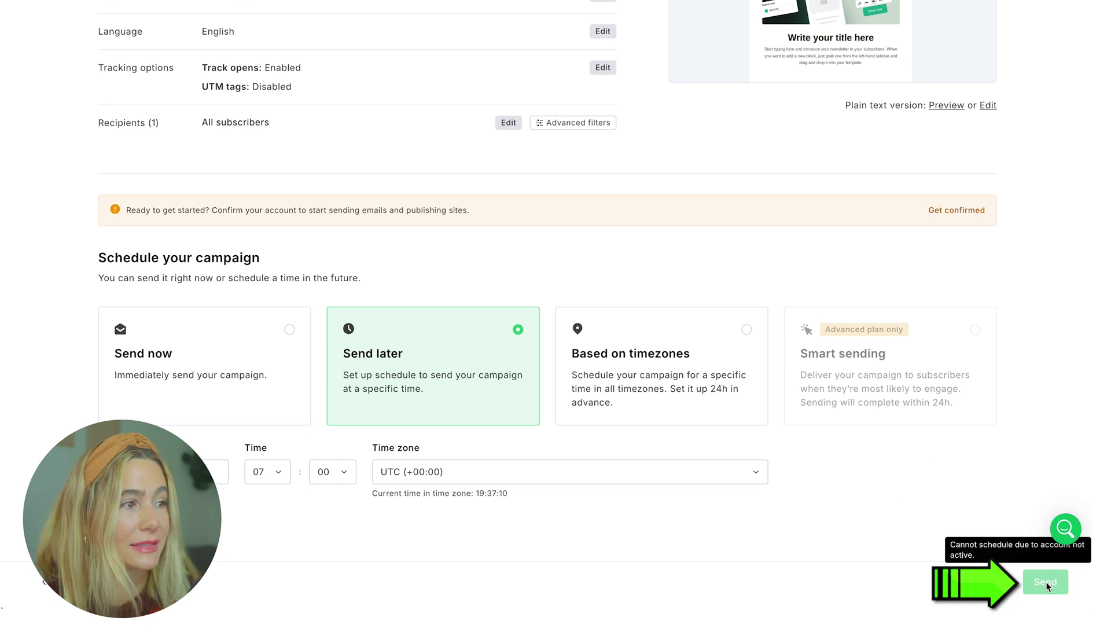
{"action": "left_click", "coordinate": [1083, 26]}
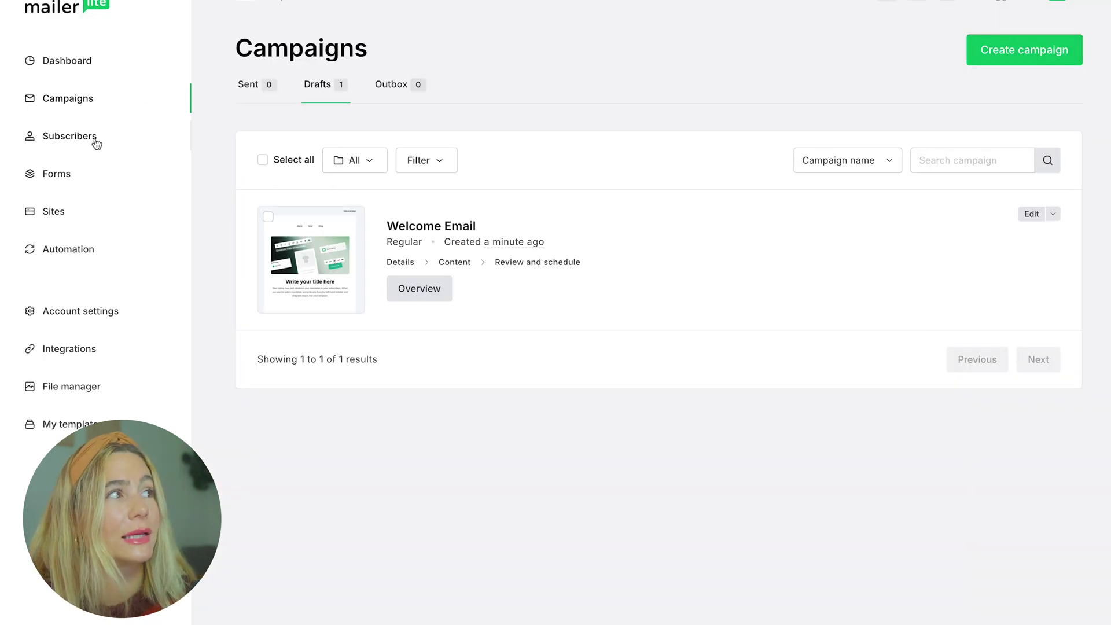
{"action": "left_click", "coordinate": [56, 251]}
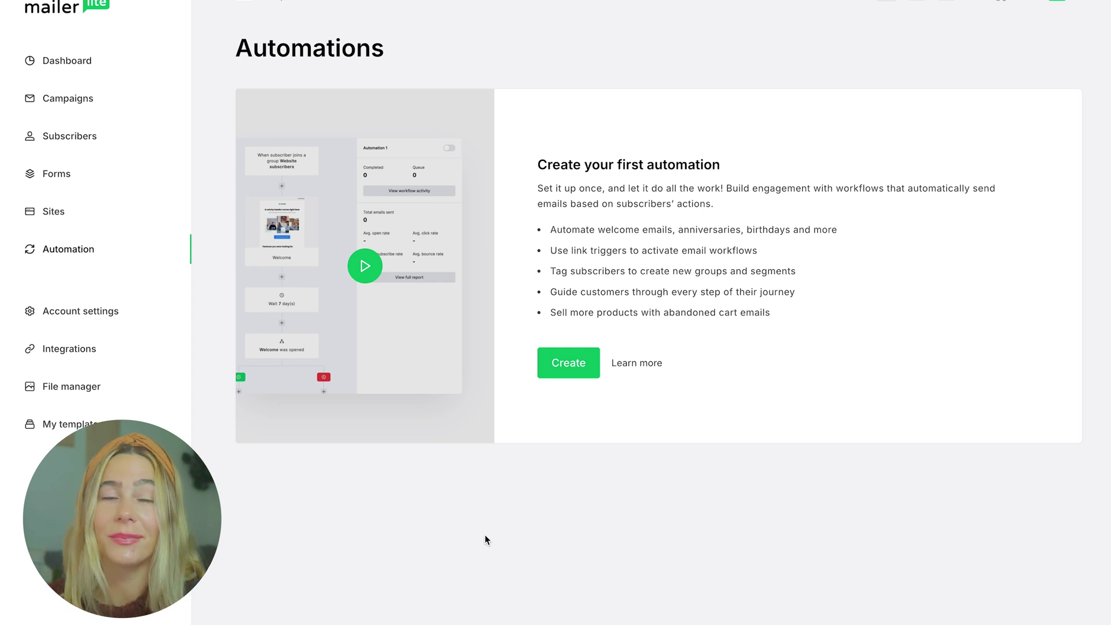
Create a new automation from the Simple welcome email template after previewing it
{"action": "left_click", "coordinate": [576, 373]}
{"action": "scroll", "coordinate": [654, 307], "scroll_direction": "down", "scroll_amount": 2}
{"action": "left_click", "coordinate": [334, 313]}
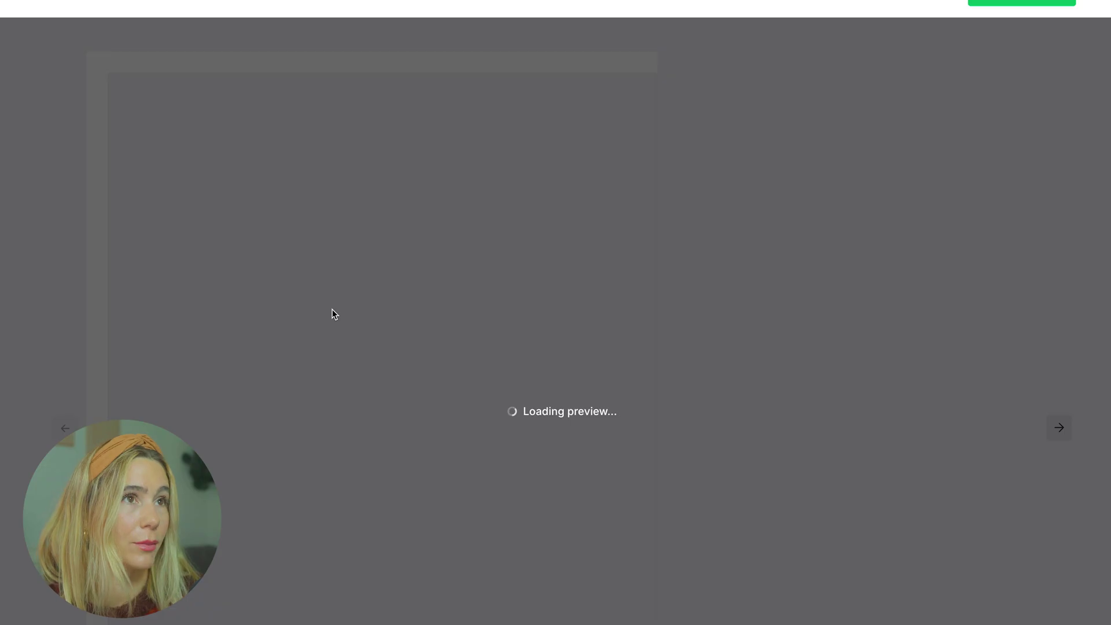
{"action": "scroll", "coordinate": [936, 72], "scroll_direction": "up", "scroll_amount": 1}
{"action": "left_click", "coordinate": [1027, 25]}
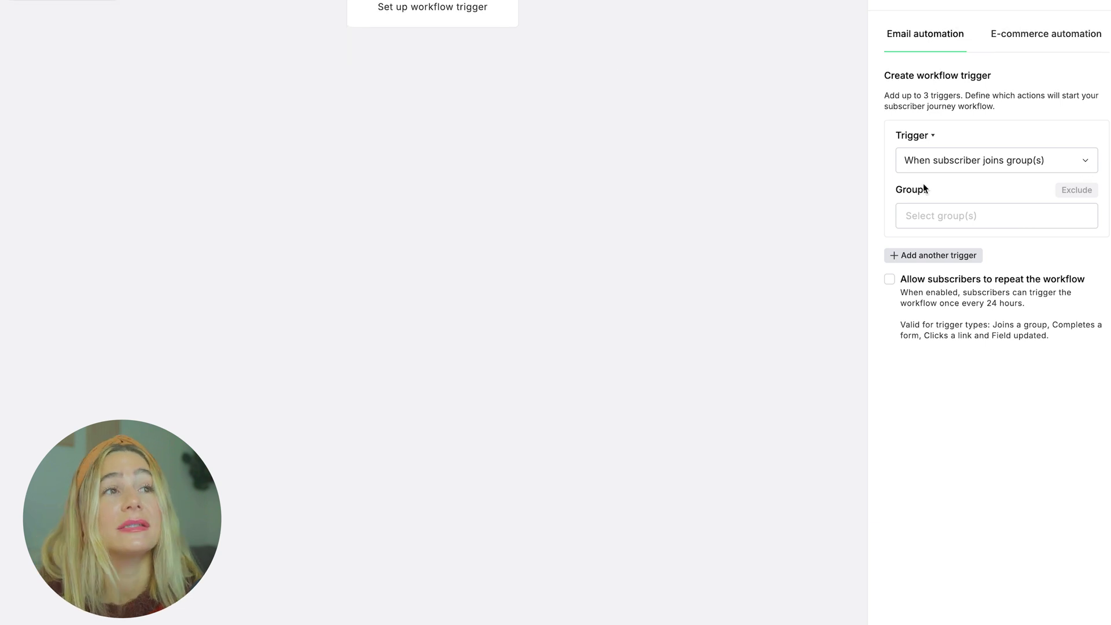
Save the trigger 'When subscriber joins group(s)' with the Workout Freebee group selected
{"action": "left_click", "coordinate": [1053, 164]}
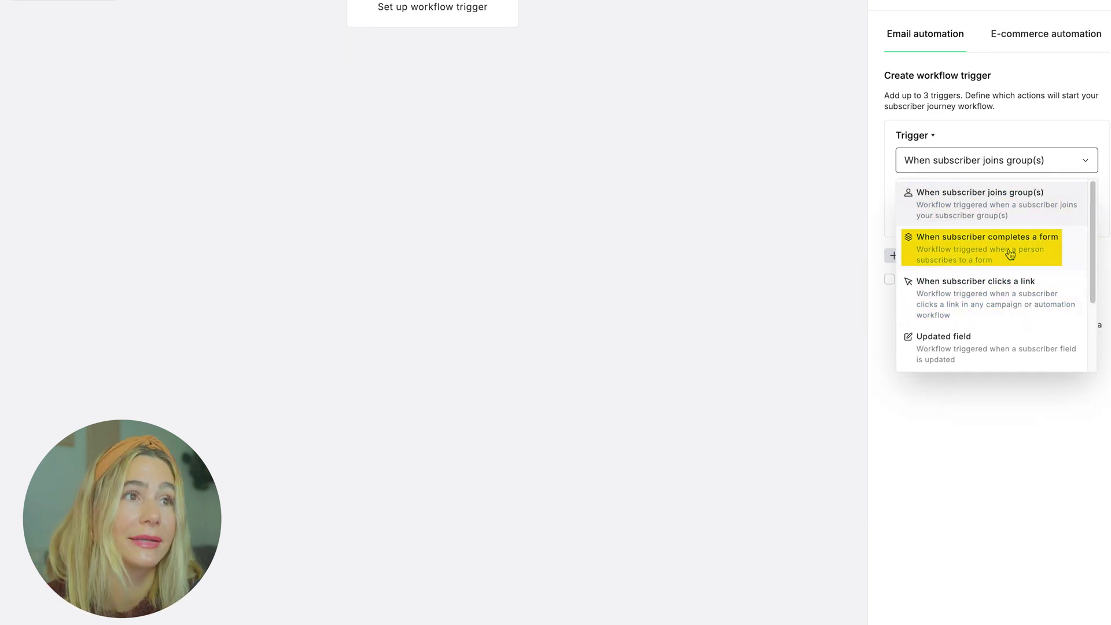
{"action": "left_click", "coordinate": [1002, 194]}
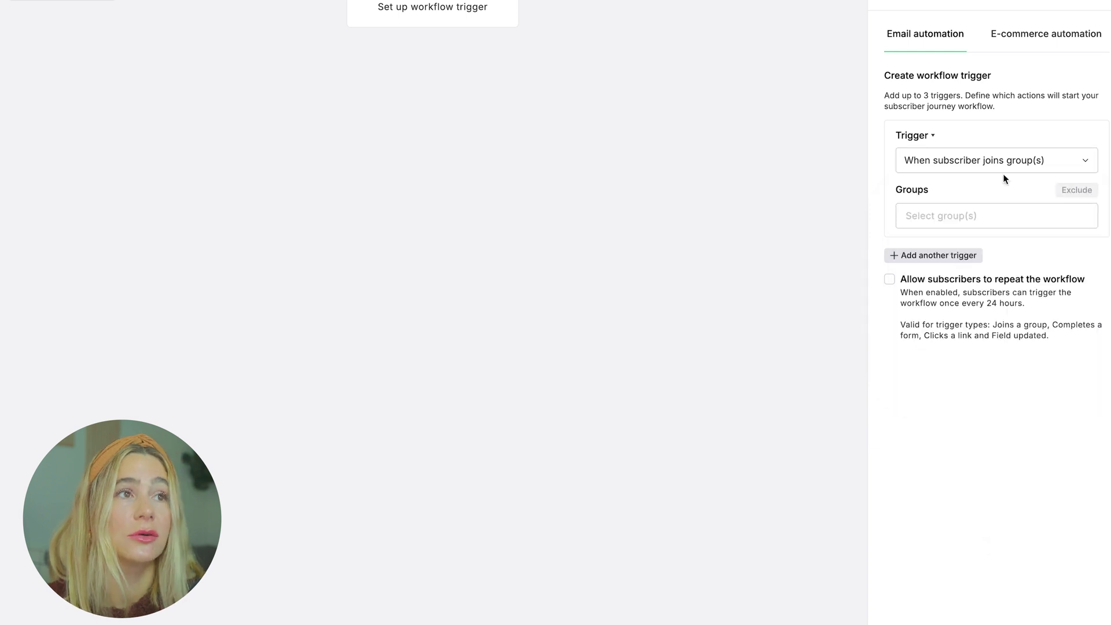
{"action": "left_click", "coordinate": [1010, 222]}
{"action": "left_click", "coordinate": [956, 242]}
{"action": "left_click", "coordinate": [1044, 352]}
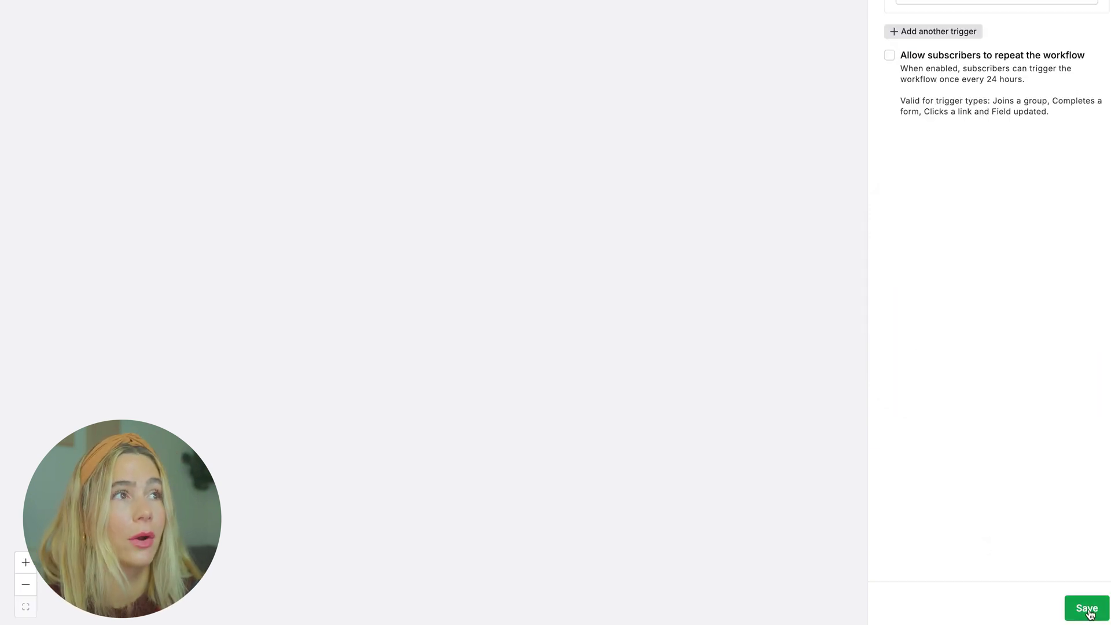
{"action": "left_click", "coordinate": [1087, 609]}
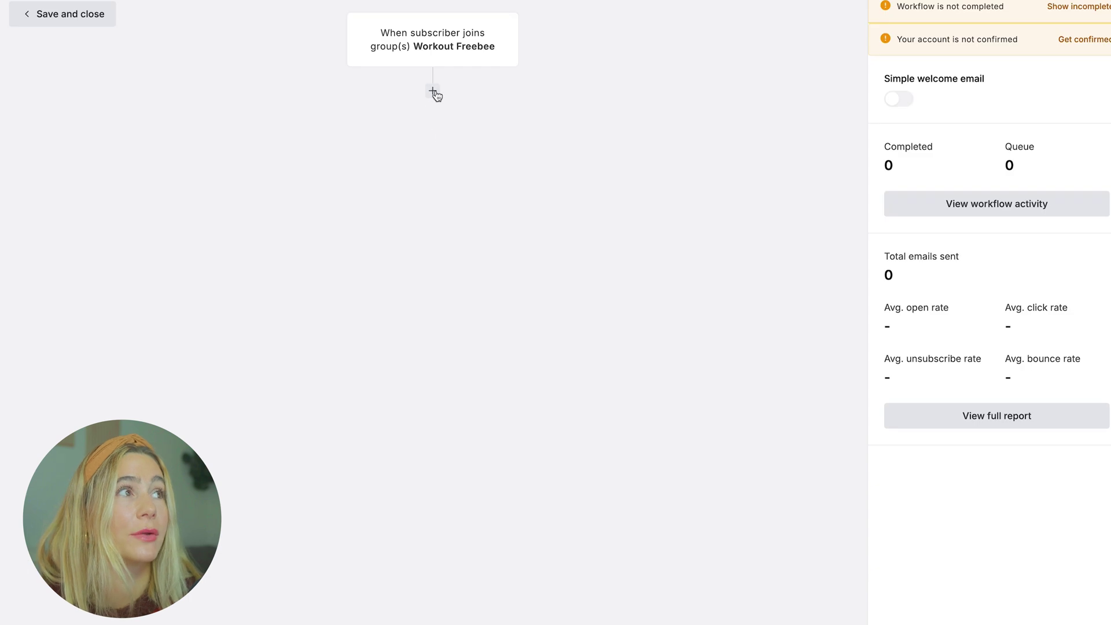
Add an email step after the trigger named 'Welcome Email' with subject 'Welcome to the fam!'
{"action": "left_click", "coordinate": [433, 92]}
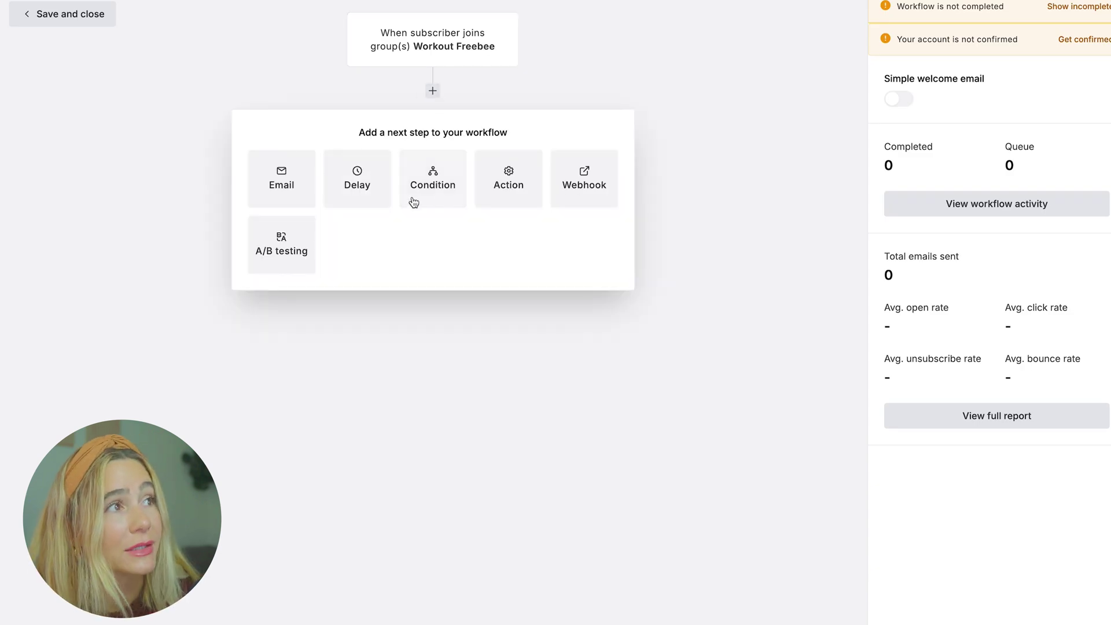
{"action": "left_click", "coordinate": [293, 184]}
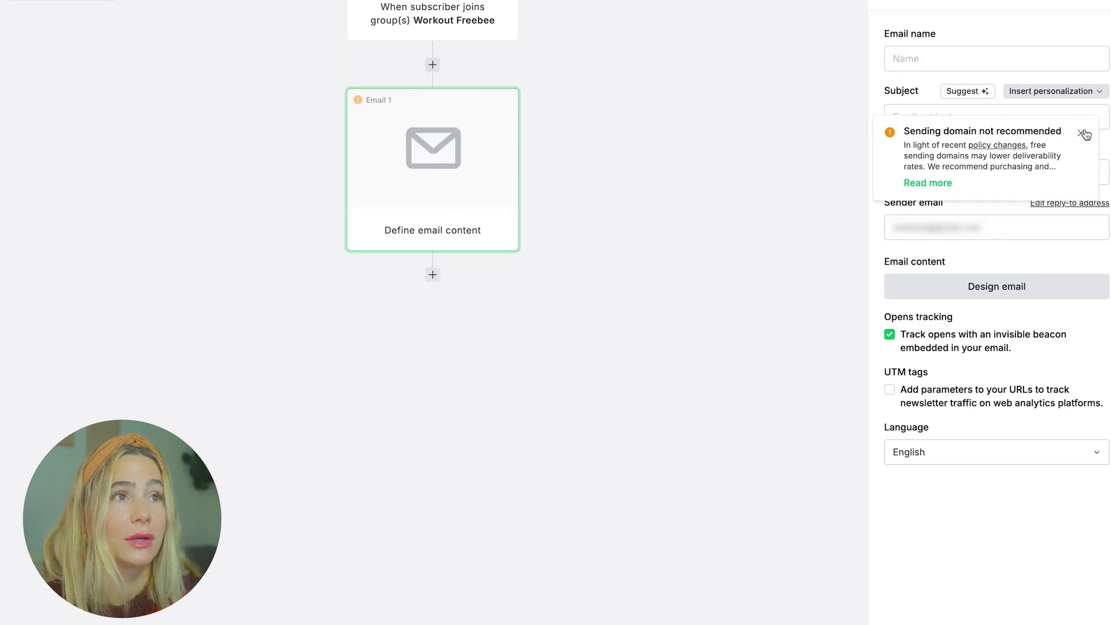
{"action": "left_click", "coordinate": [1082, 134]}
{"action": "left_click", "coordinate": [984, 58]}
{"action": "type", "text": "Welcome Email 1"}
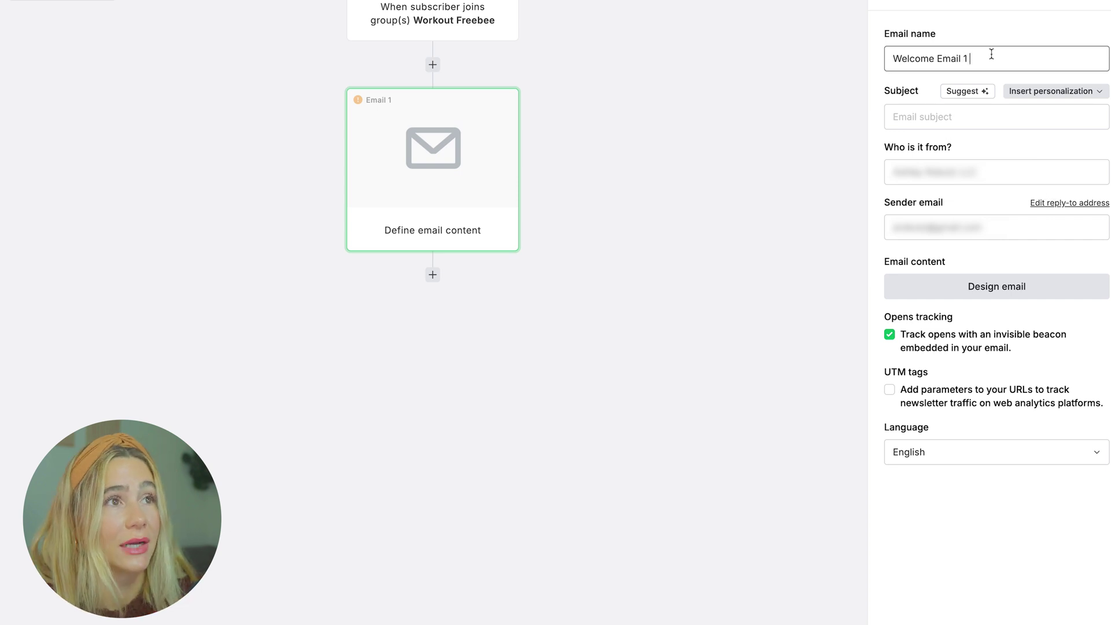
{"action": "left_click", "coordinate": [966, 118]}
{"action": "type", "text": "Welcome to the fam!!"}
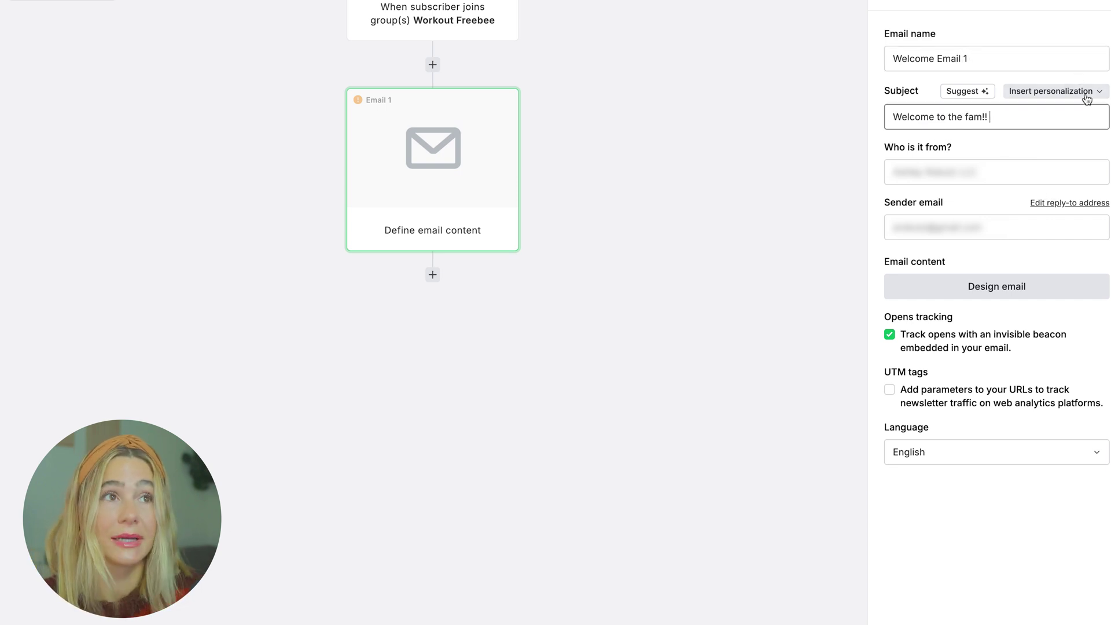
Insert the {$name} personalization at the start of the subject, then return to Automations
{"action": "left_click", "coordinate": [1087, 92]}
{"action": "left_click", "coordinate": [1035, 124]}
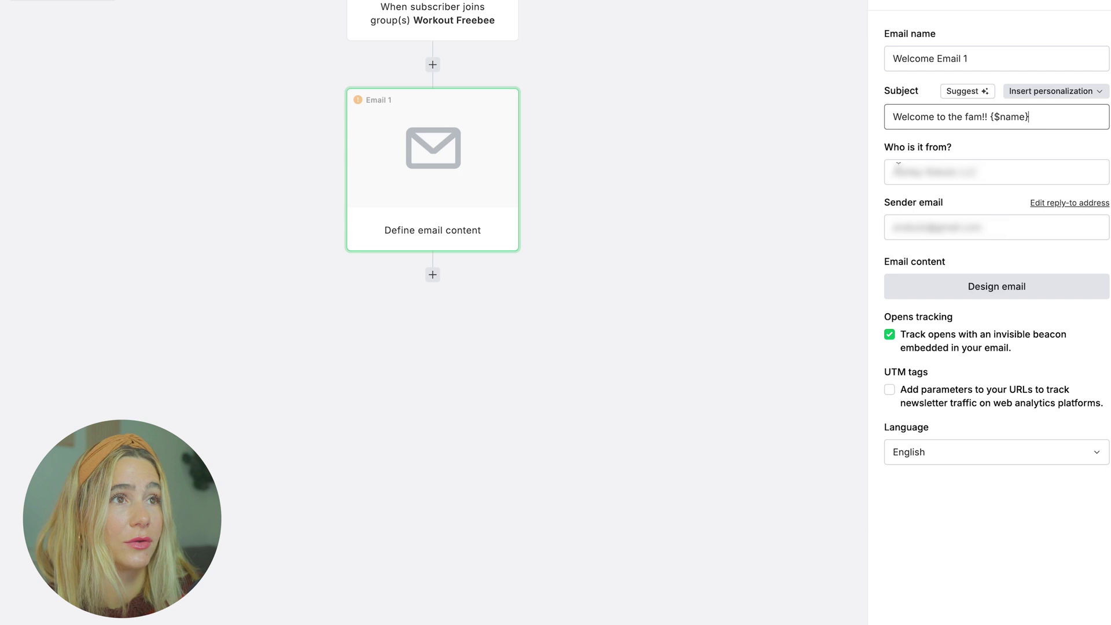
{"action": "left_click_drag", "start_coordinate": [1053, 118], "coordinate": [984, 118]}
{"action": "key", "text": "ctrl+x"}
{"action": "left_click", "coordinate": [891, 116]}
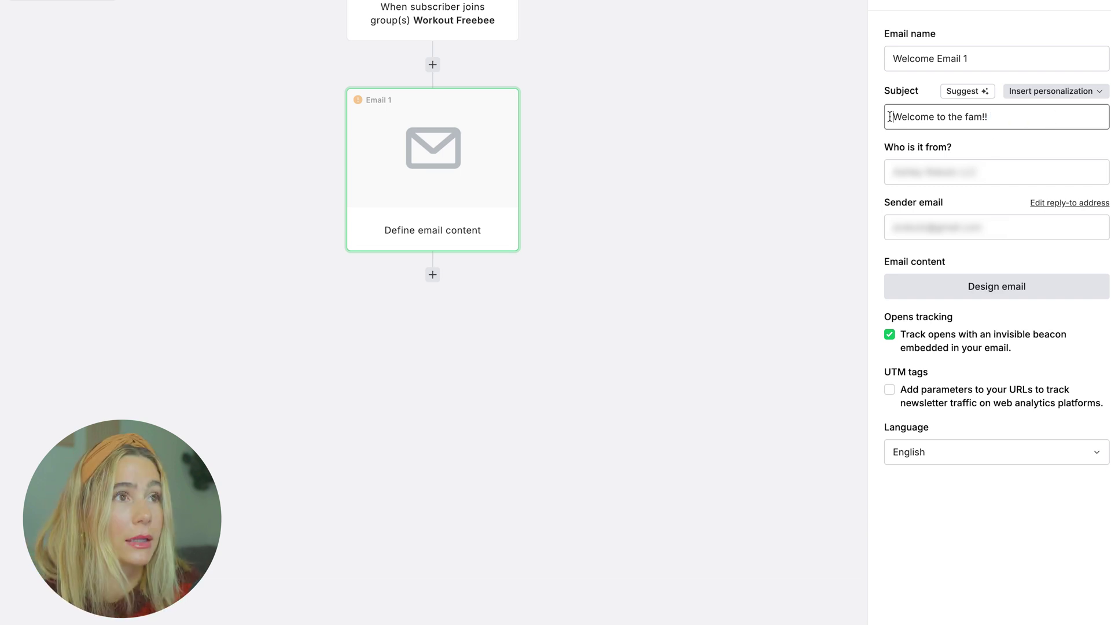
{"action": "key", "text": "ctrl+v"}
{"action": "left_click", "coordinate": [960, 291]}
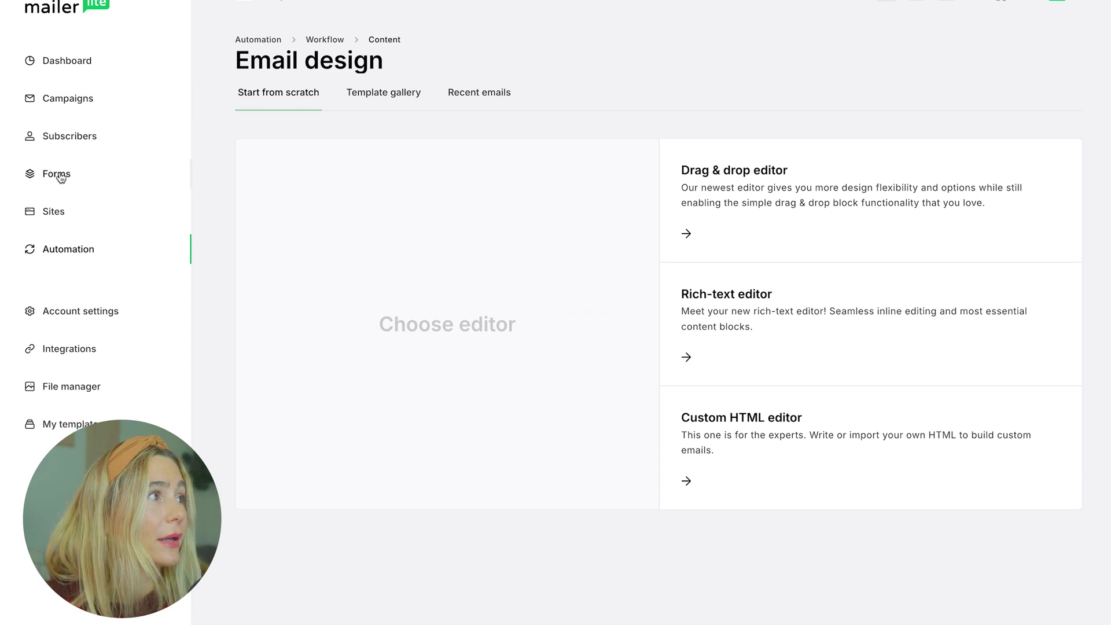
{"action": "left_click", "coordinate": [56, 251]}
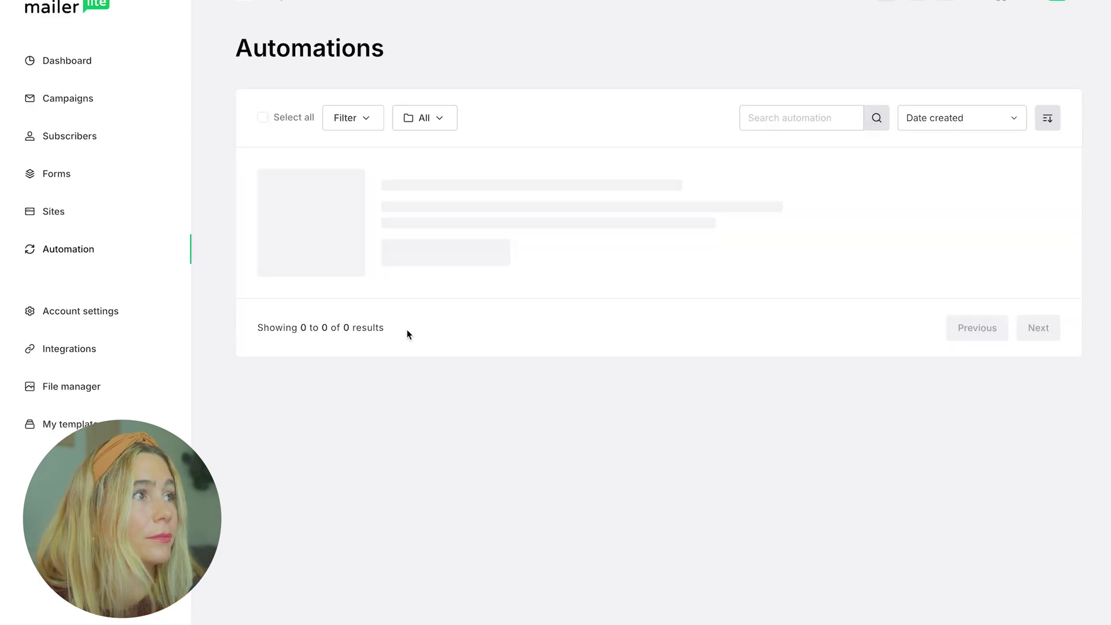
Follow Welcome Email 1 with a 3-day delay step, then add a second email step after it
{"action": "left_click", "coordinate": [509, 309]}
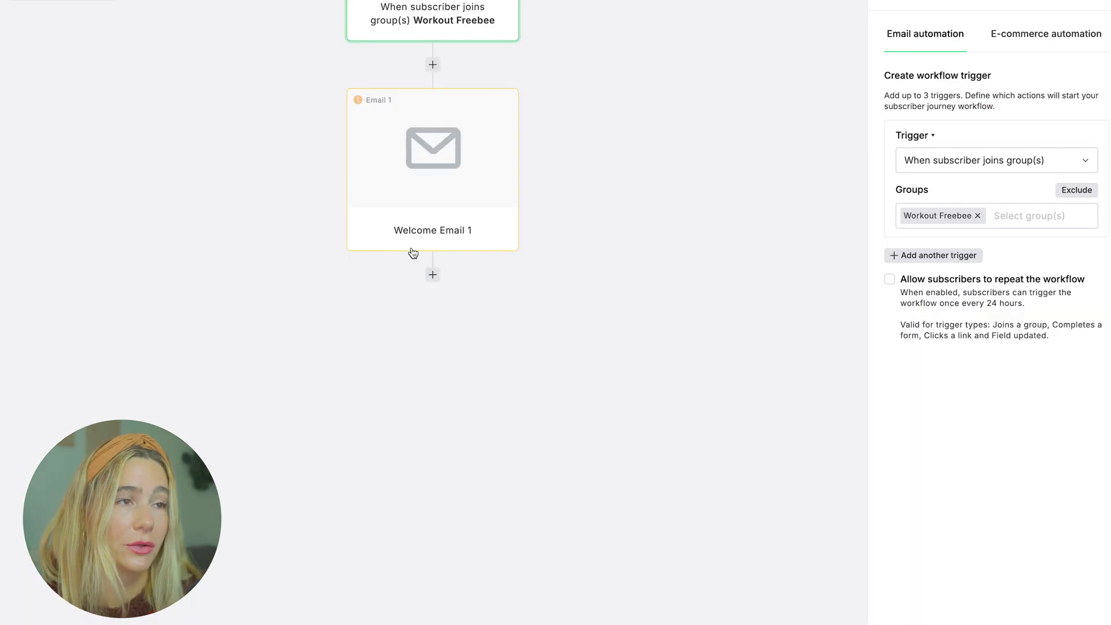
{"action": "left_click", "coordinate": [434, 275]}
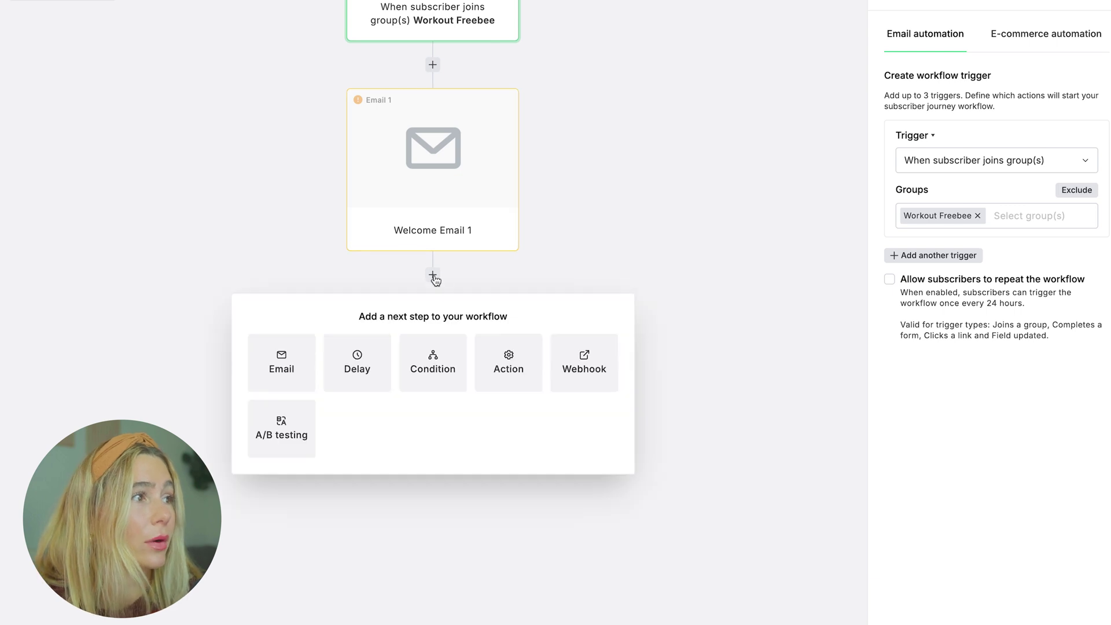
{"action": "left_click", "coordinate": [376, 364]}
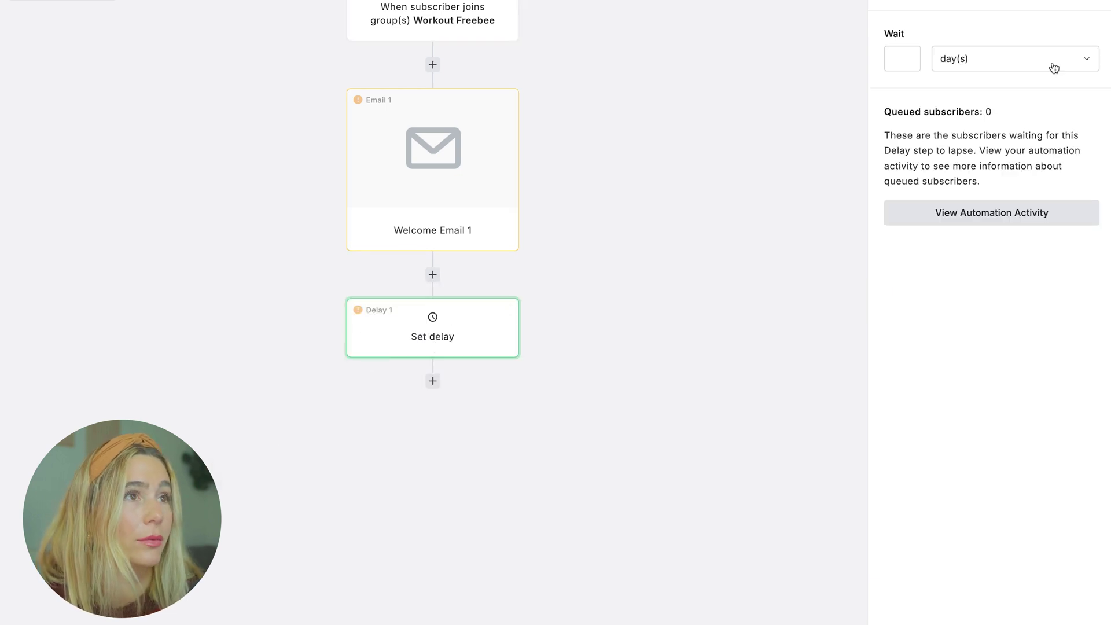
{"action": "left_click", "coordinate": [899, 54]}
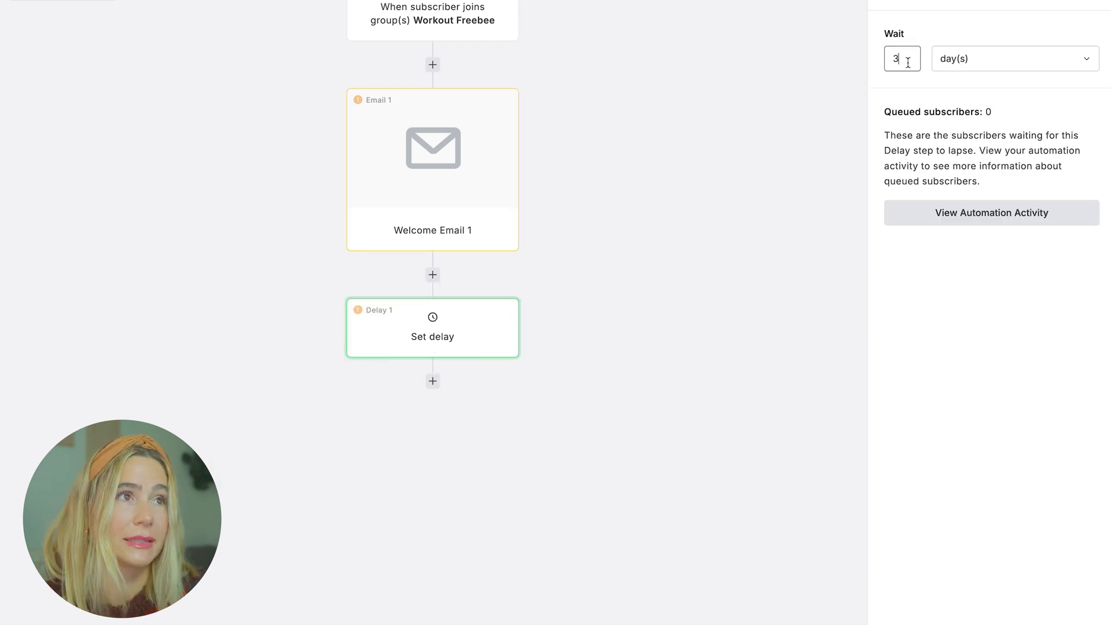
{"action": "left_click", "coordinate": [1084, 602]}
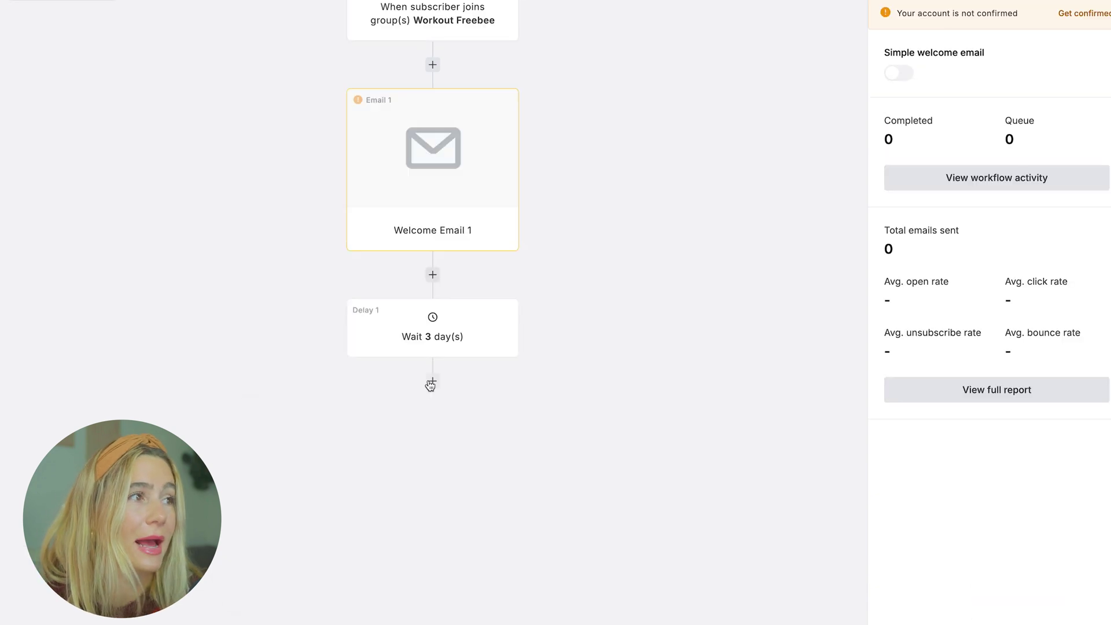
{"action": "left_click", "coordinate": [431, 383]}
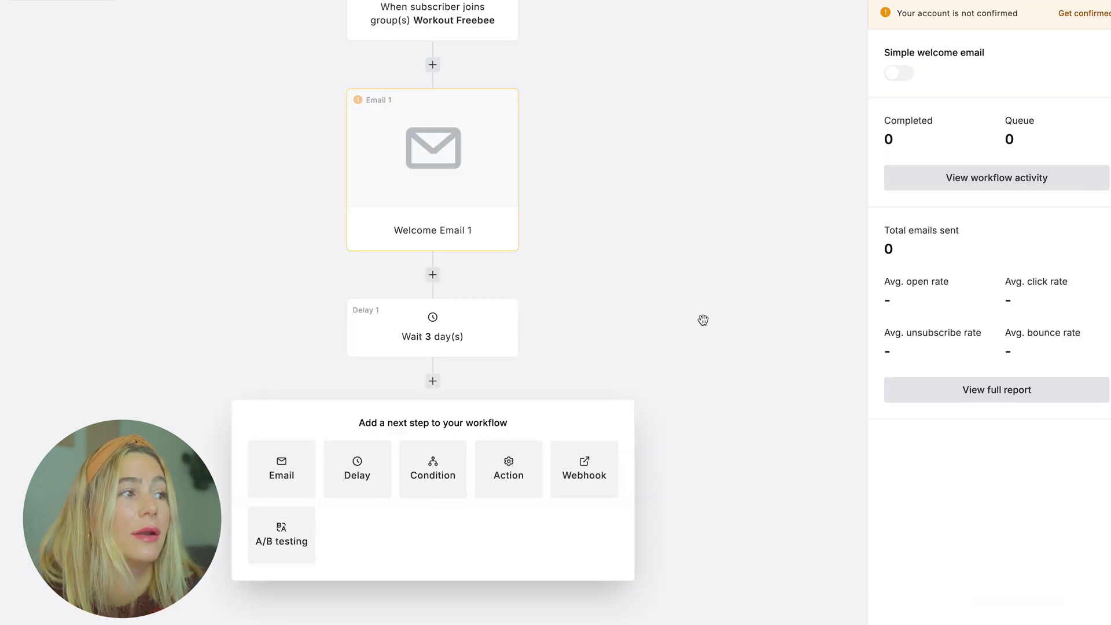
{"action": "left_click", "coordinate": [292, 466]}
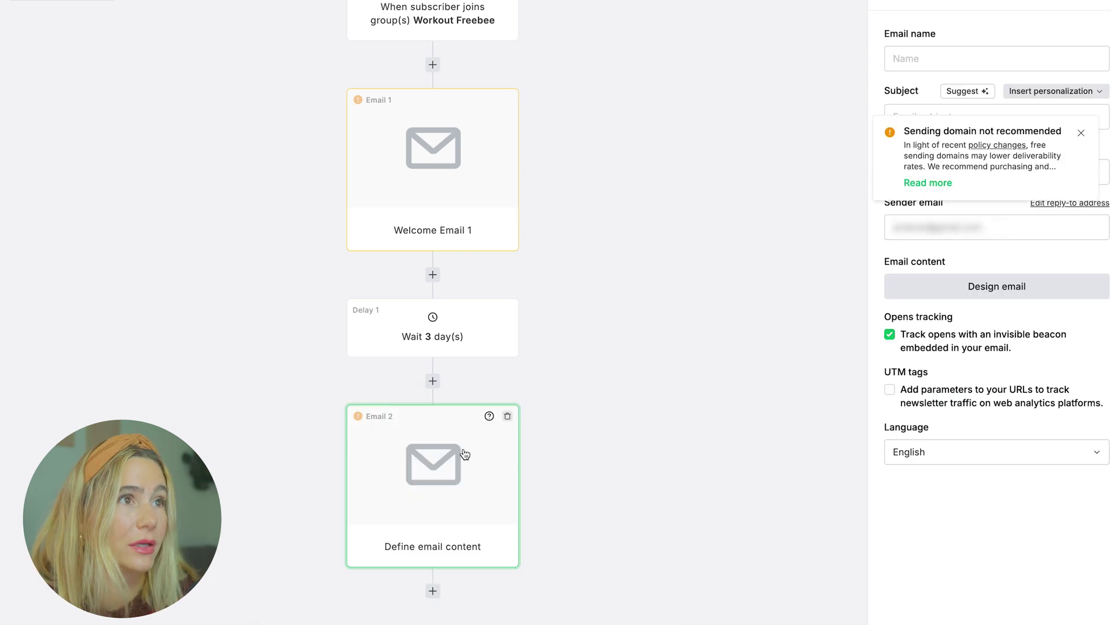
Name the second email 'Getting to know me' with subject 'getting to know me' and save
{"action": "left_click", "coordinate": [1078, 128]}
{"action": "left_click", "coordinate": [1007, 65]}
{"action": "type", "text": "Getting"}
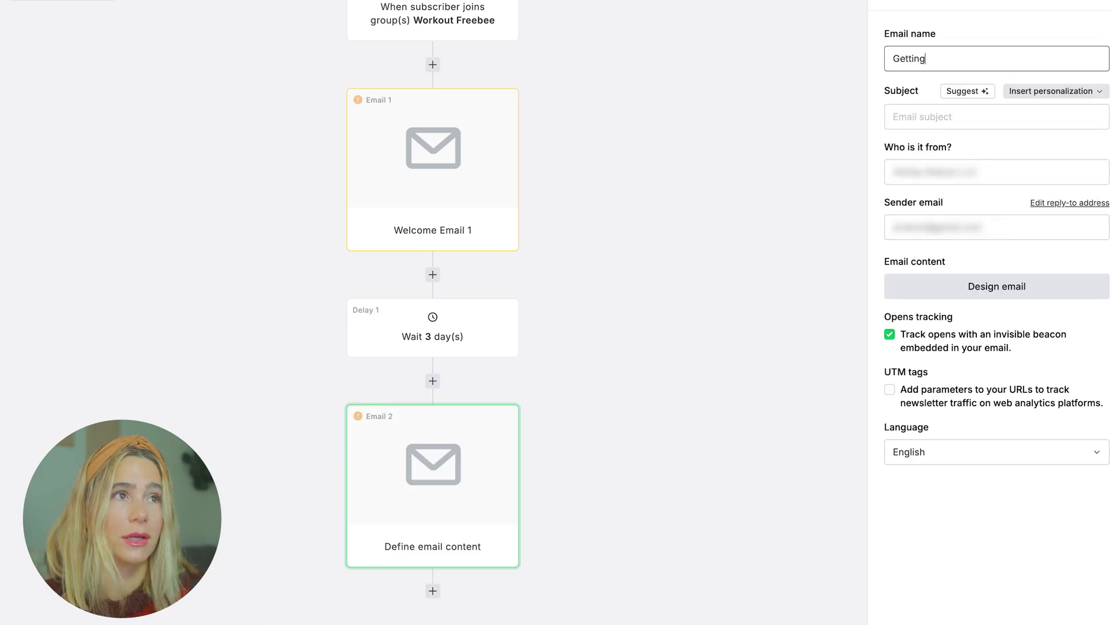
{"action": "type", "text": " to know me"}
{"action": "key", "text": "Tab"}
{"action": "type", "text": "getting to know me"}
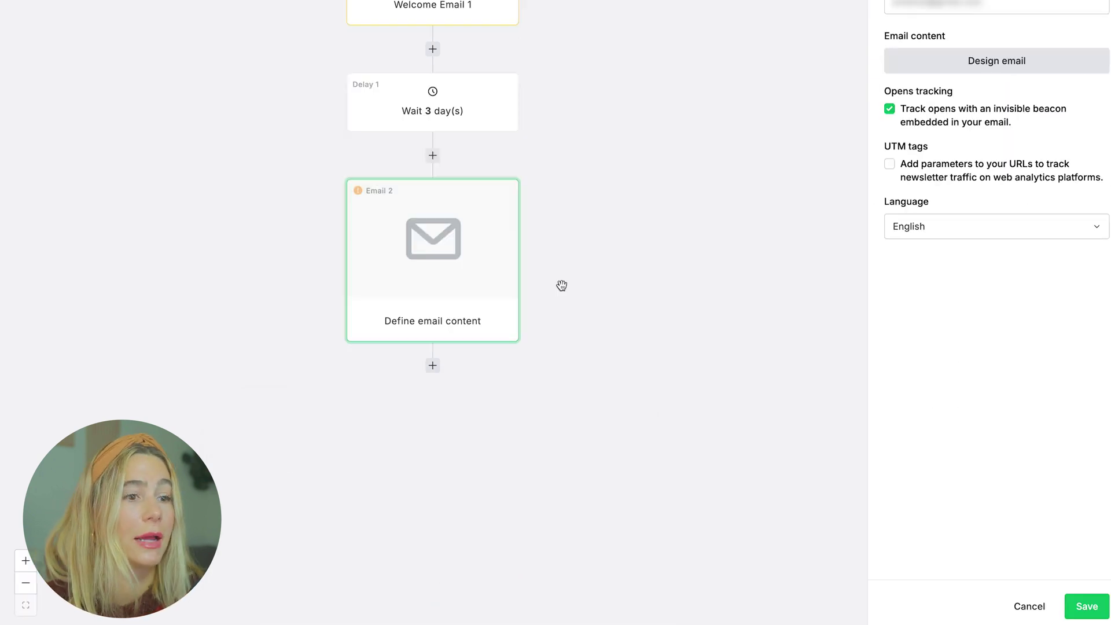
{"action": "left_click", "coordinate": [1086, 606]}
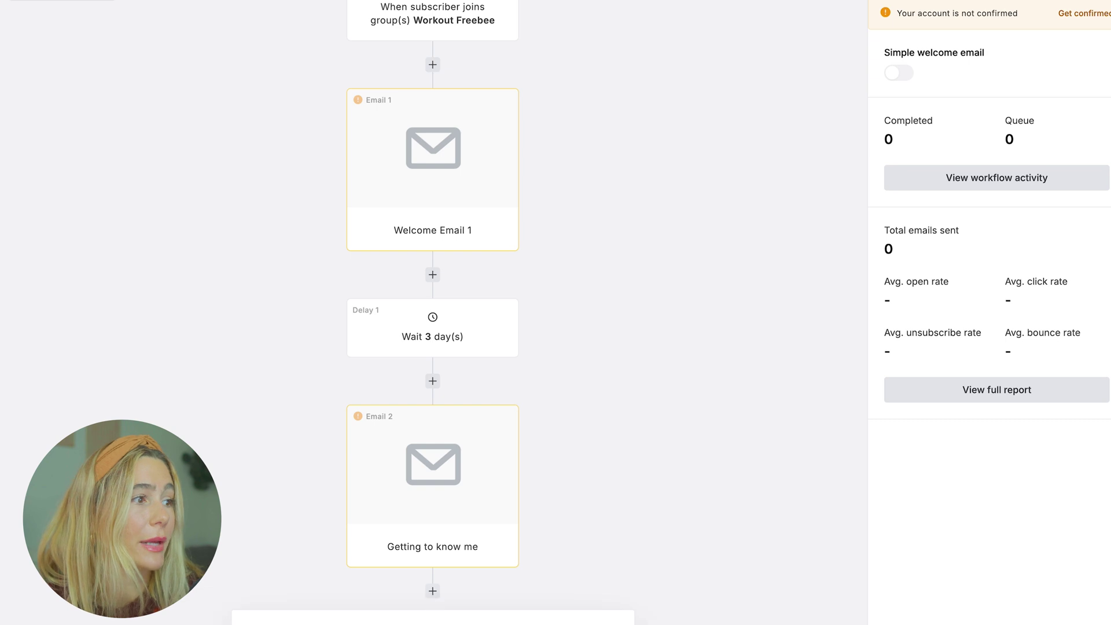
Add another 3-day wait, then a third email named 'Pitch 1-1 Coaching'
{"action": "left_click", "coordinate": [910, 54]}
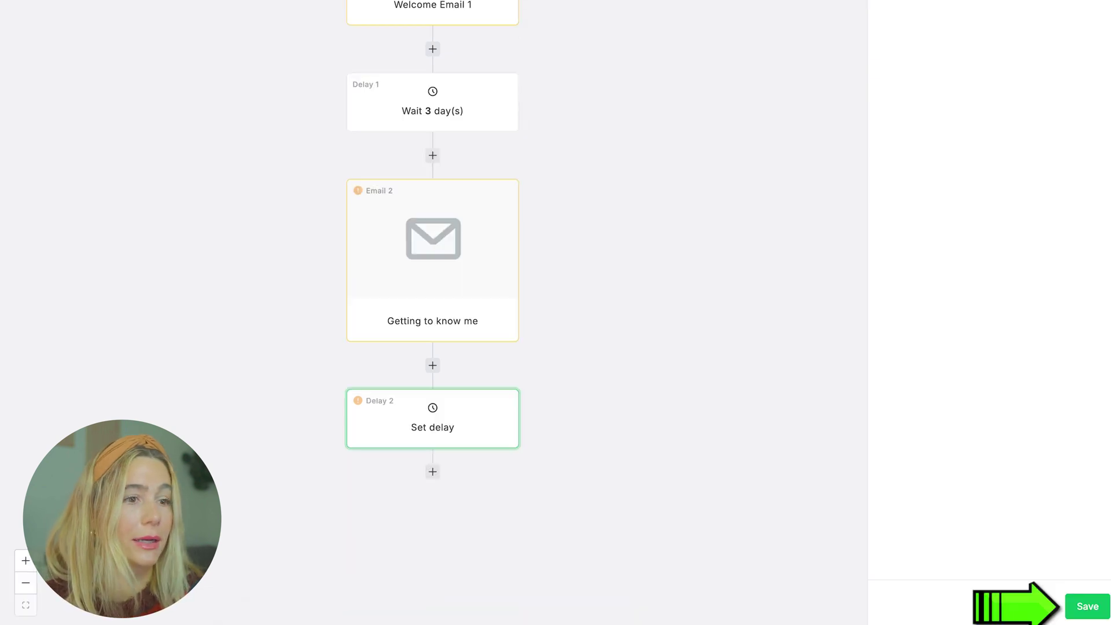
{"action": "left_click", "coordinate": [1104, 609]}
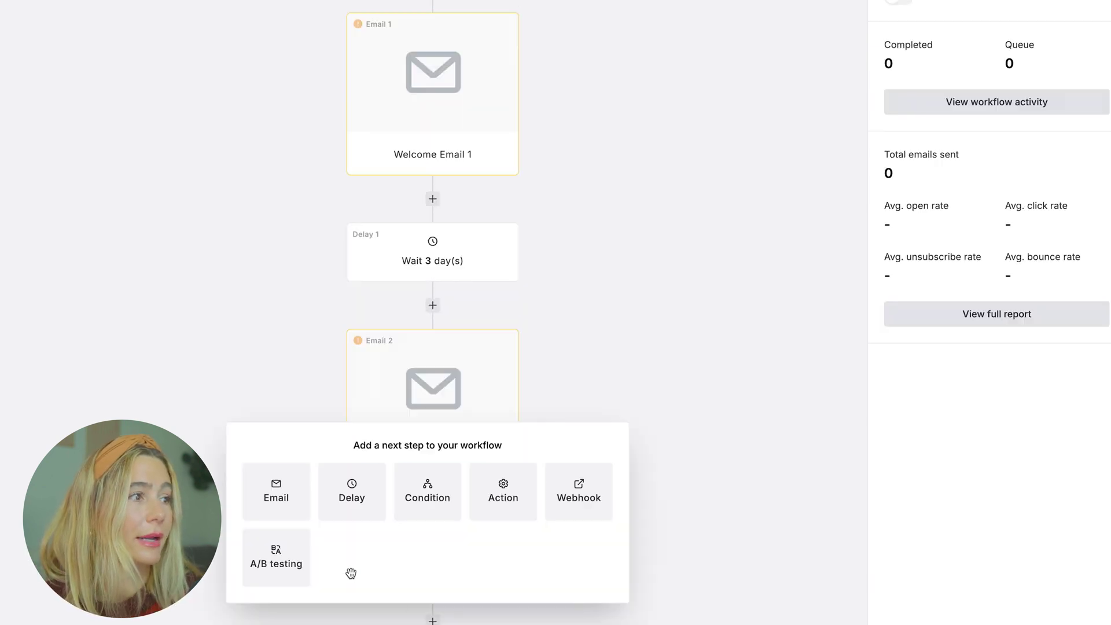
{"action": "left_click", "coordinate": [277, 497]}
{"action": "left_click", "coordinate": [960, 55]}
{"action": "type", "text": "Pitc"}
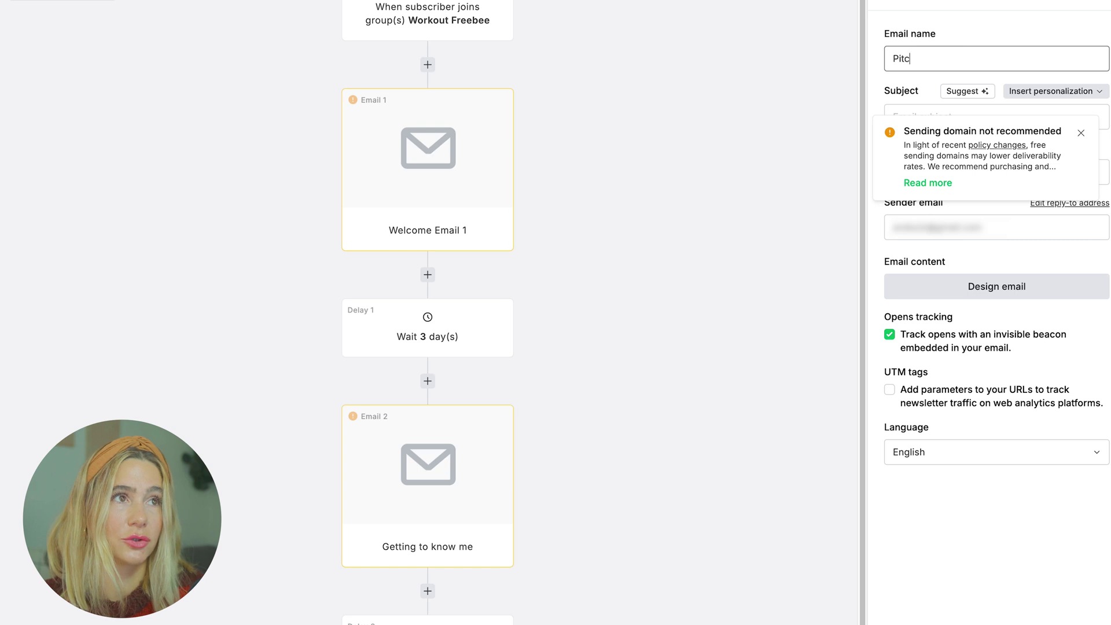
{"action": "type", "text": "h 1-1 Coaching"}
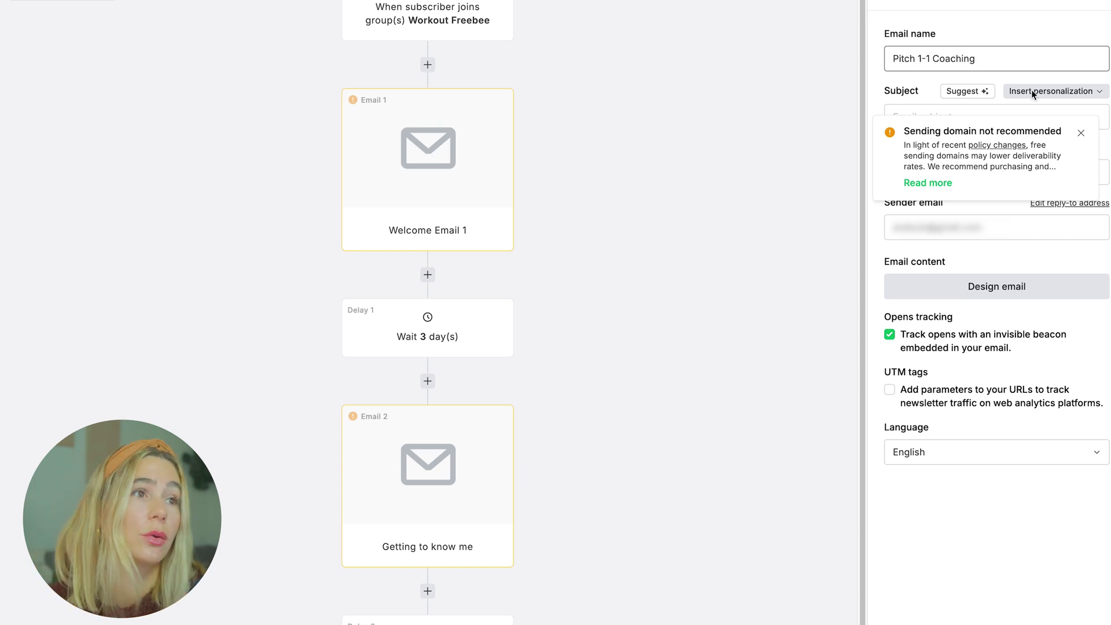
{"action": "left_click", "coordinate": [1080, 133]}
{"action": "left_click", "coordinate": [1105, 619]}
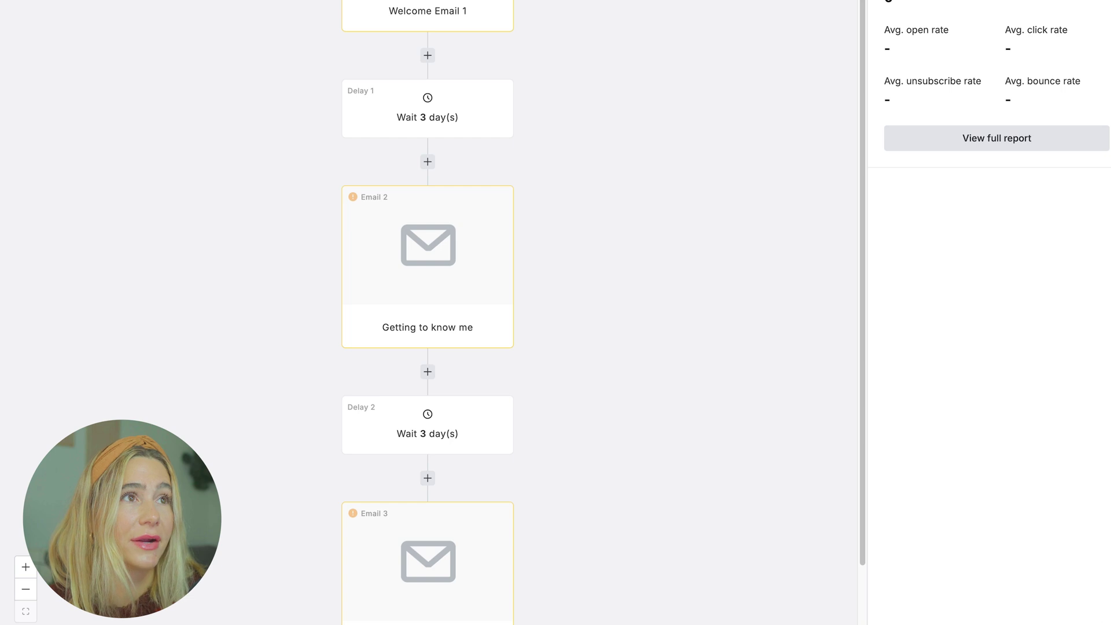
Check the end of the workflow, closing the next-step choices without adding anything
{"action": "scroll", "coordinate": [431, 579], "scroll_direction": "down", "scroll_amount": 2}
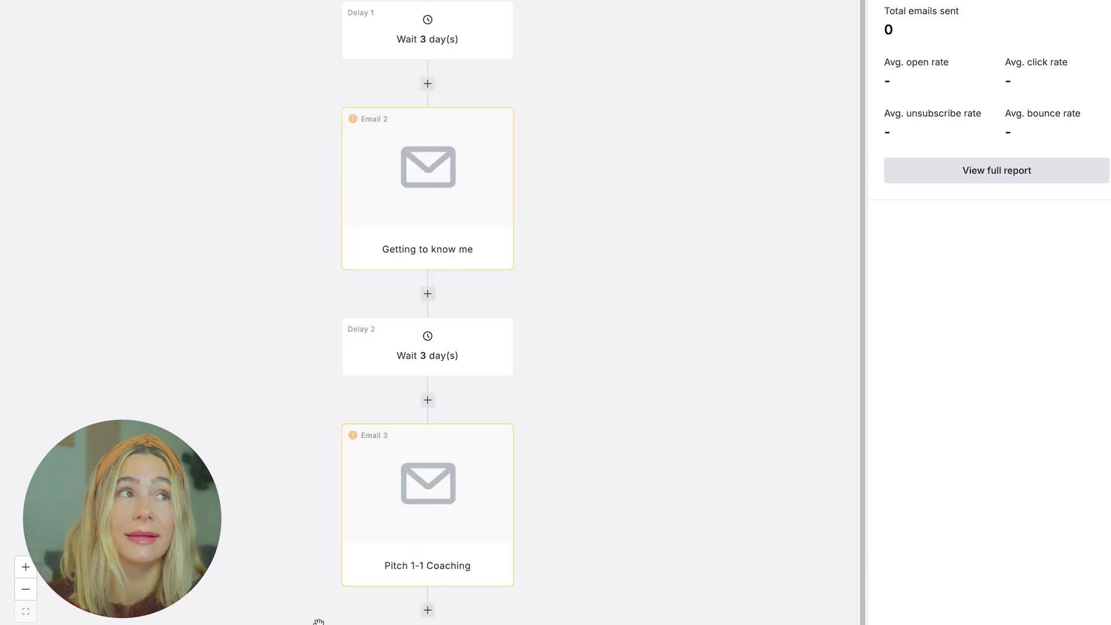
{"action": "left_click", "coordinate": [428, 609]}
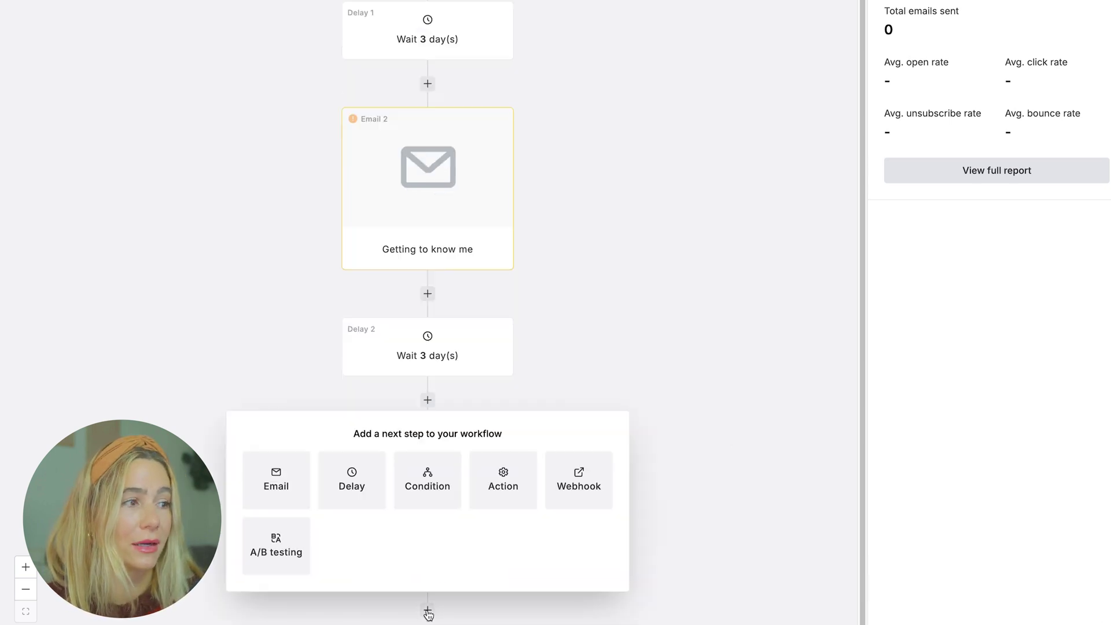
{"action": "left_click", "coordinate": [650, 524]}
{"action": "scroll", "coordinate": [588, 446], "scroll_direction": "up", "scroll_amount": 2}
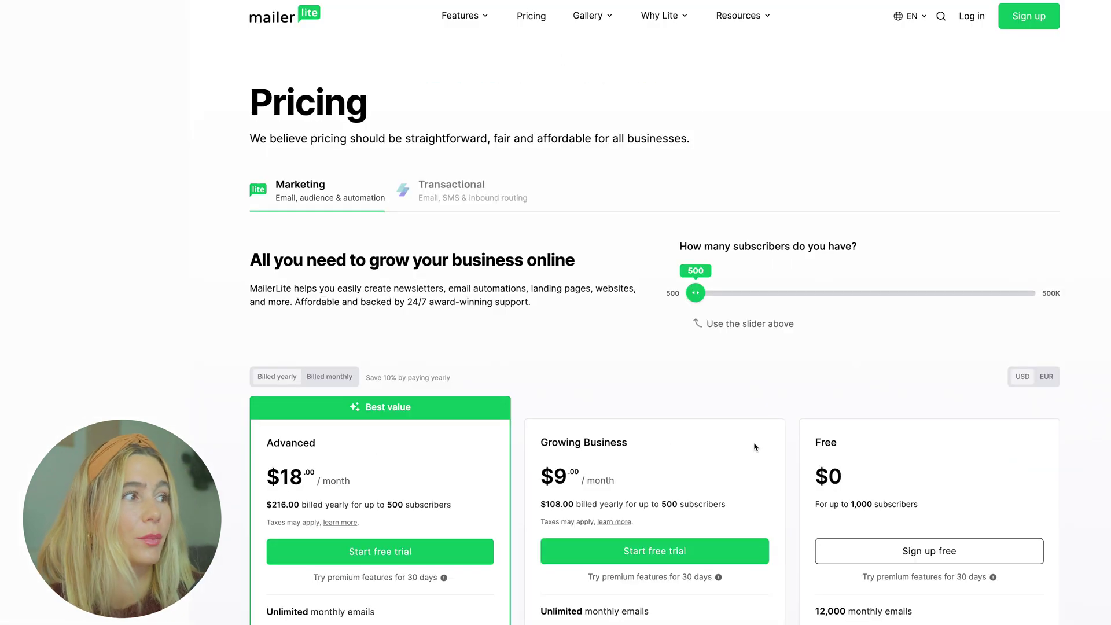
Scroll down the pricing page to the Free, Growing Business and Advanced plan cards
{"action": "scroll", "coordinate": [756, 446], "scroll_direction": "down", "scroll_amount": 1}
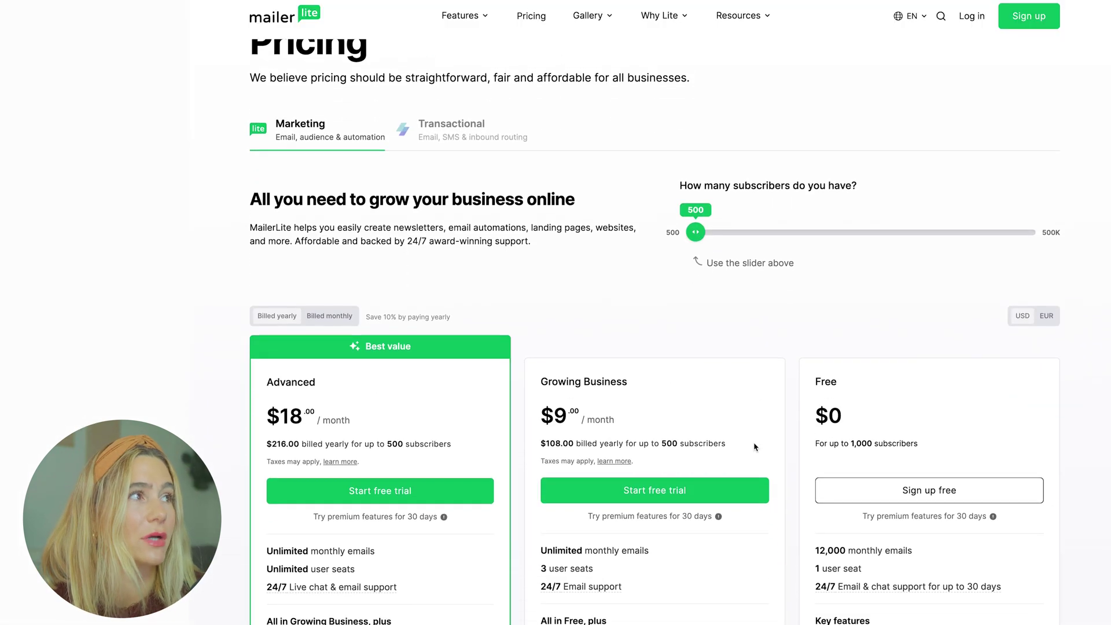
{"action": "scroll", "coordinate": [756, 446], "scroll_direction": "down", "scroll_amount": 2}
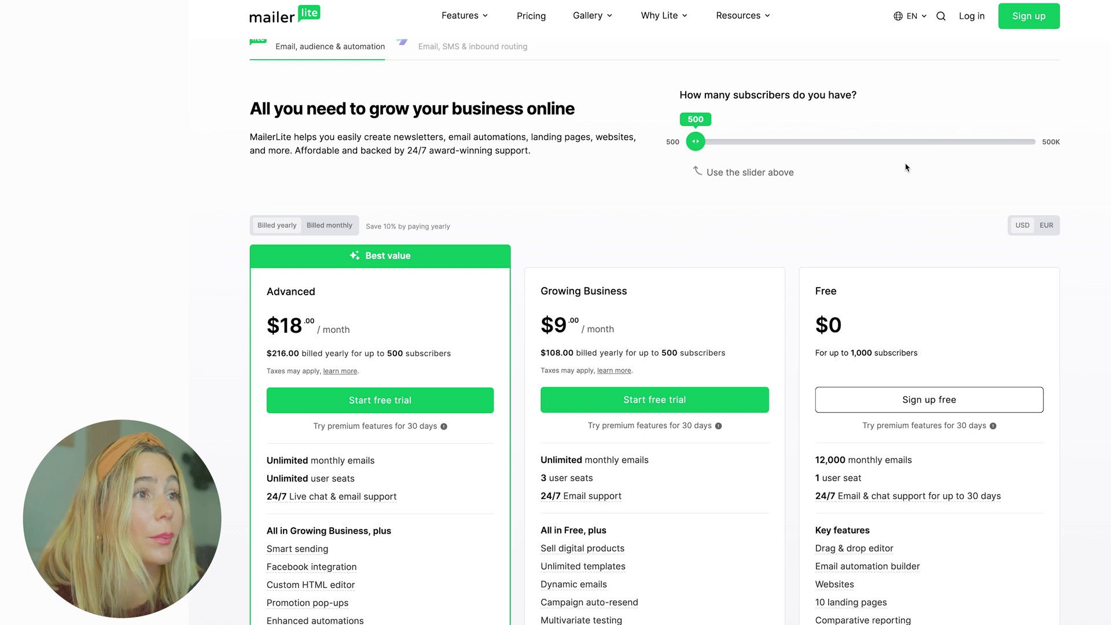
{"action": "scroll", "coordinate": [906, 168], "scroll_direction": "down", "scroll_amount": 2}
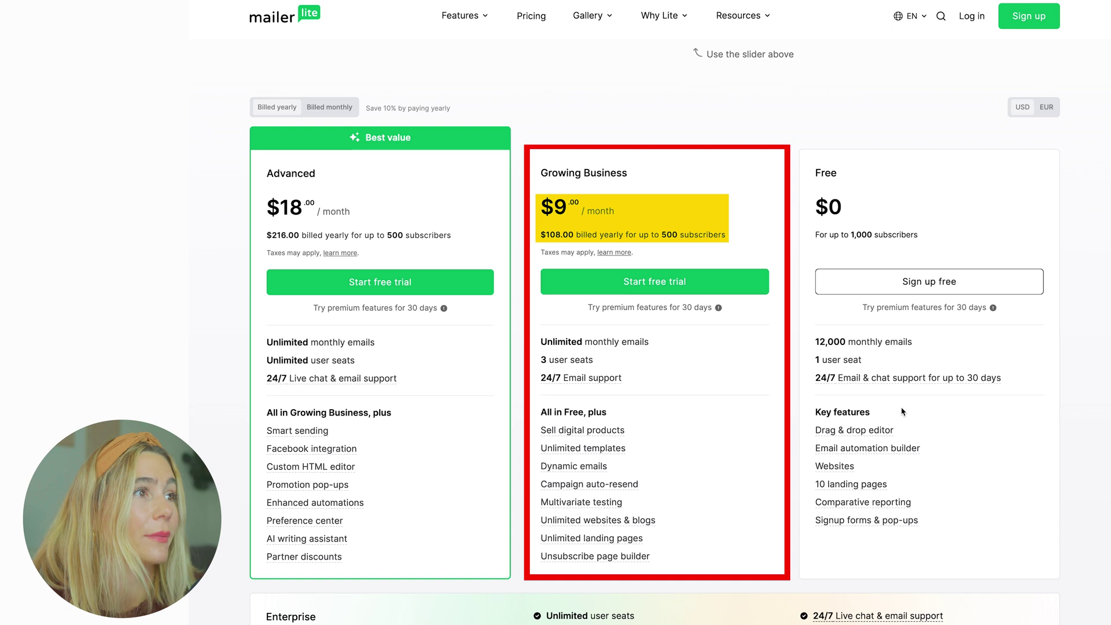
{"action": "scroll", "coordinate": [901, 411], "scroll_direction": "up", "scroll_amount": 1}
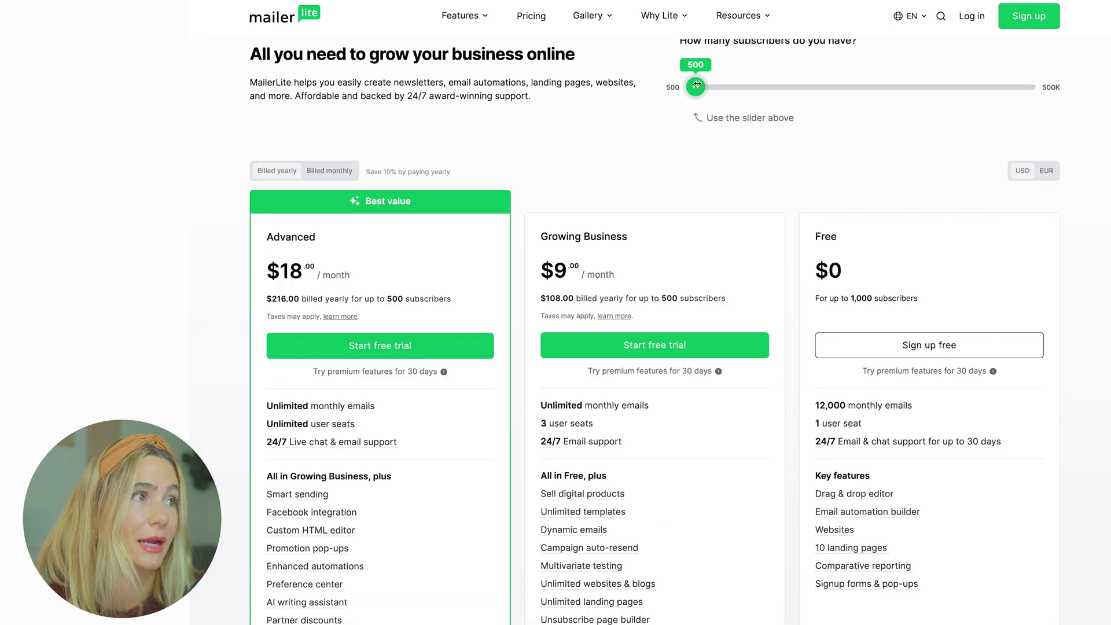
{"action": "mouse_move", "coordinate": [692, 85]}
{"action": "left_mouse_down"}
{"action": "mouse_move", "coordinate": [723, 86]}
{"action": "mouse_move", "coordinate": [641, 87]}
{"action": "left_mouse_up"}
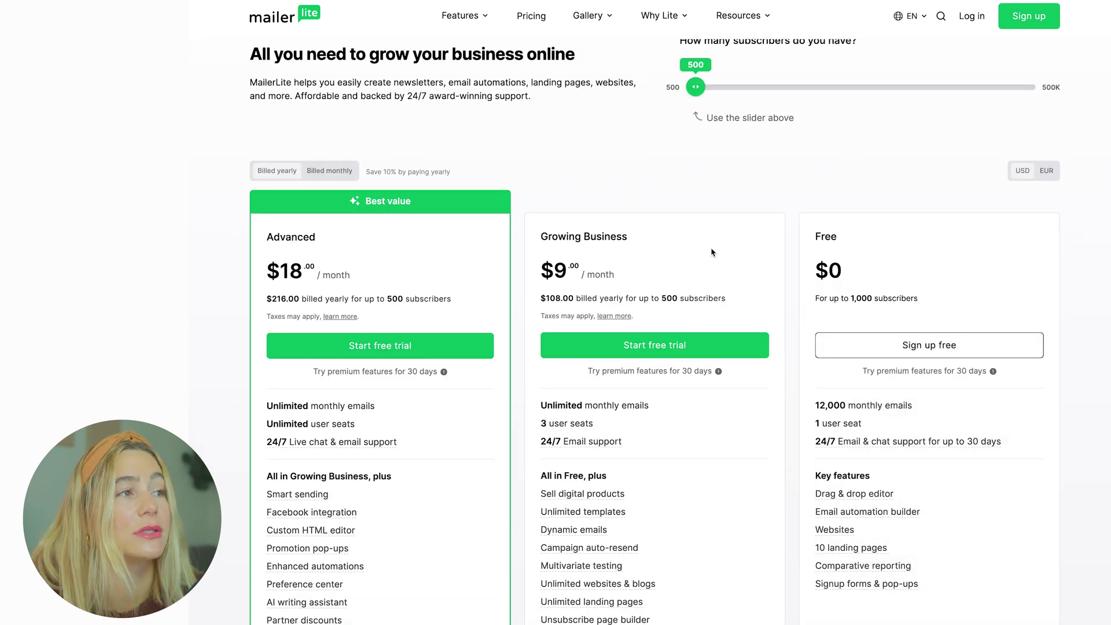
{"action": "scroll", "coordinate": [901, 412], "scroll_direction": "down", "scroll_amount": 1}
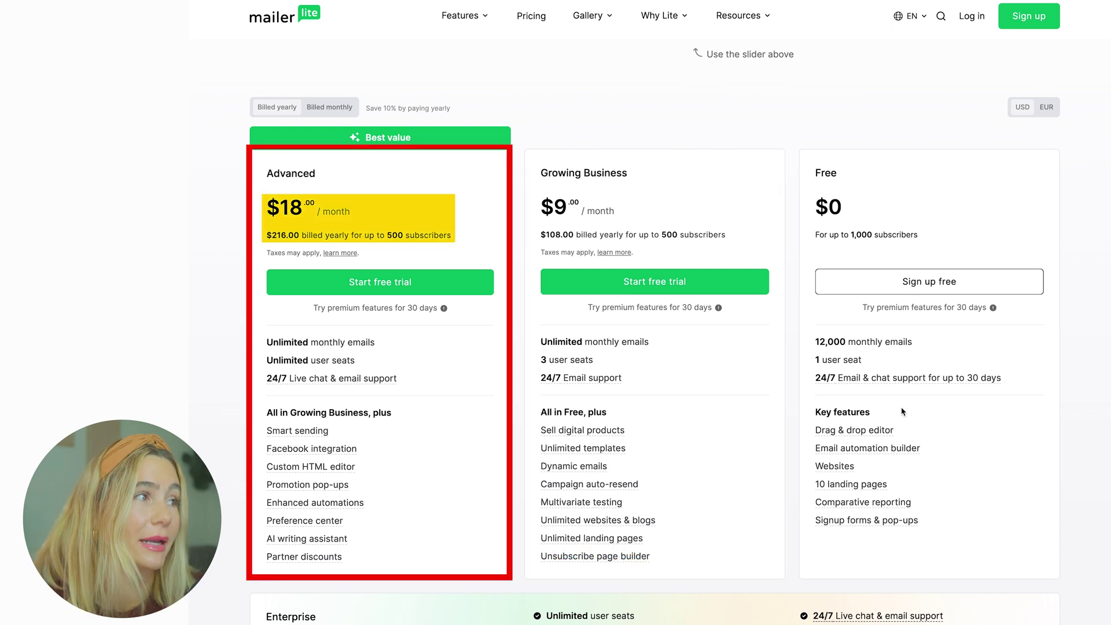
{"action": "scroll", "coordinate": [902, 412], "scroll_direction": "up", "scroll_amount": 1}
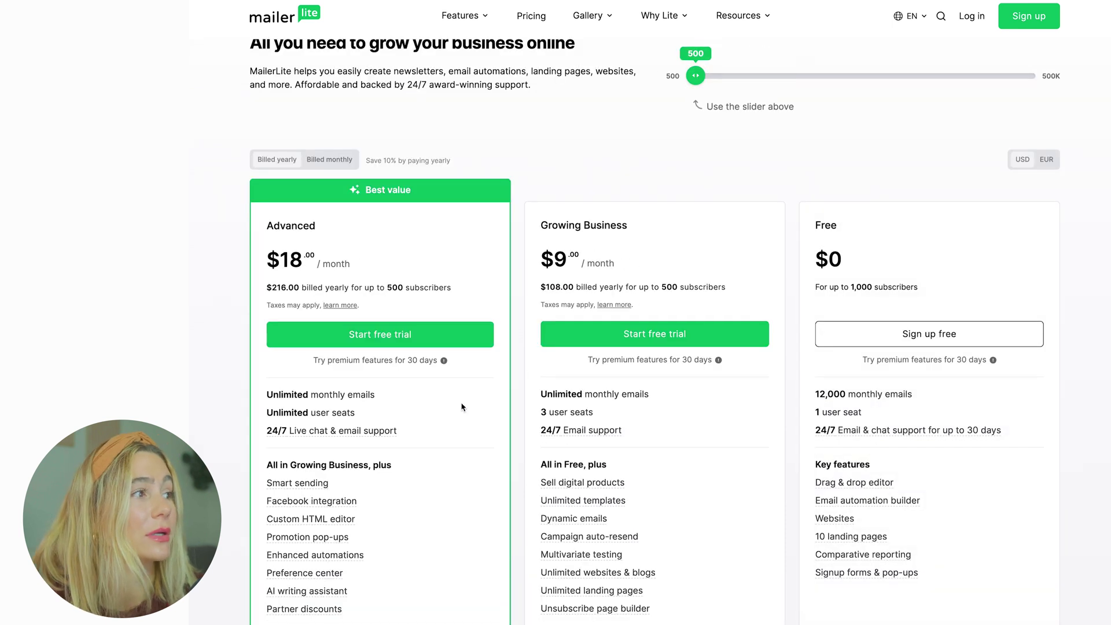
{"action": "scroll", "coordinate": [461, 410], "scroll_direction": "down", "scroll_amount": 1}
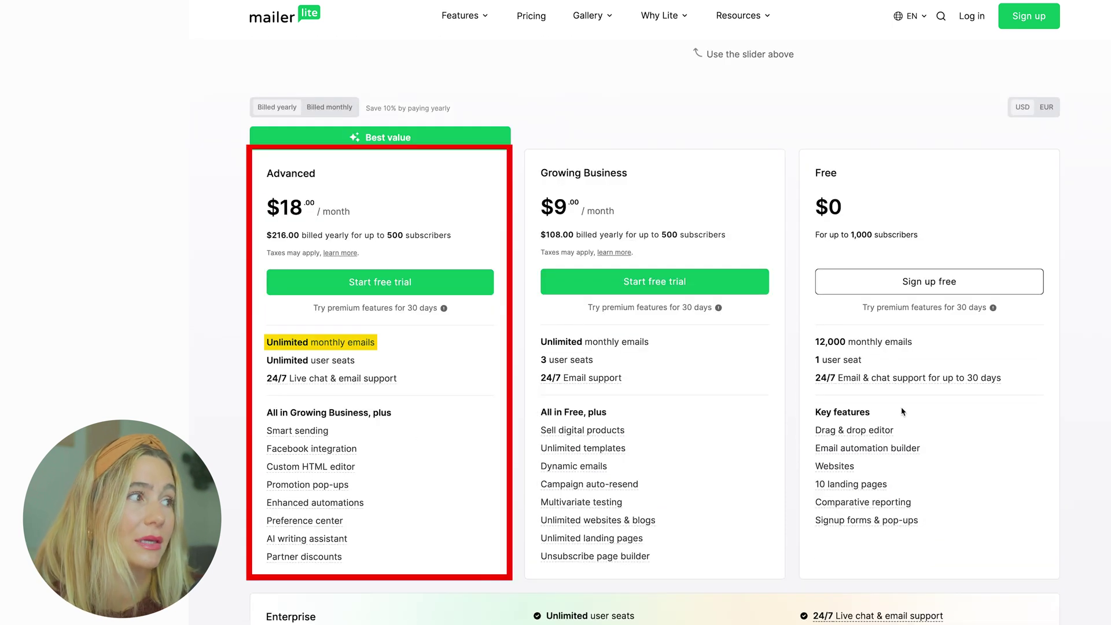